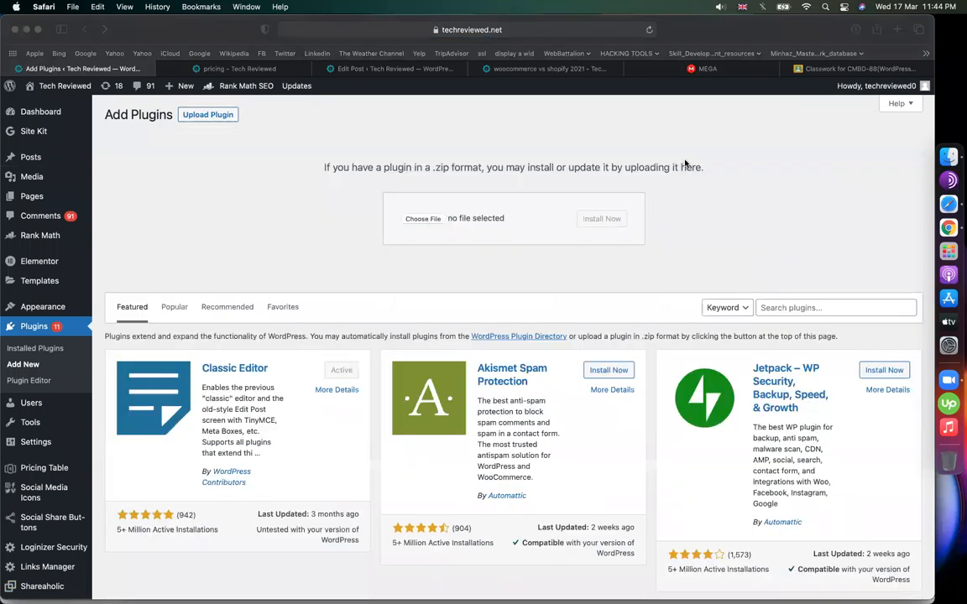
# - Browse the local plugin zips, such as elfsight-social-media-icons-cc.zip and elfsight-pricing-table-cc.zip
pyautogui.click(424, 219)
pyautogui.click(258, 286)
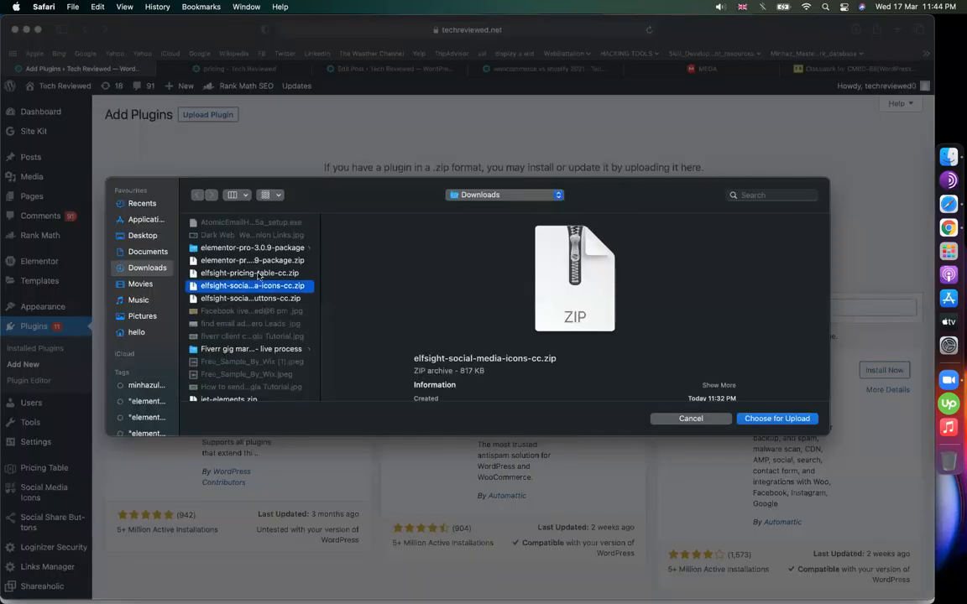
pyautogui.click(258, 274)
pyautogui.scroll(-2, 254, 335)
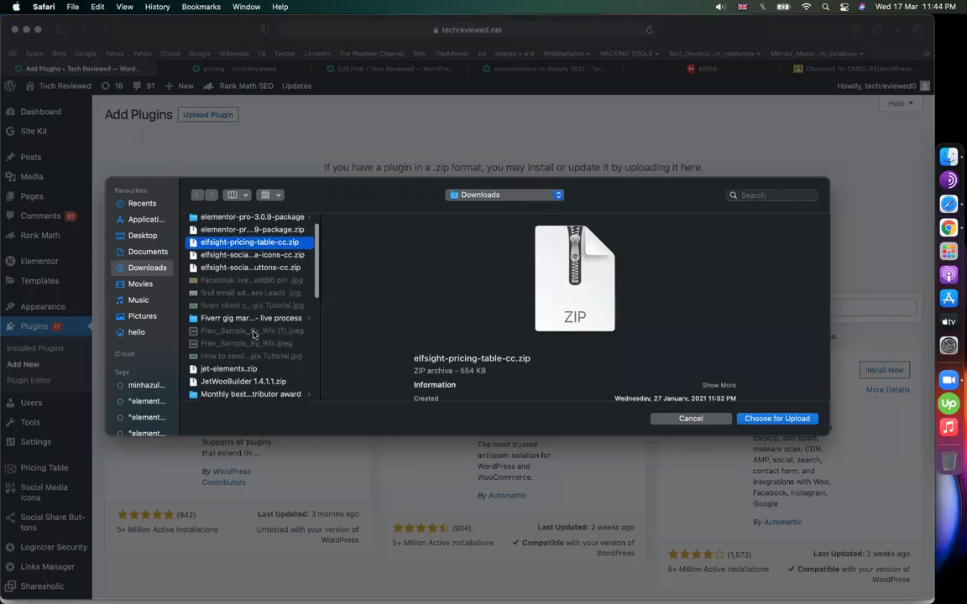
pyautogui.scroll(-2, 307, 325)
pyautogui.scroll(2, 307, 325)
pyautogui.scroll(2, 307, 325)
# - Check the elementor-pro-3.0.9-package folder and WP Easy Paypal Payment.zip, then cancel the file chooser
pyautogui.click(259, 259)
pyautogui.click(258, 253)
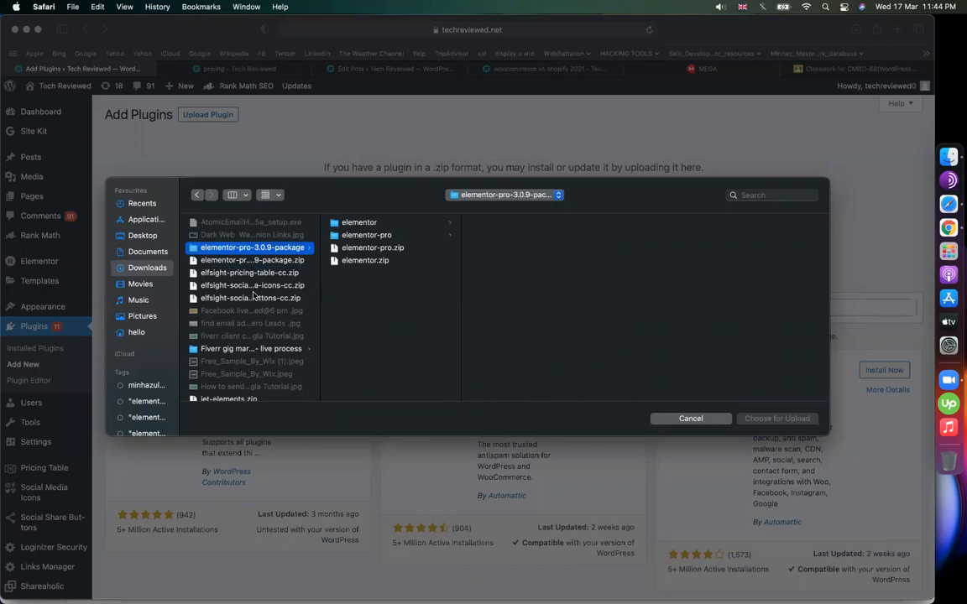
pyautogui.scroll(-10, 248, 286)
pyautogui.scroll(-8, 248, 286)
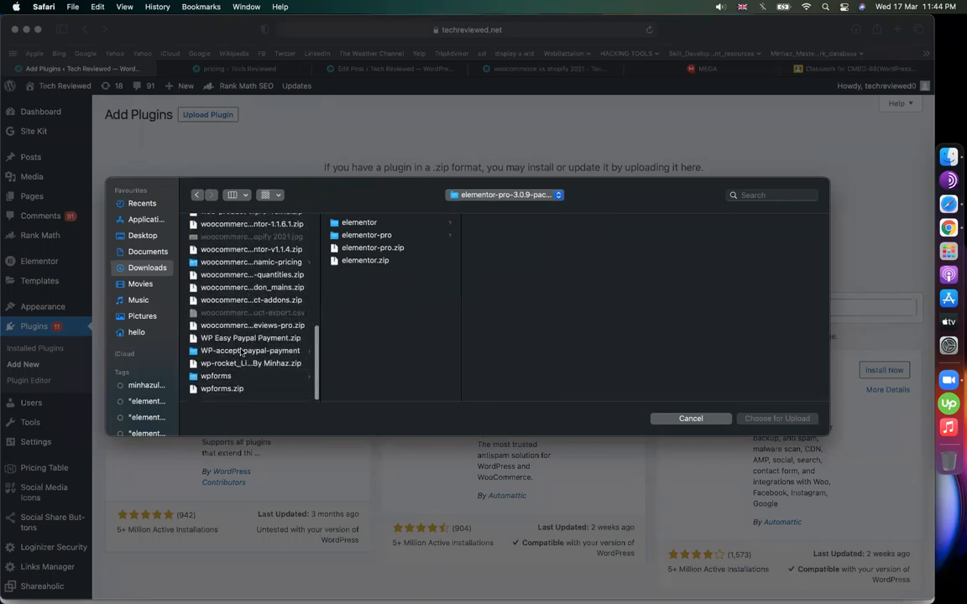
pyautogui.click(224, 339)
pyautogui.scroll(15, 225, 344)
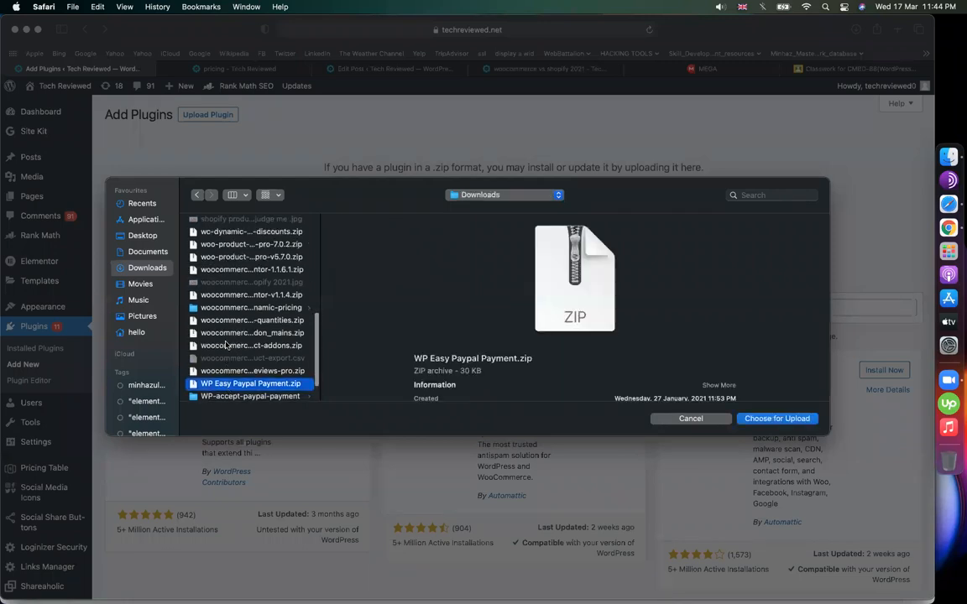
pyautogui.scroll(2, 225, 344)
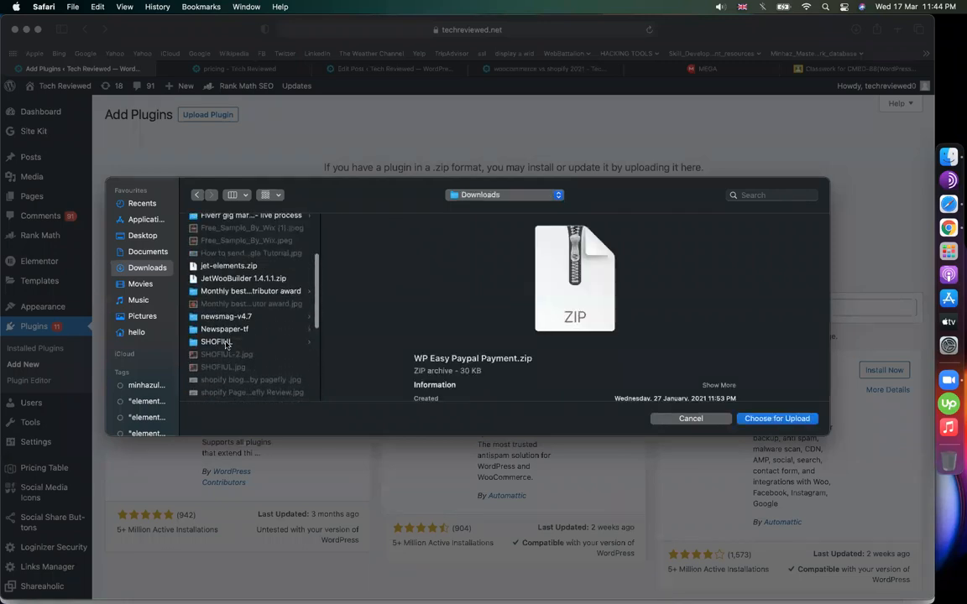
pyautogui.scroll(5, 224, 344)
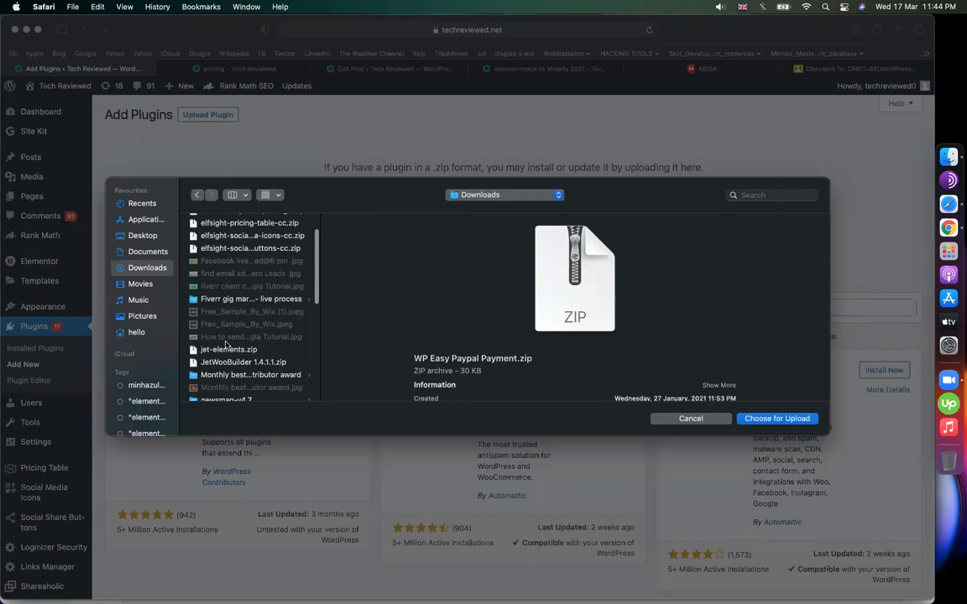
pyautogui.moveTo(319, 302); pyautogui.dragTo(443, 304)
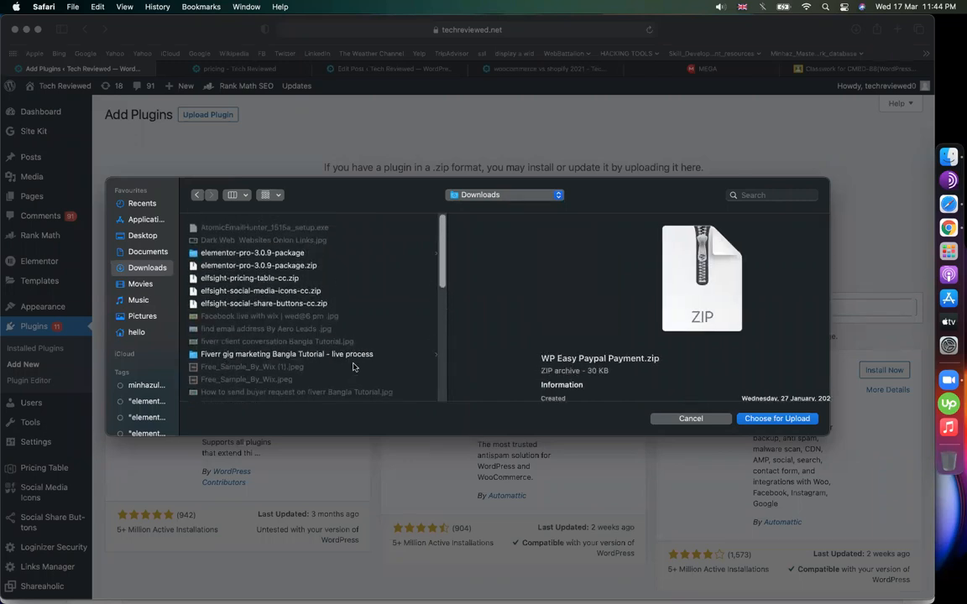
pyautogui.click(691, 418)
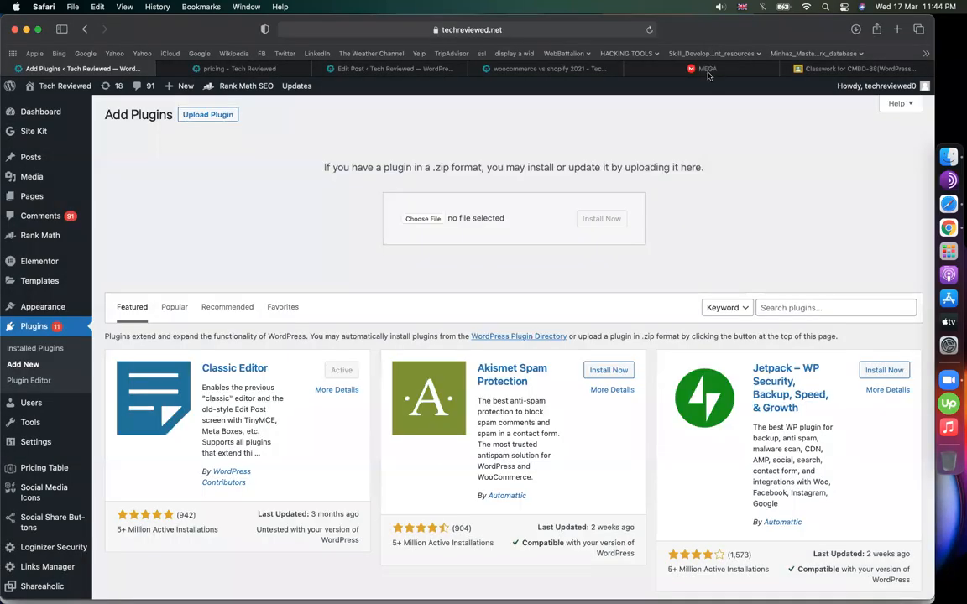
# - Download elfsight-faq-cc.zip from MEGA and reopen the WordPress plugin upload chooser
pyautogui.click(642, 68)
pyautogui.rightClick(359, 195)
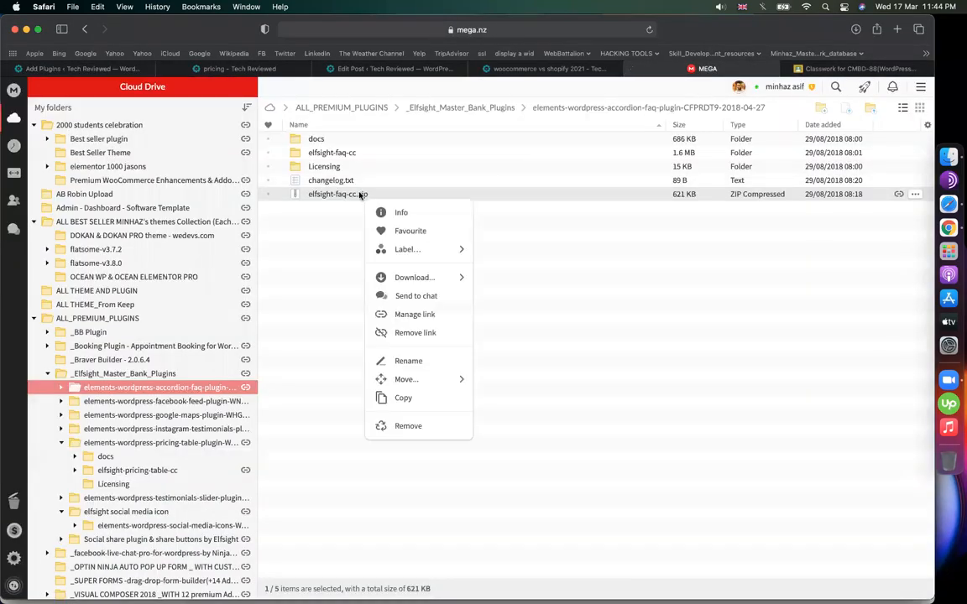
pyautogui.click(401, 286)
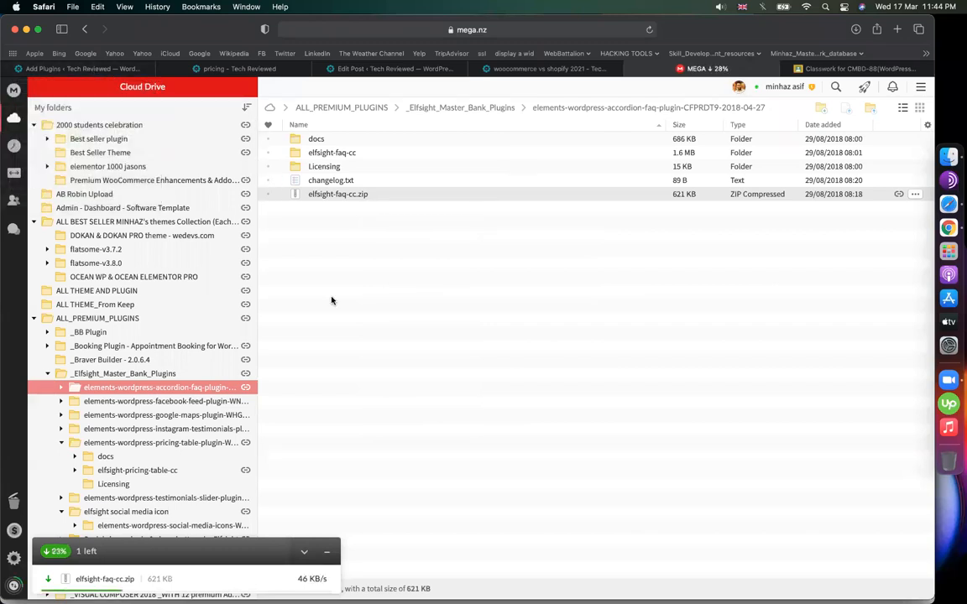
pyautogui.click(72, 68)
pyautogui.click(424, 219)
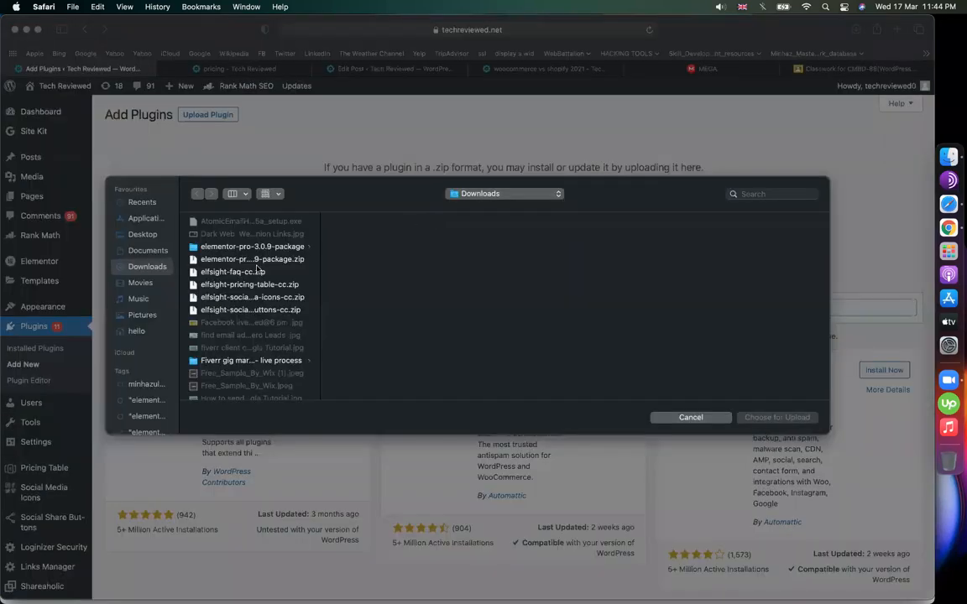
# - Upload elfsight-faq-cc.zip, install it with Install Now and activate the plugin
pyautogui.click(261, 275)
pyautogui.doubleClick(261, 274)
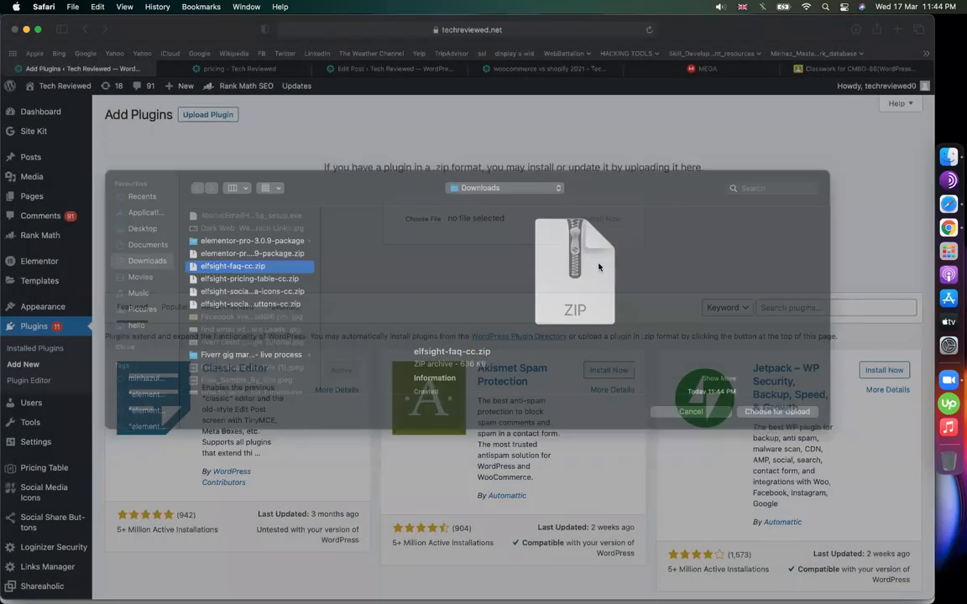
pyautogui.click(615, 222)
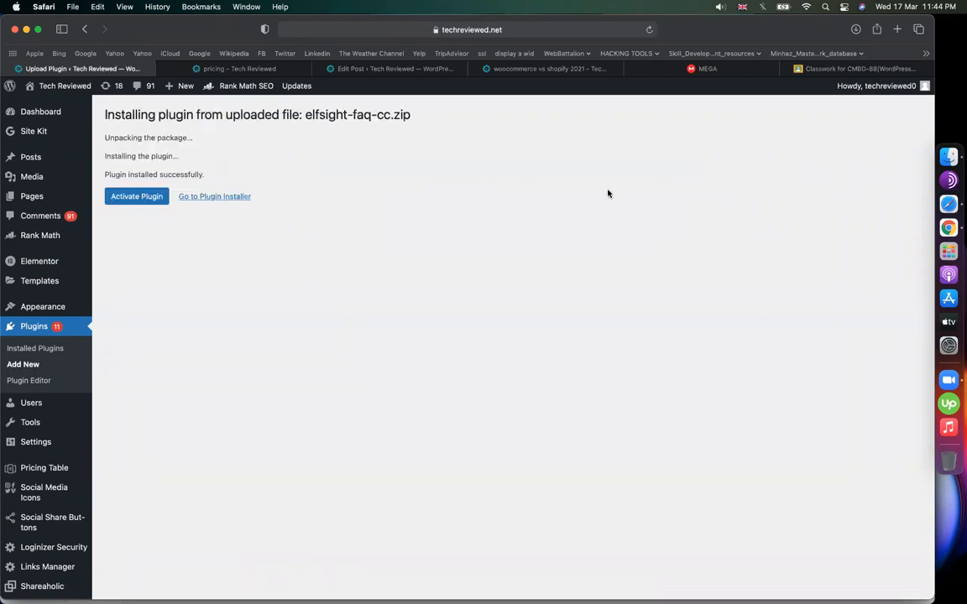
pyautogui.click(159, 200)
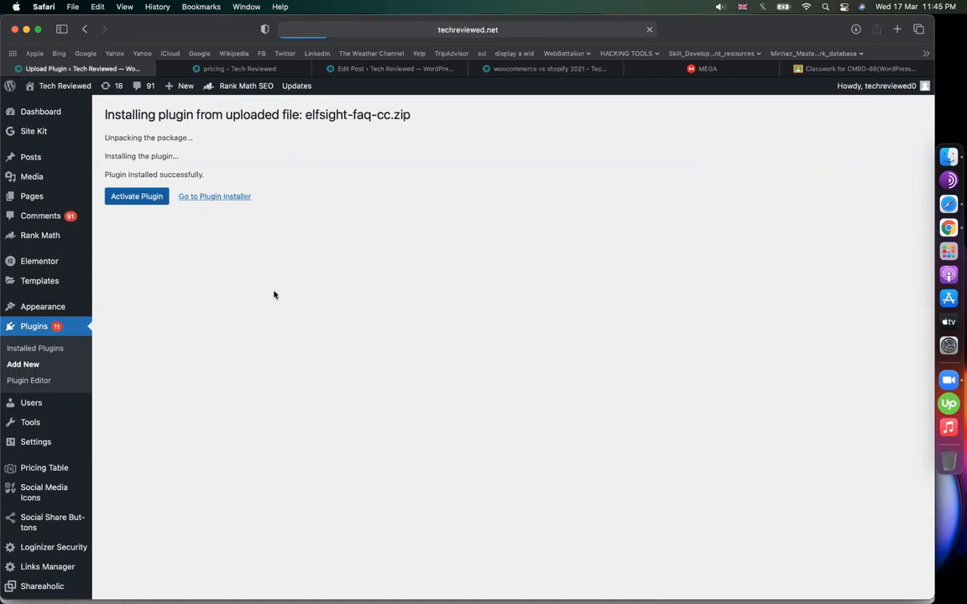
pyautogui.click(484, 68)
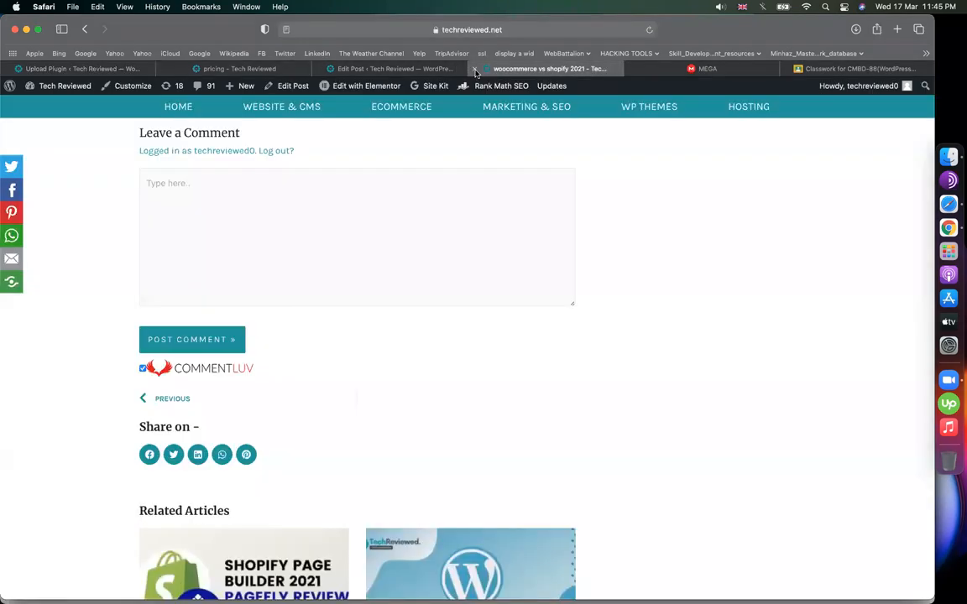
# - Close the woocommerce vs shopify 2021 tab and open the FAQ page from the admin sidebar
pyautogui.click(475, 69)
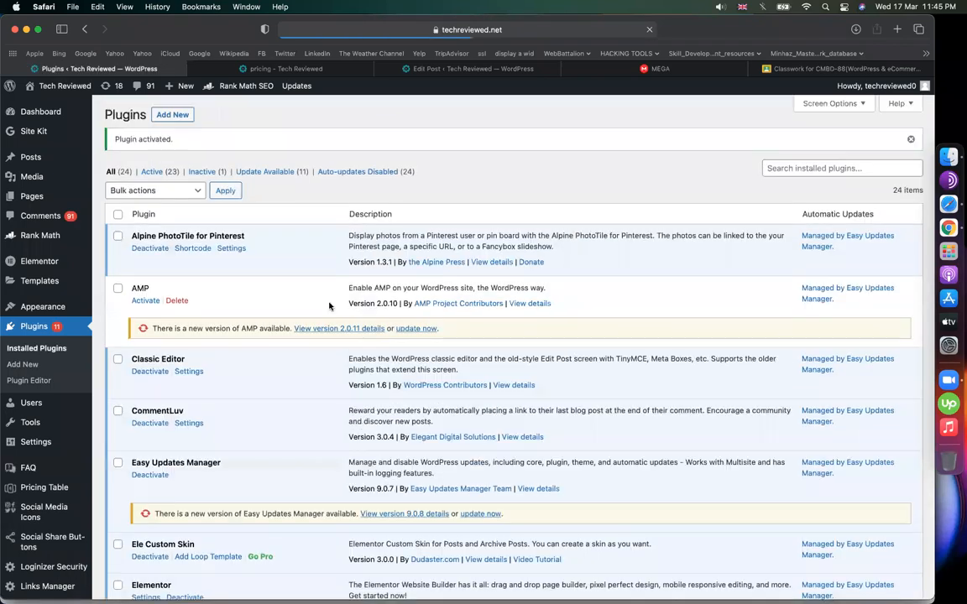
pyautogui.scroll(-5, 73, 523)
pyautogui.scroll(-5, 51, 377)
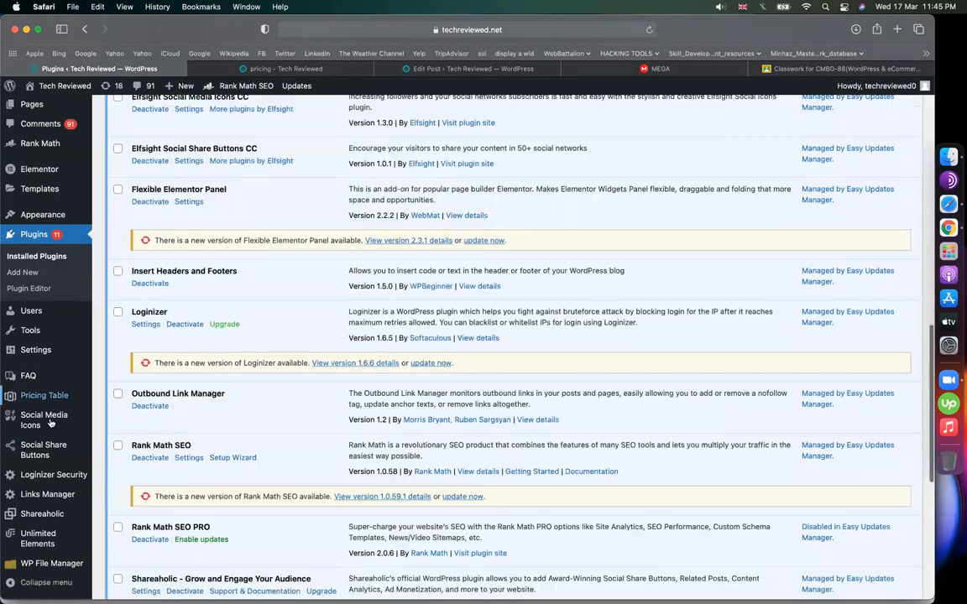
pyautogui.click(31, 382)
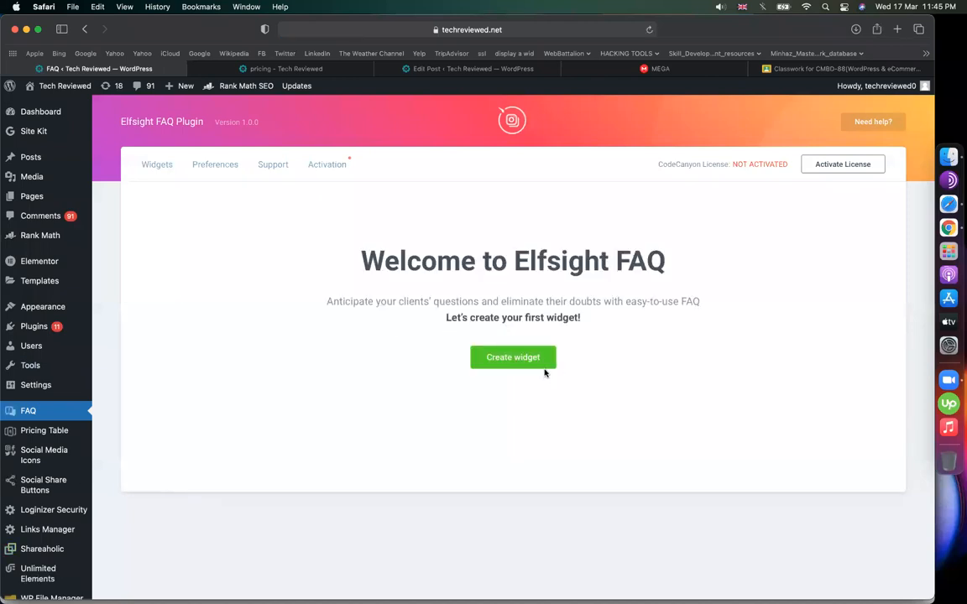
# - Create a new Elfsight FAQ widget named 'faq' and preview its subscription questions
pyautogui.click(526, 357)
pyautogui.click(286, 374)
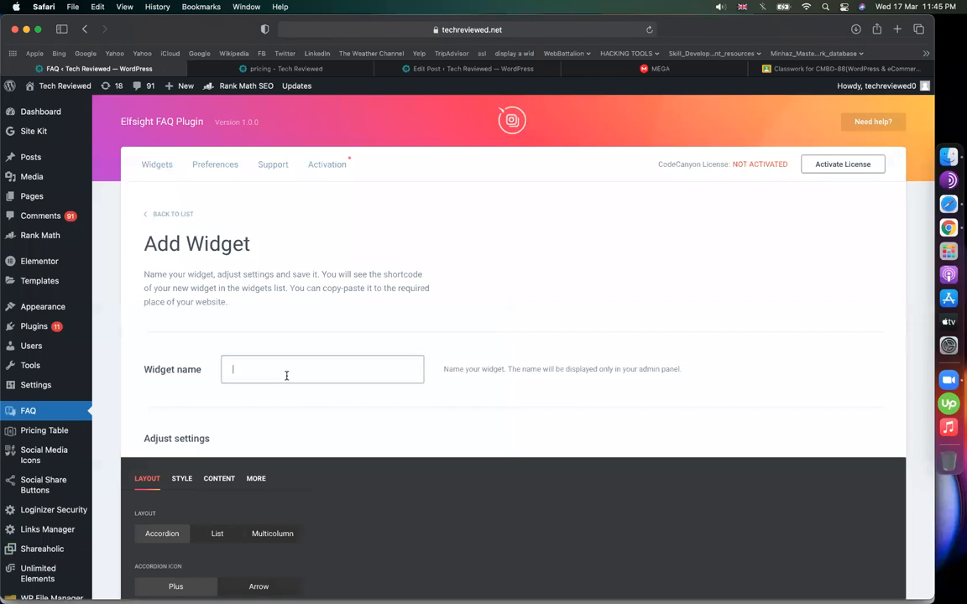
pyautogui.write('faq')
pyautogui.scroll(-15, 421, 460)
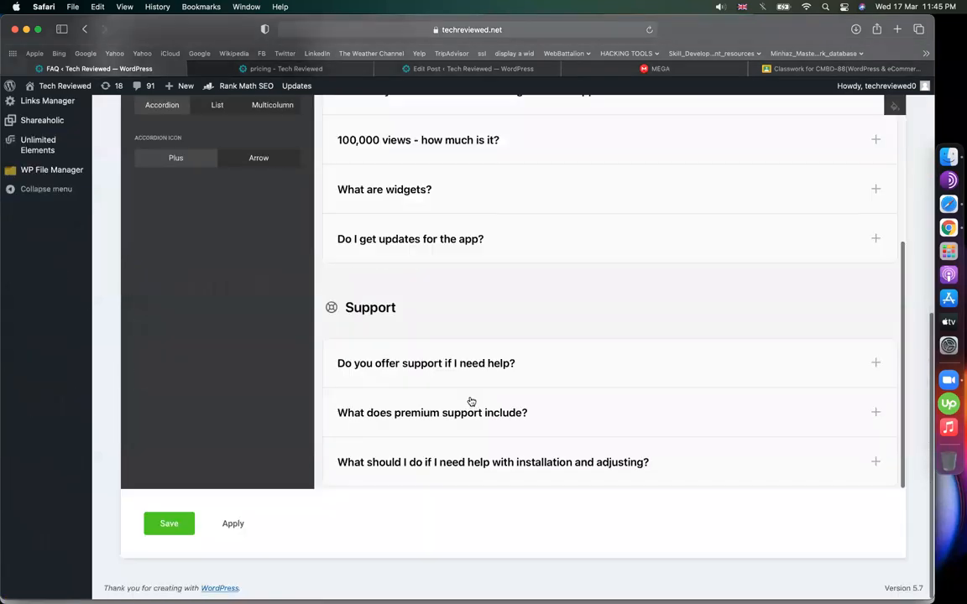
pyautogui.scroll(5, 471, 403)
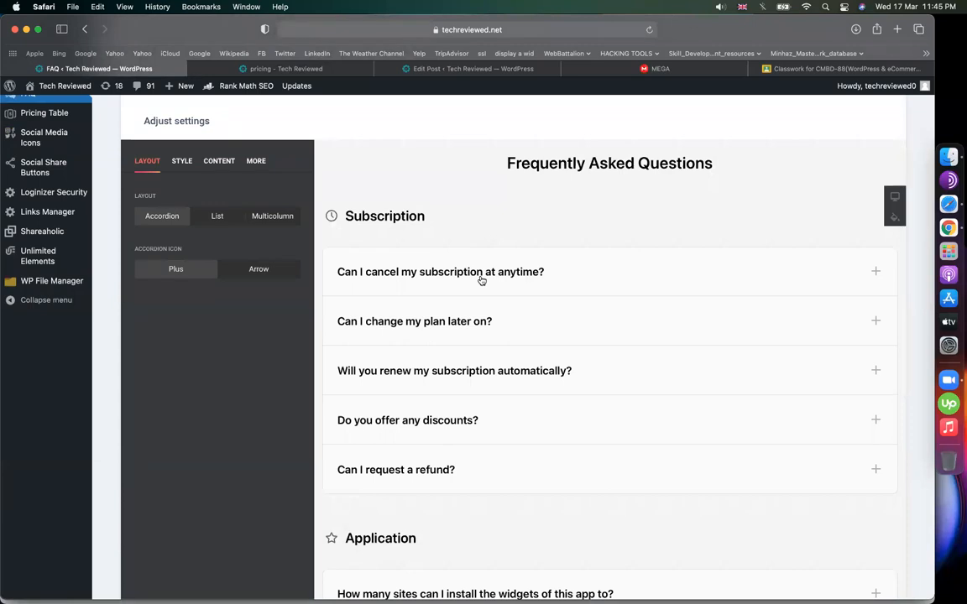
pyautogui.click(481, 277)
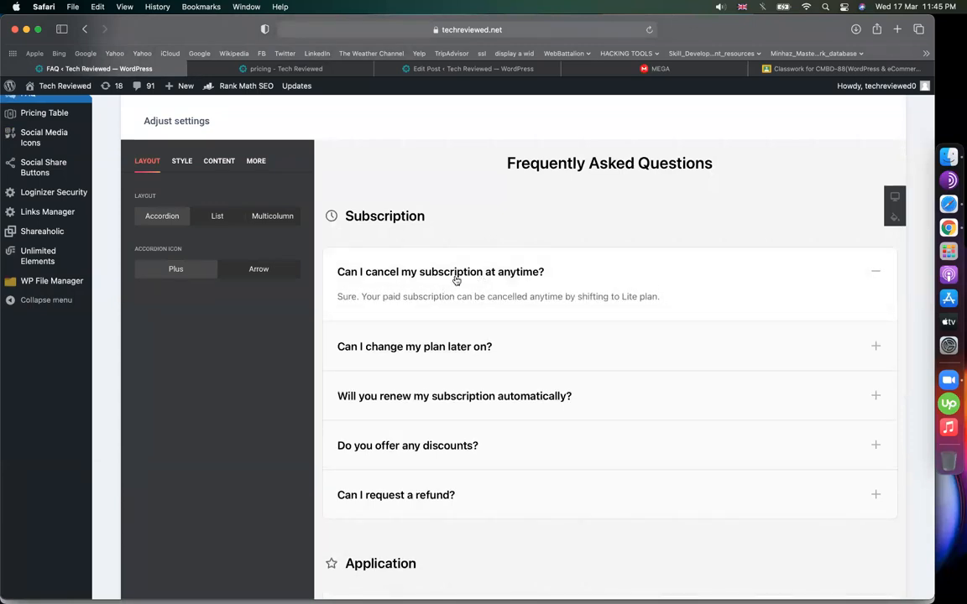
pyautogui.click(444, 402)
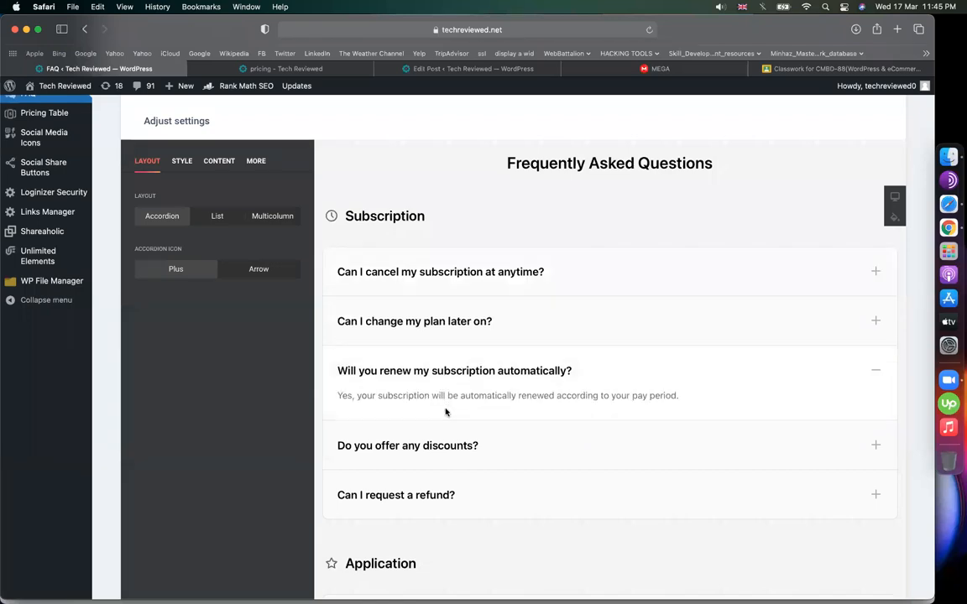
pyautogui.scroll(-10, 470, 371)
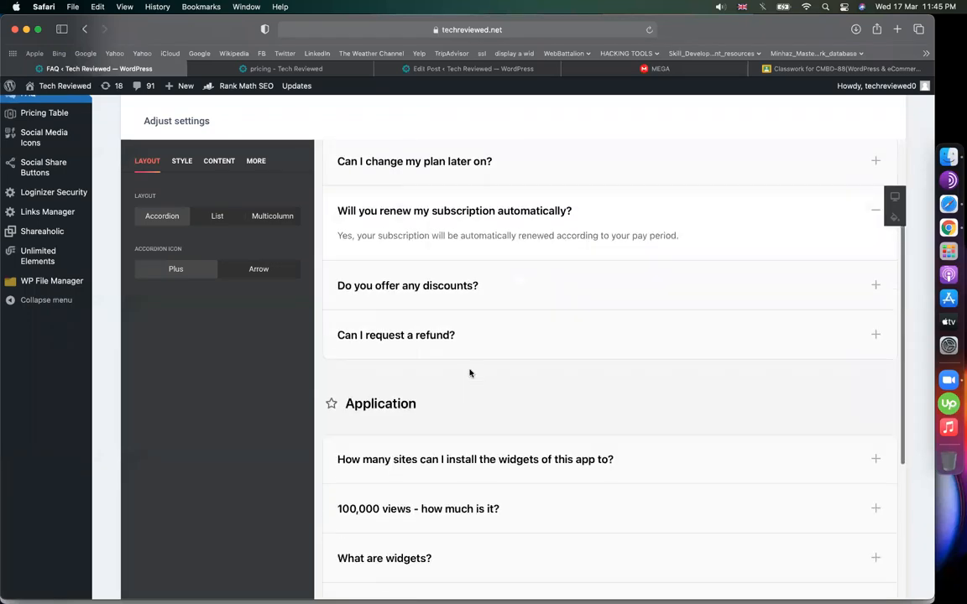
pyautogui.scroll(-2, 423, 385)
pyautogui.scroll(10, 429, 438)
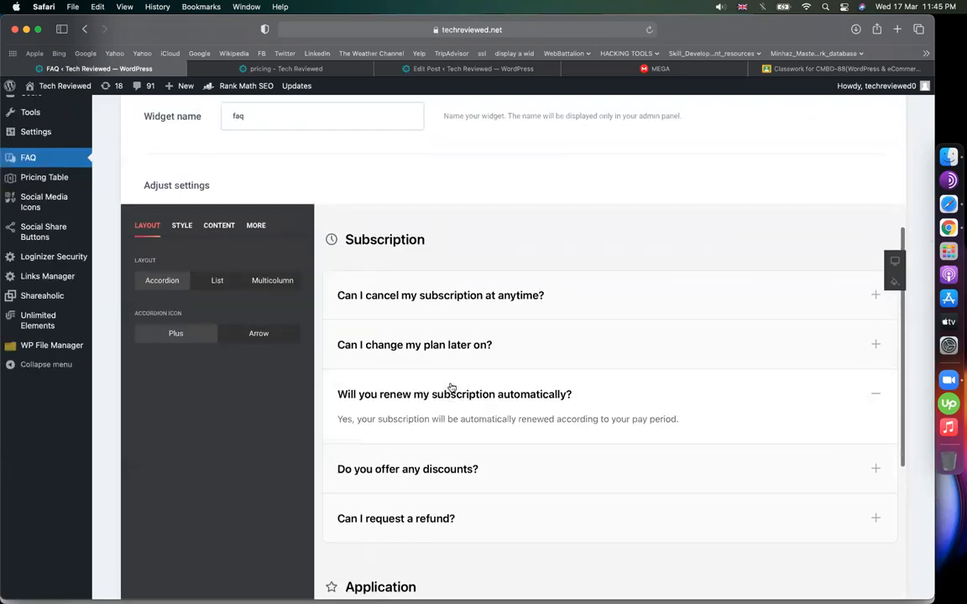
pyautogui.click(179, 224)
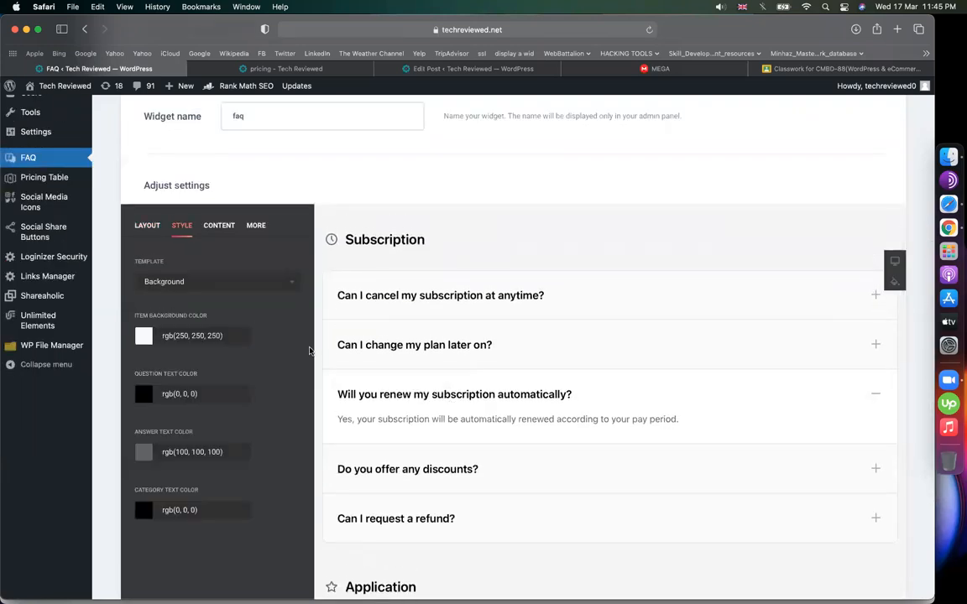
# - Keep the Background template and set the item background colour to rgb(174, 147, 243)
pyautogui.click(265, 281)
pyautogui.click(138, 319)
pyautogui.click(144, 336)
pyautogui.click(204, 430)
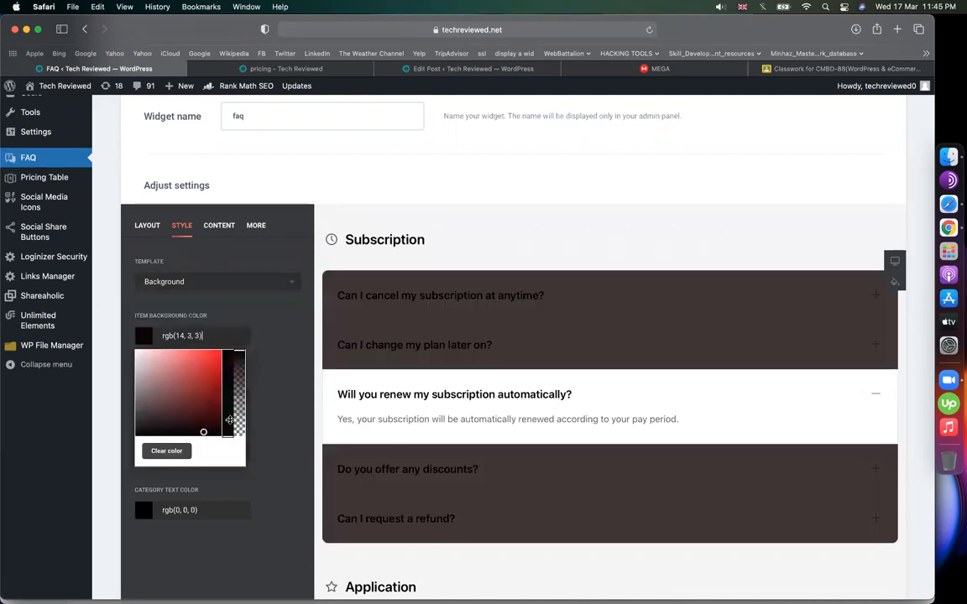
pyautogui.click(227, 407)
pyautogui.click(197, 388)
pyautogui.click(169, 354)
pyautogui.click(227, 375)
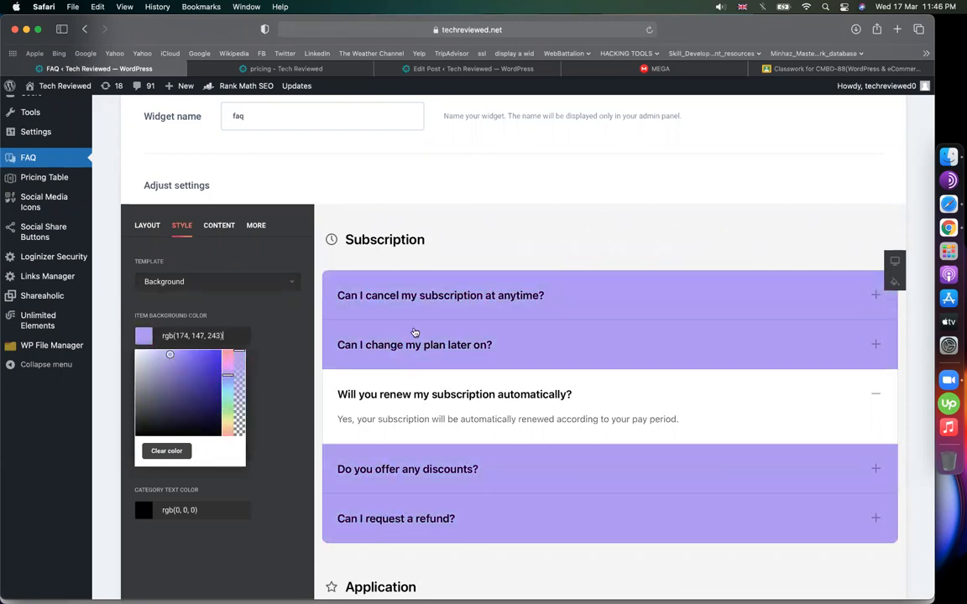
pyautogui.click(529, 210)
# - Preview the purple question rows by expanding and collapsing a few questions
pyautogui.click(512, 333)
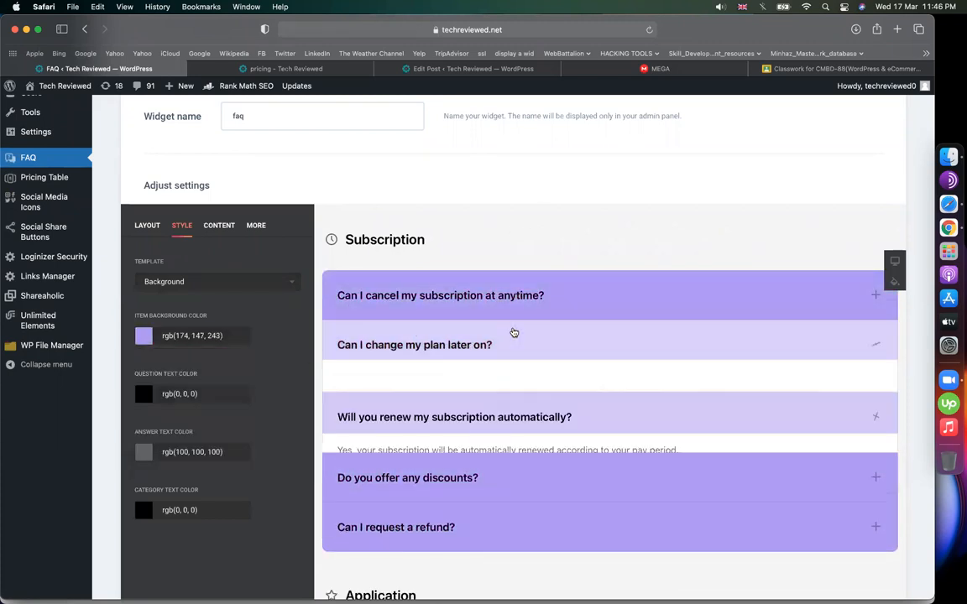
pyautogui.click(496, 314)
pyautogui.click(456, 289)
pyautogui.scroll(-5, 456, 330)
pyautogui.scroll(-3, 455, 328)
pyautogui.scroll(10, 455, 328)
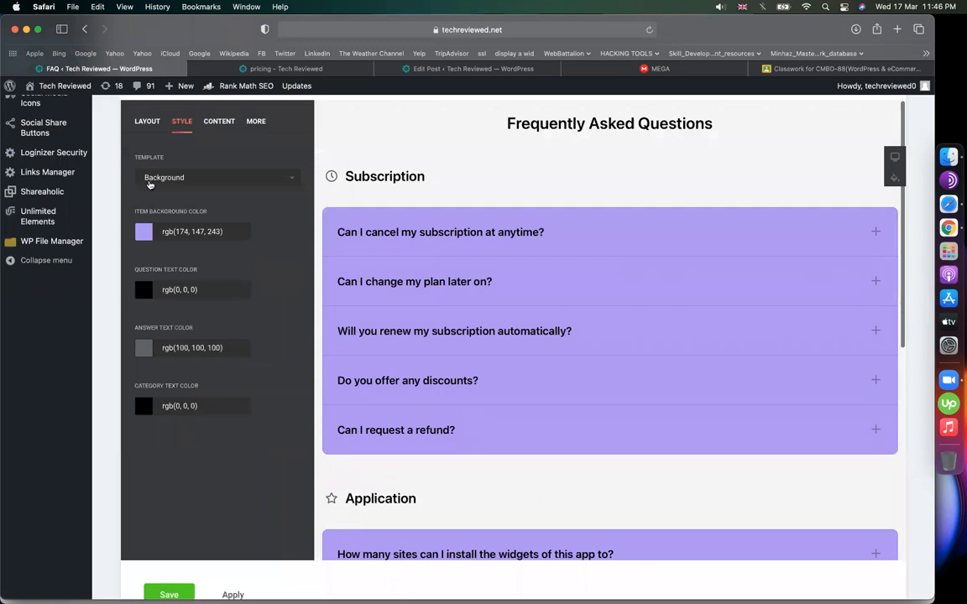
pyautogui.click(147, 121)
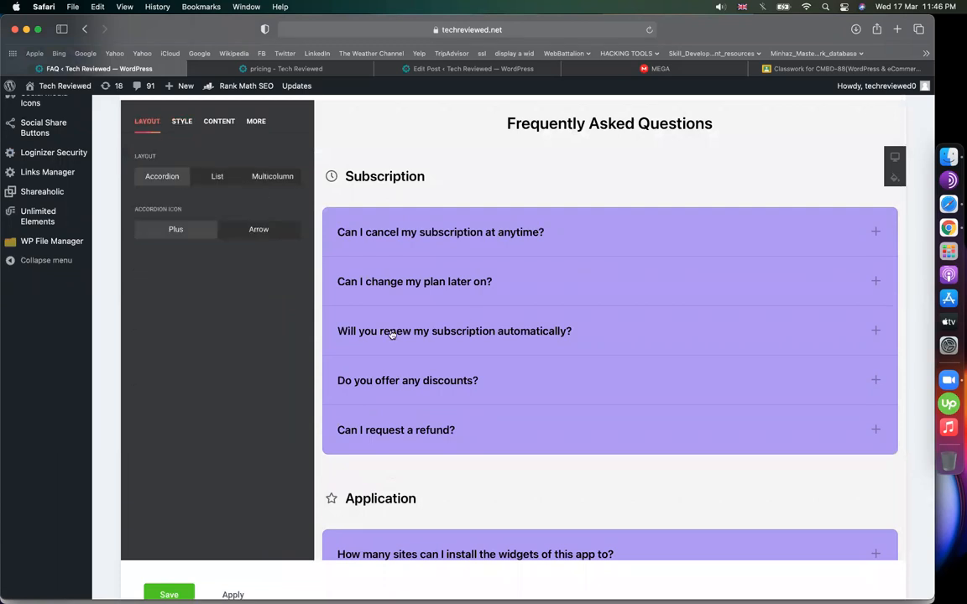
# - Try List and Multicolumn, then settle on the Accordion layout with Arrow icons
pyautogui.click(215, 180)
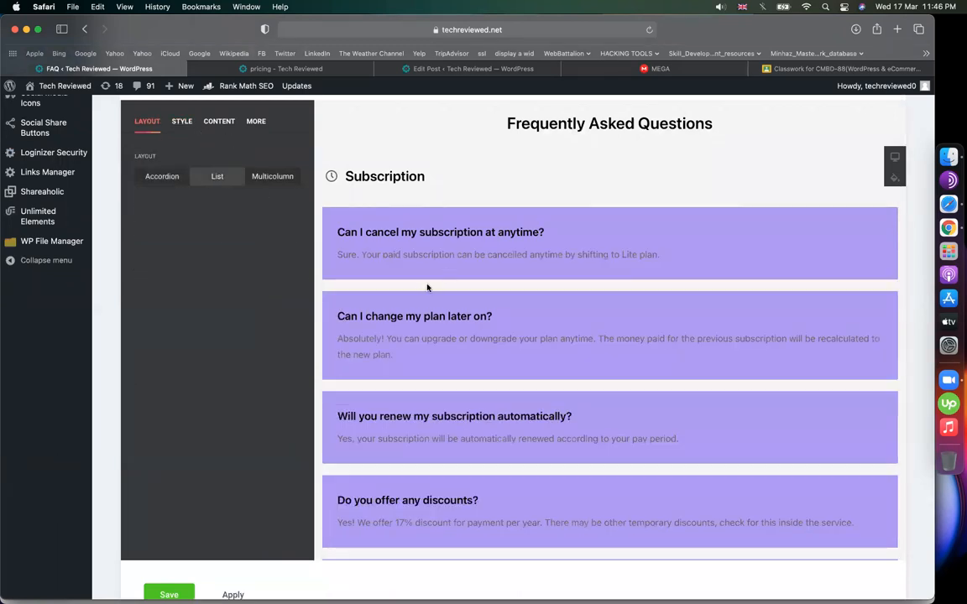
pyautogui.scroll(-3, 438, 369)
pyautogui.scroll(3, 378, 353)
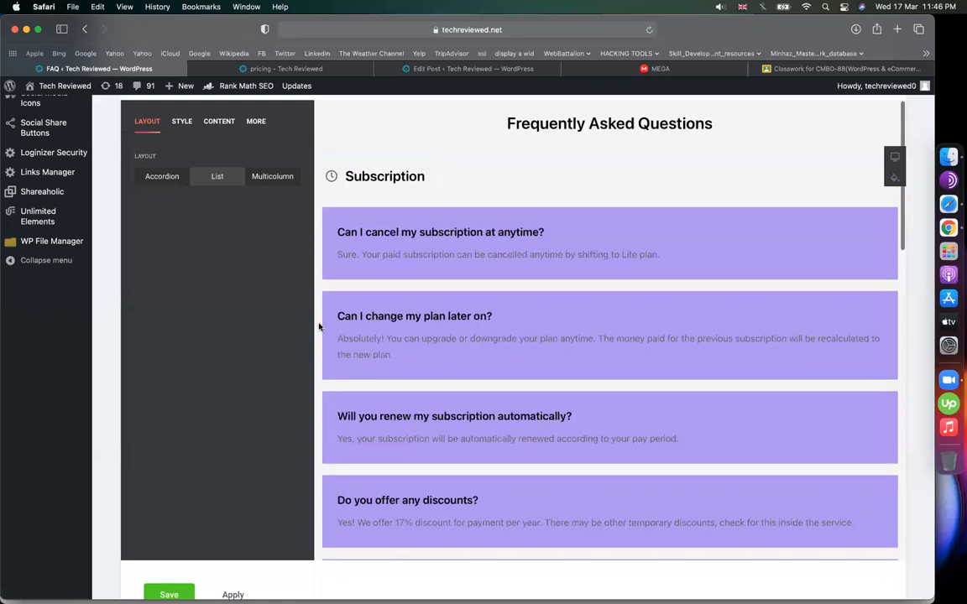
pyautogui.click(288, 180)
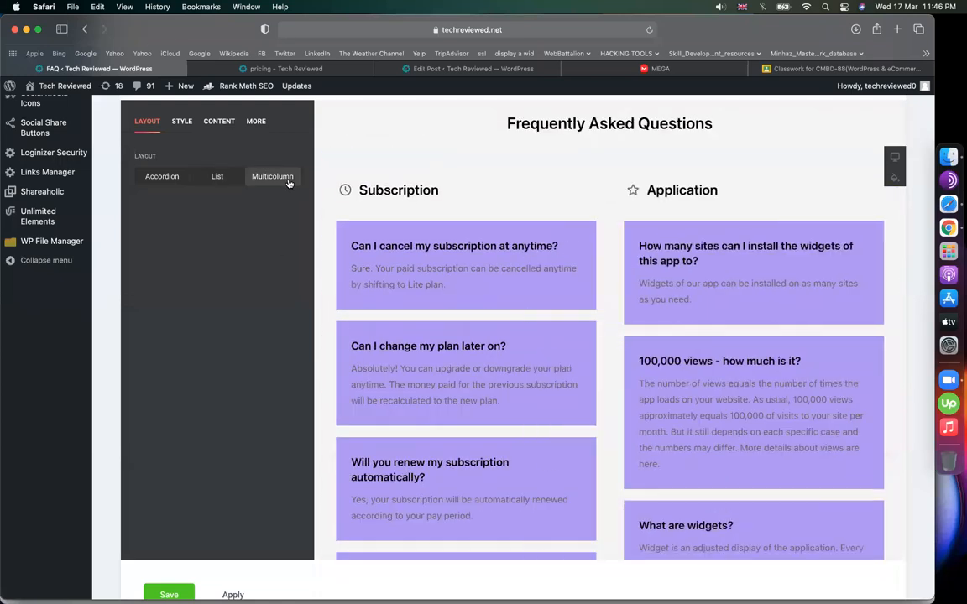
pyautogui.click(146, 175)
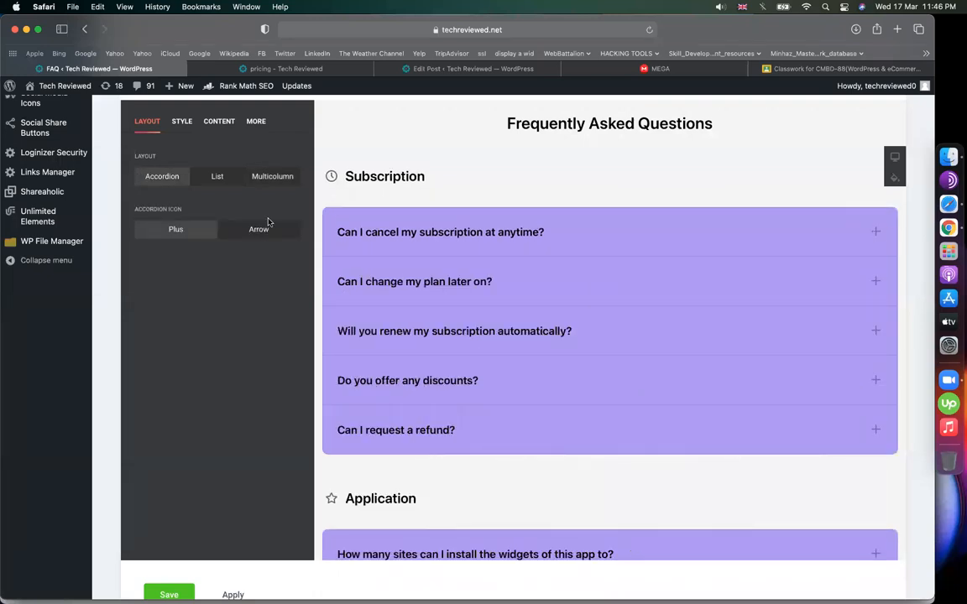
pyautogui.click(262, 228)
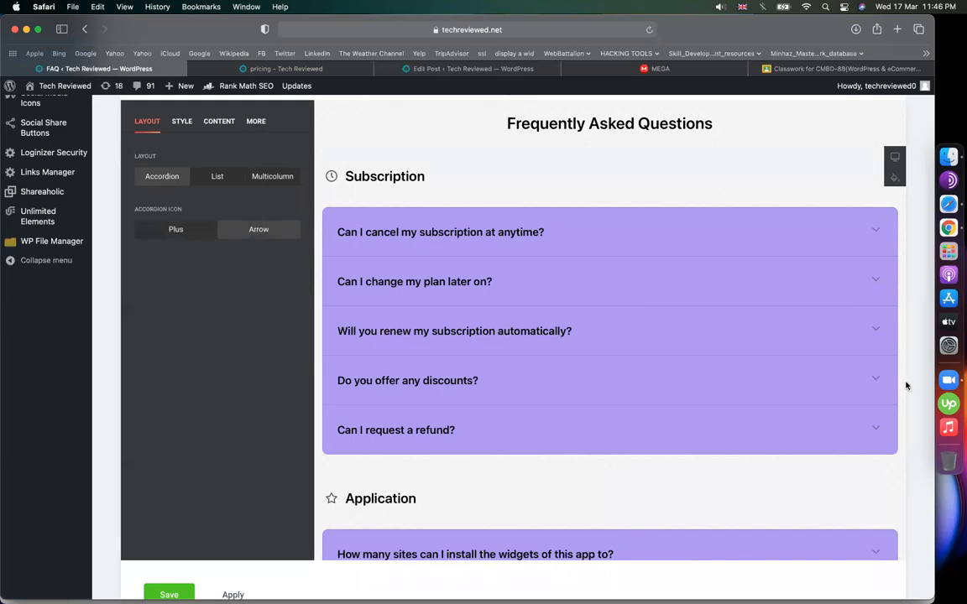
pyautogui.click(876, 234)
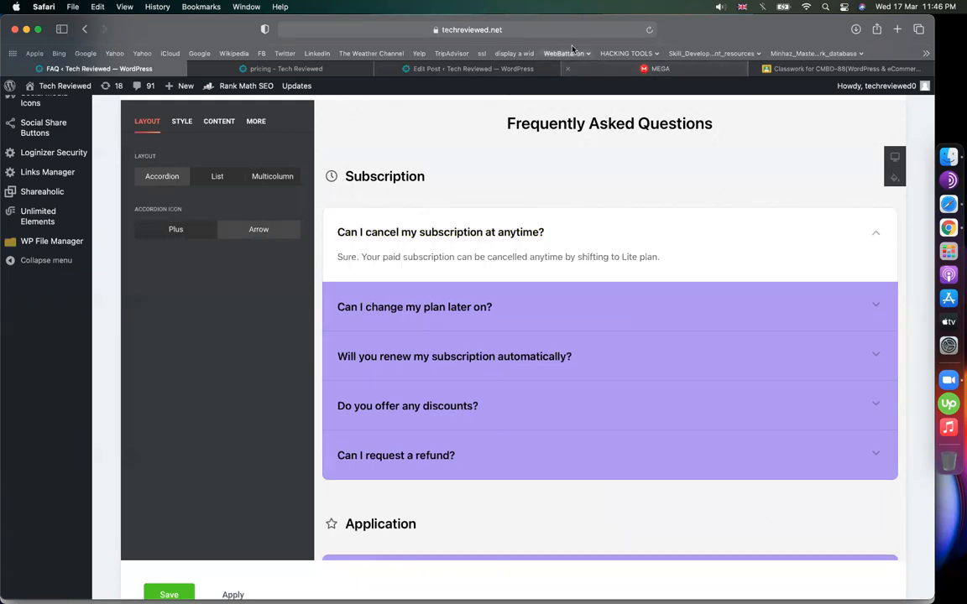
# - Set the question text colour to near-white rgb(241, 237, 237)
pyautogui.click(180, 123)
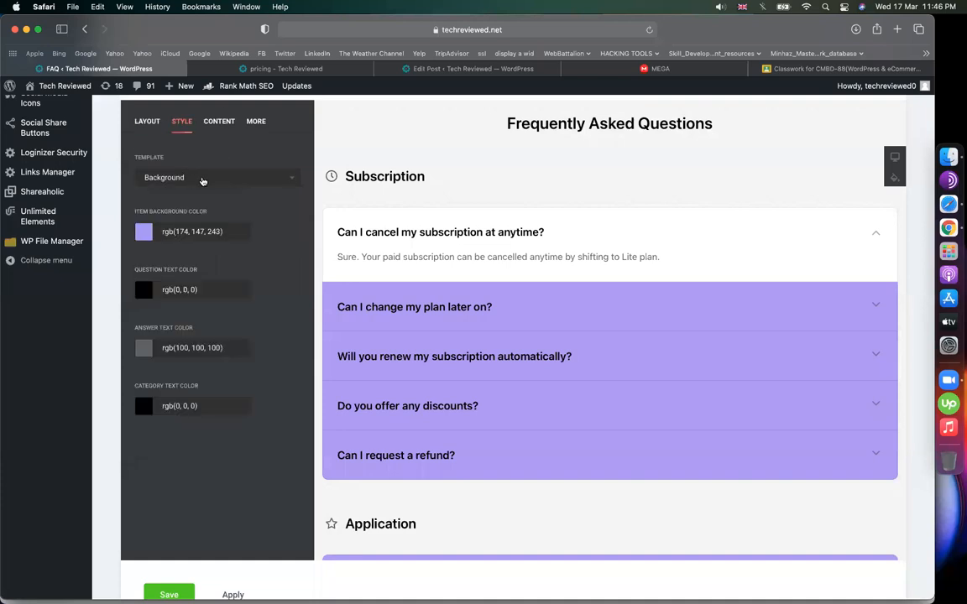
pyautogui.click(210, 120)
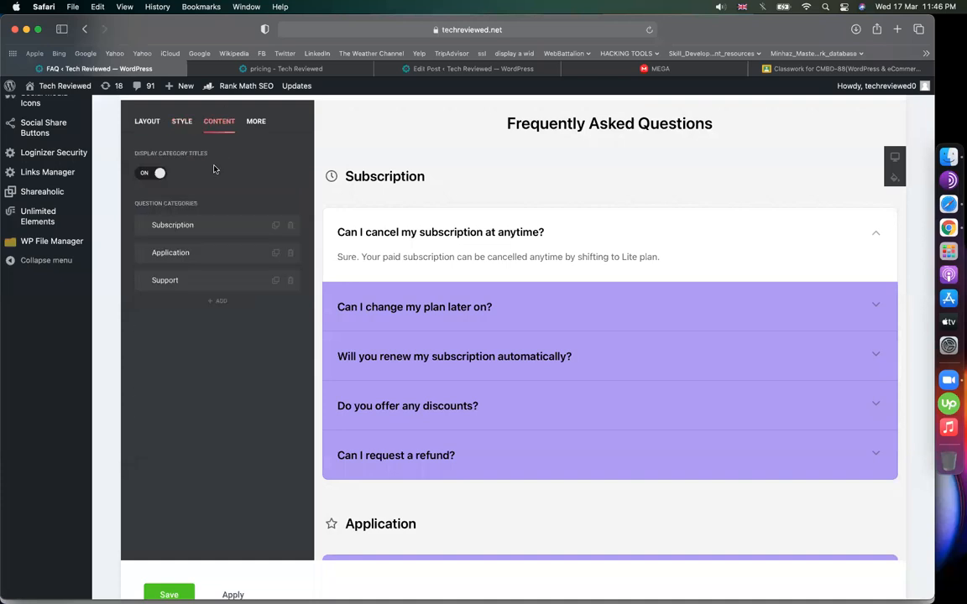
pyautogui.click(183, 124)
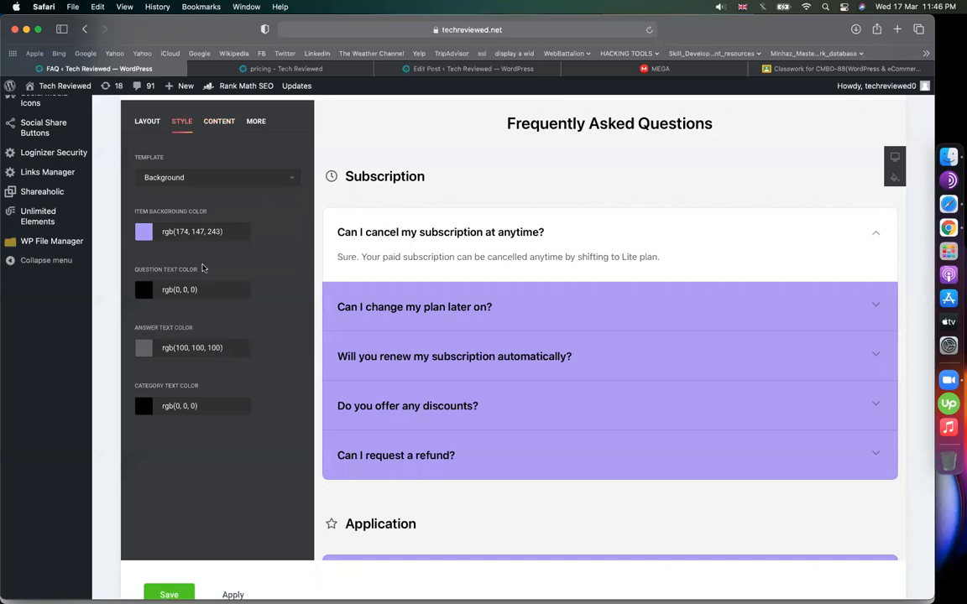
pyautogui.click(143, 289)
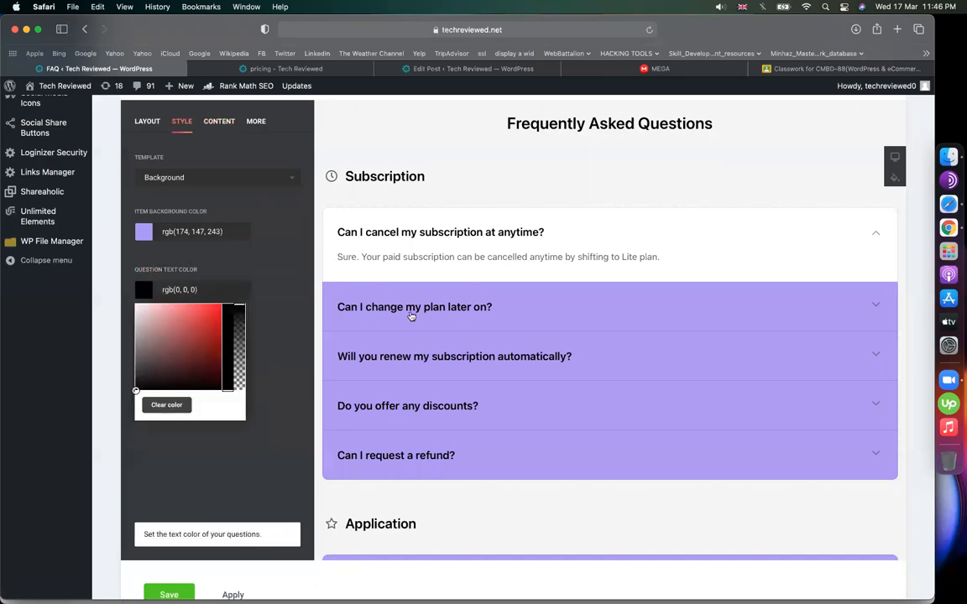
pyautogui.click(285, 272)
pyautogui.click(166, 294)
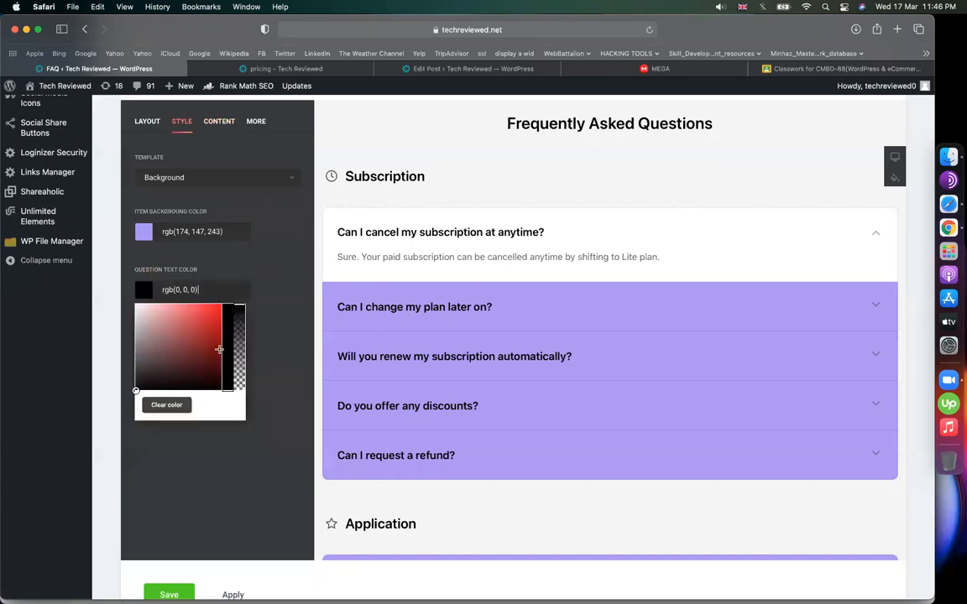
pyautogui.click(136, 309)
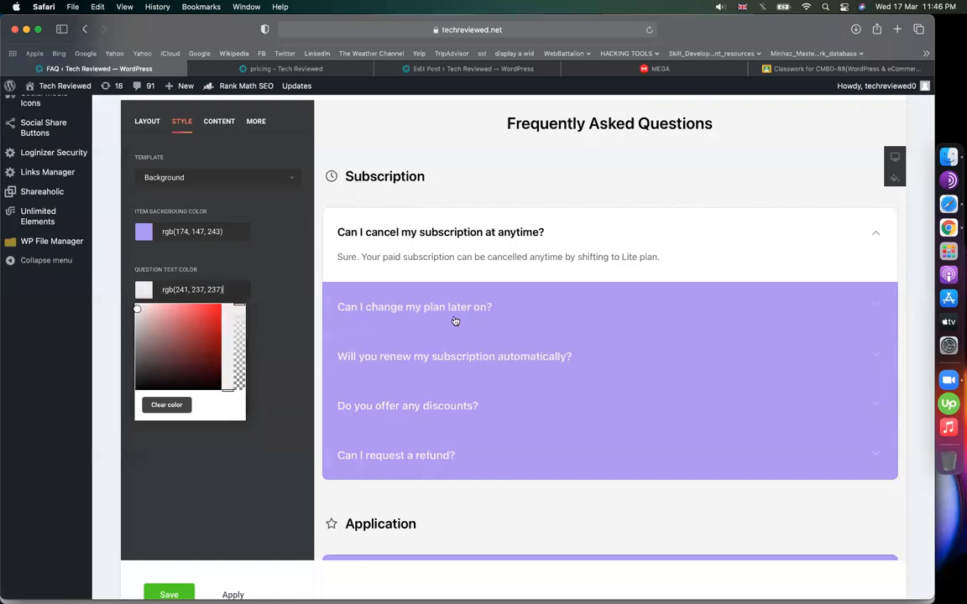
pyautogui.click(288, 267)
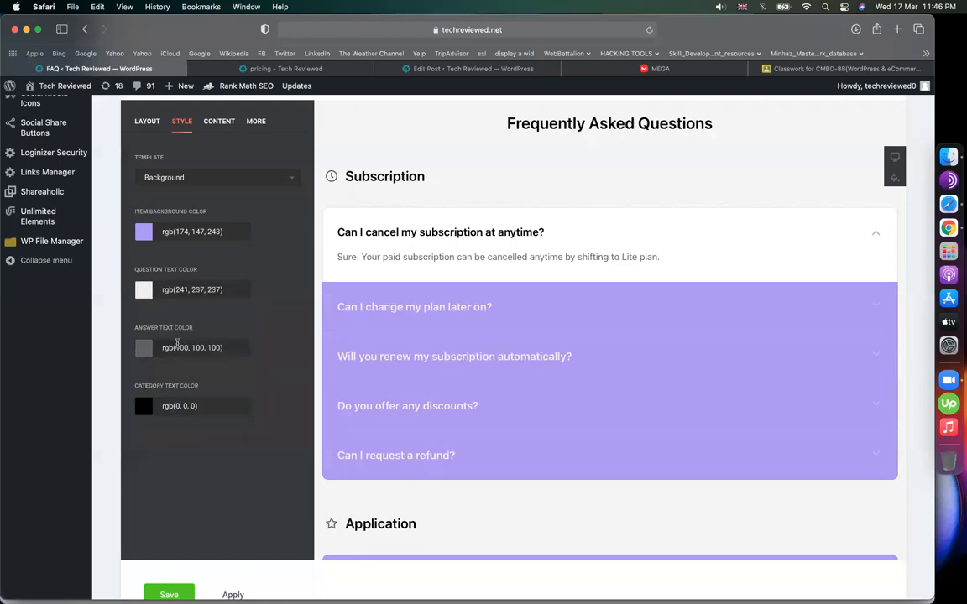
# - Set the answer text colour to dark blue rgb(17, 6, 93)
pyautogui.click(426, 306)
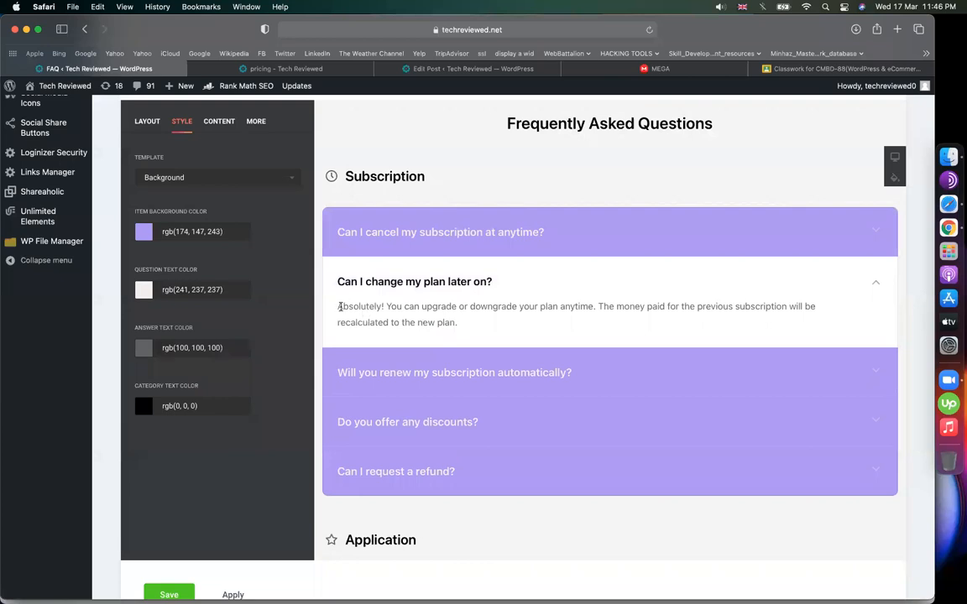
pyautogui.moveTo(339, 306); pyautogui.dragTo(471, 318)
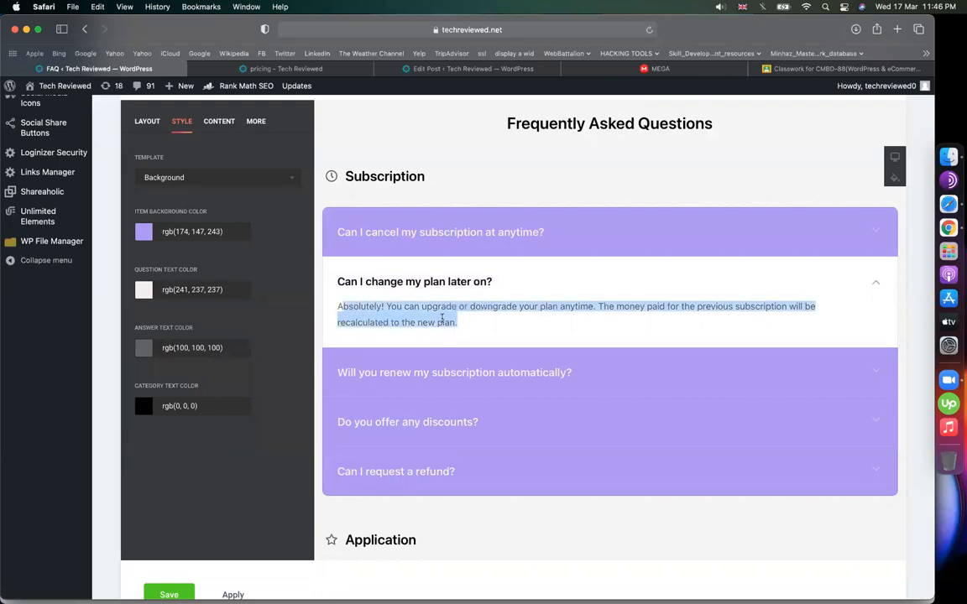
pyautogui.click(152, 349)
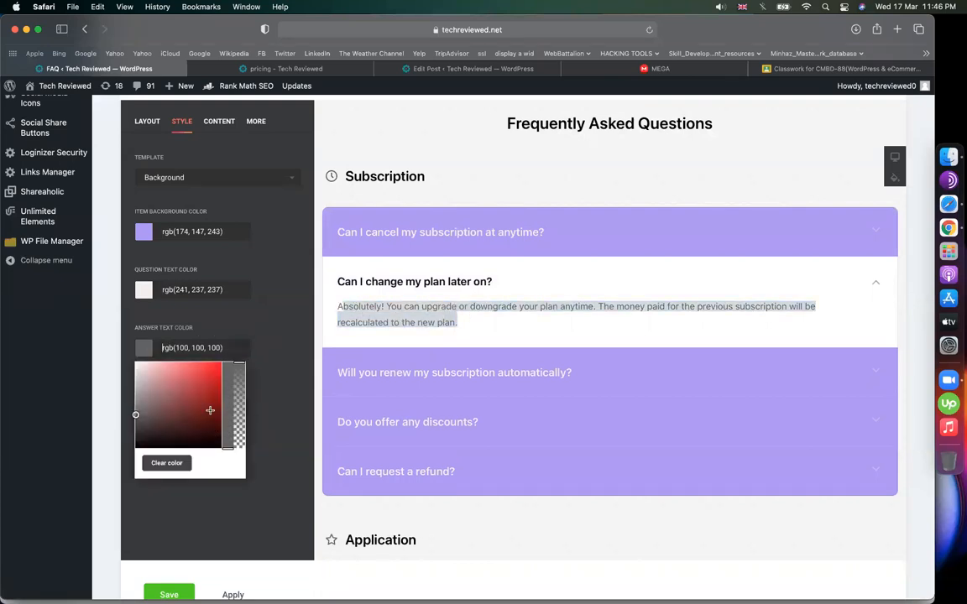
pyautogui.click(210, 410)
pyautogui.click(210, 390)
pyautogui.click(228, 389)
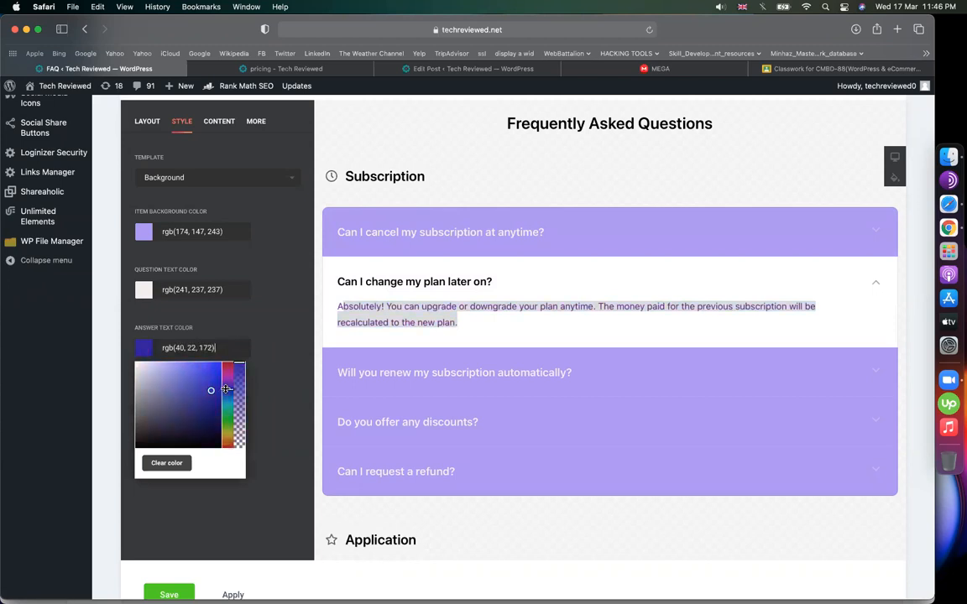
pyautogui.click(216, 416)
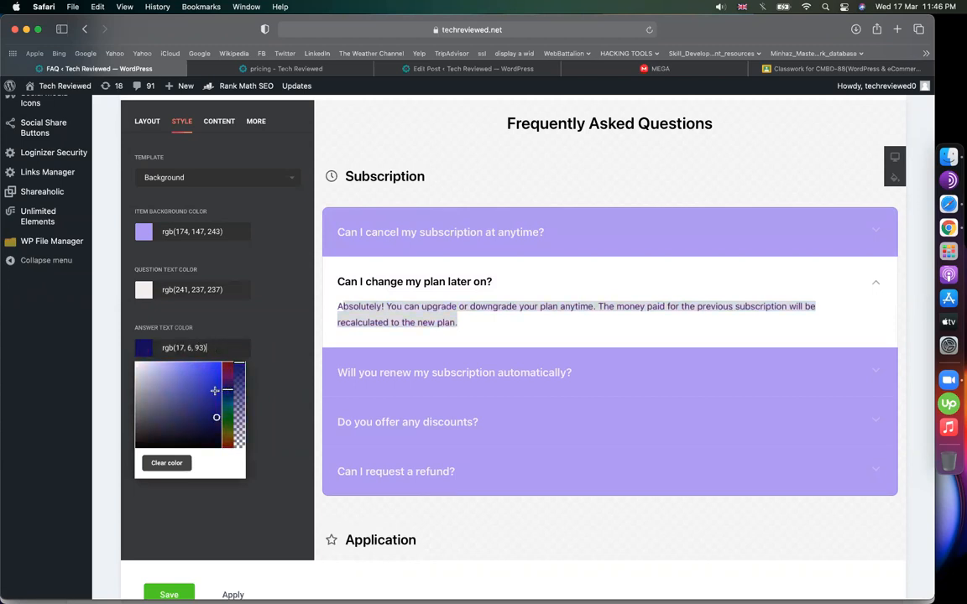
pyautogui.click(375, 337)
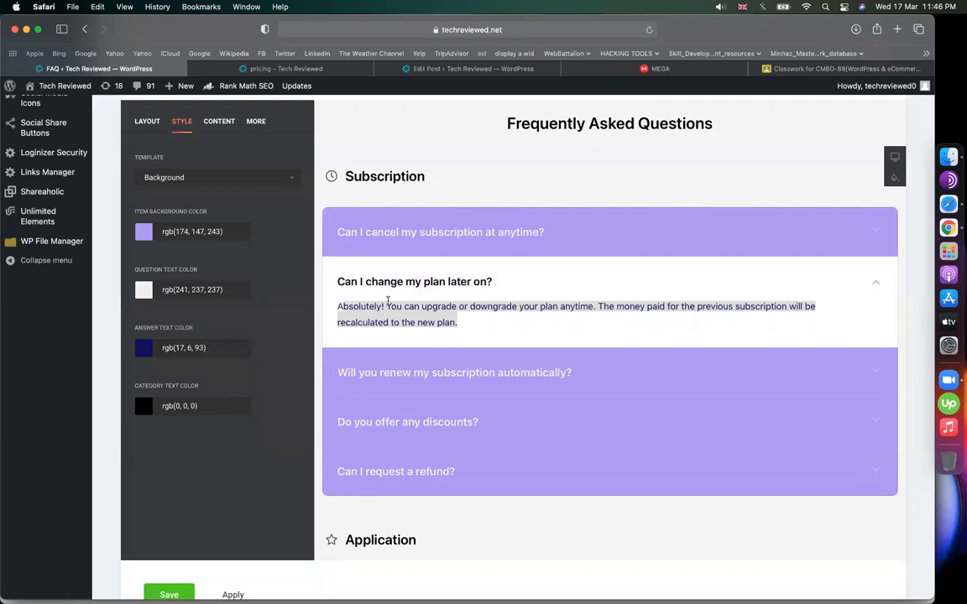
pyautogui.click(217, 121)
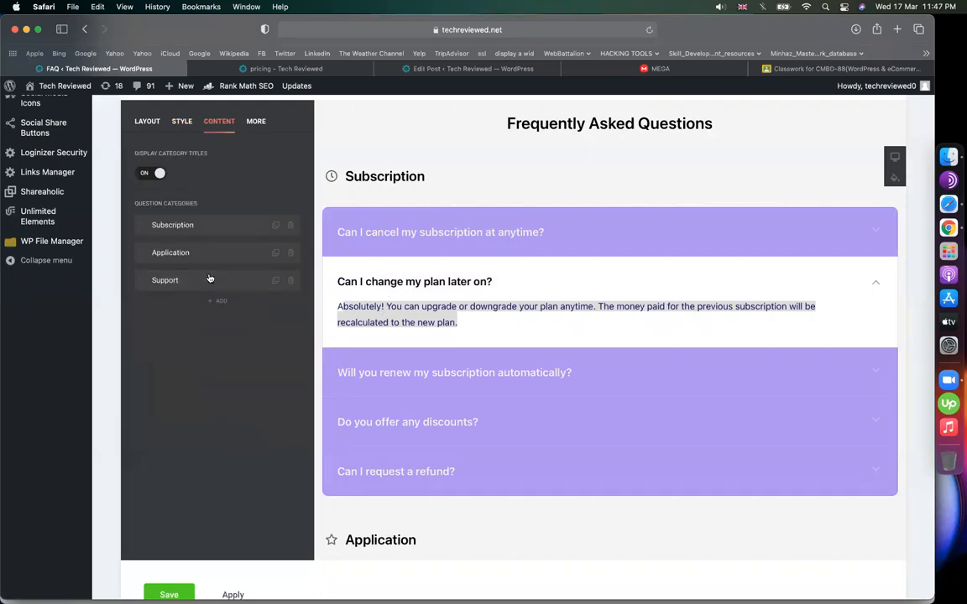
# - Rename the Subscription category to Fiverr
pyautogui.click(355, 216)
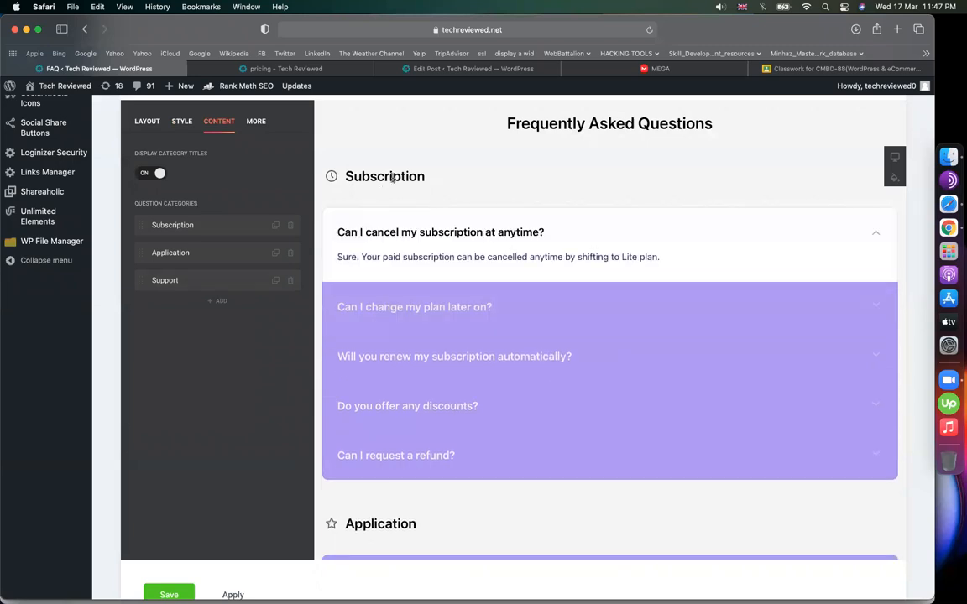
pyautogui.click(240, 236)
pyautogui.moveTo(240, 177); pyautogui.dragTo(118, 182)
pyautogui.write('Fiverr')
pyautogui.click(136, 118)
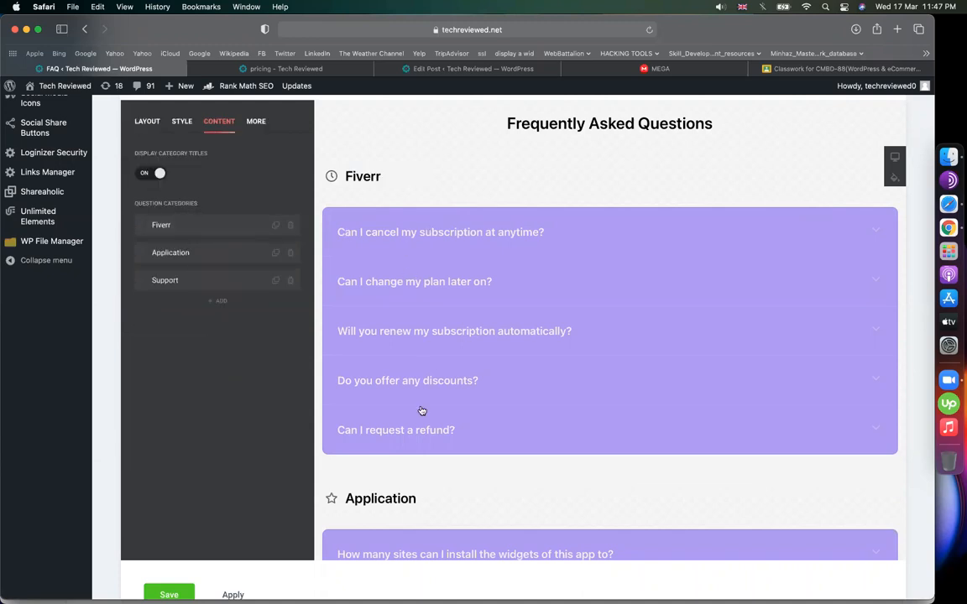
# - Change the first Fiverr question to 'what is fiverr ?' with answer 'fiverr is a marketplace'
pyautogui.click(200, 226)
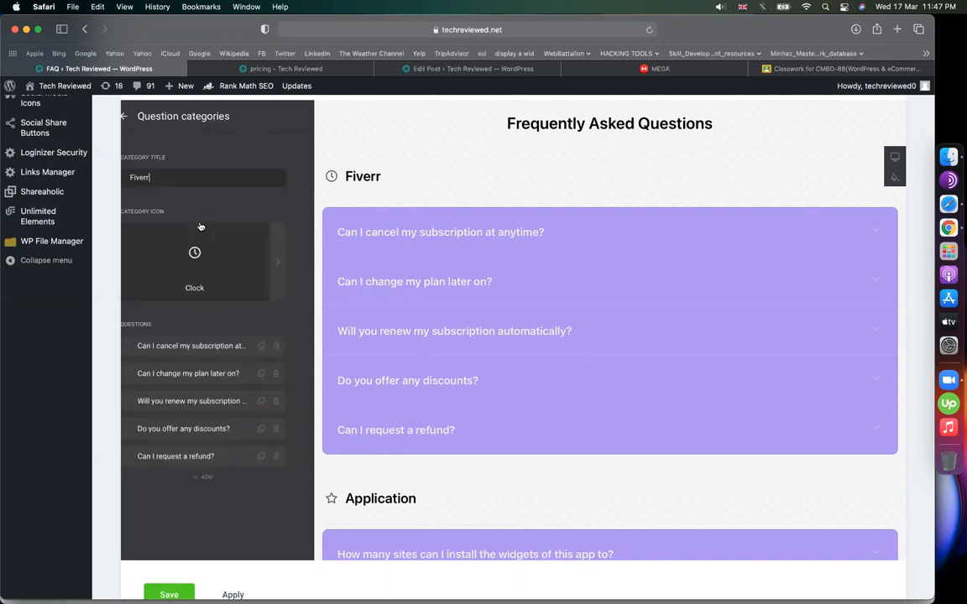
pyautogui.click(181, 346)
pyautogui.moveTo(285, 178); pyautogui.dragTo(109, 175)
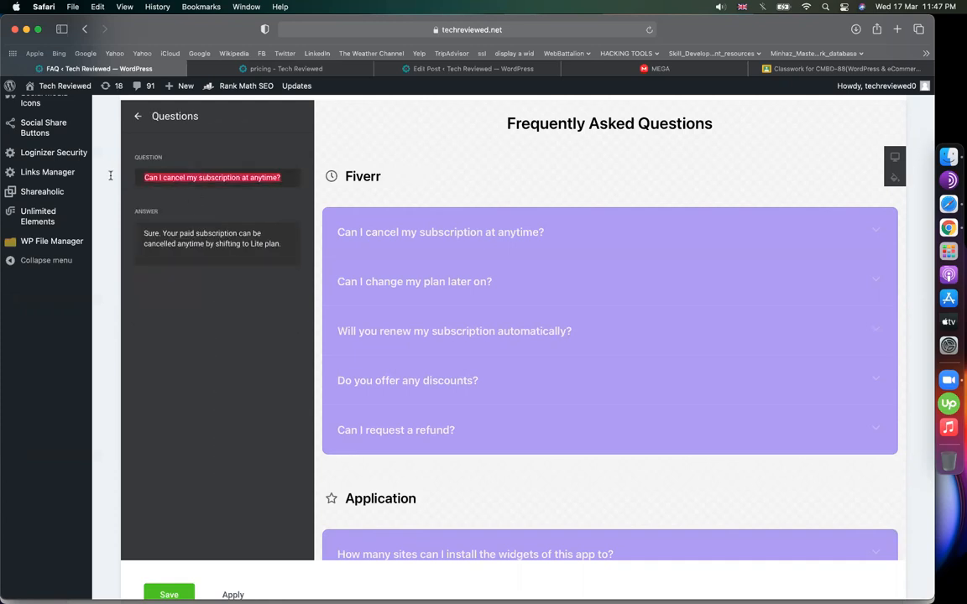
pyautogui.write('what is fiverr')
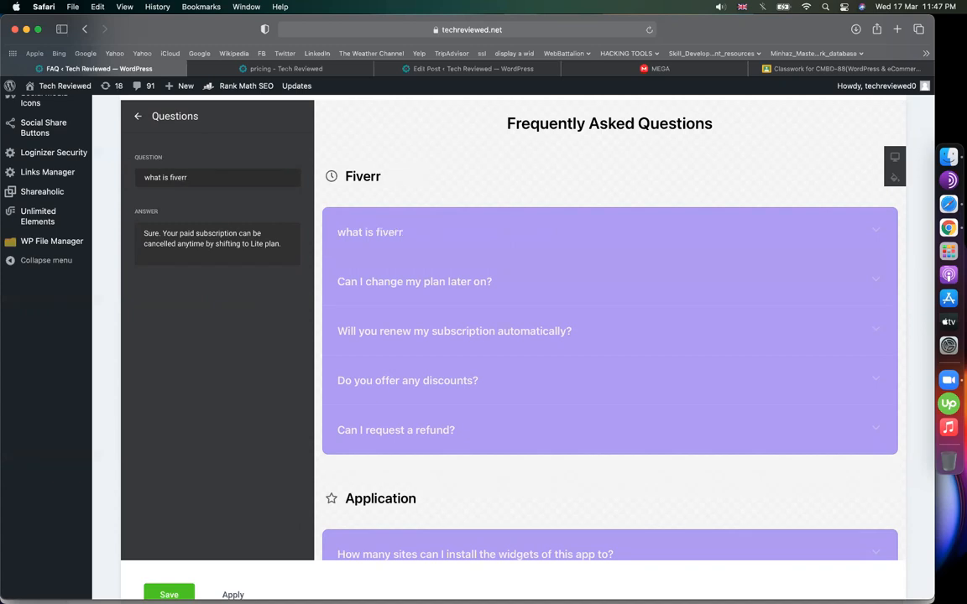
pyautogui.write('?')
pyautogui.tripleClick(289, 238)
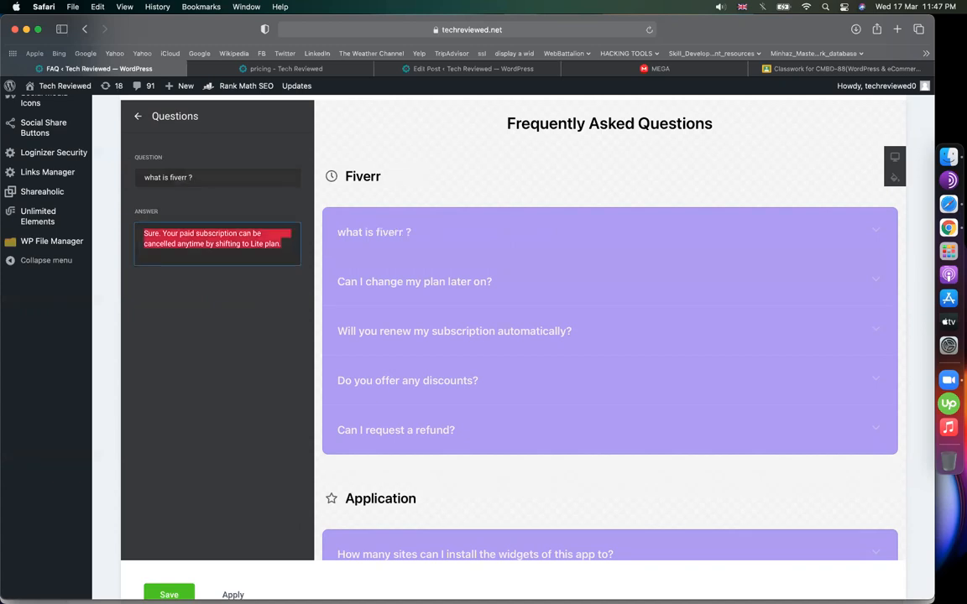
pyautogui.write('fiverr is a marketplace')
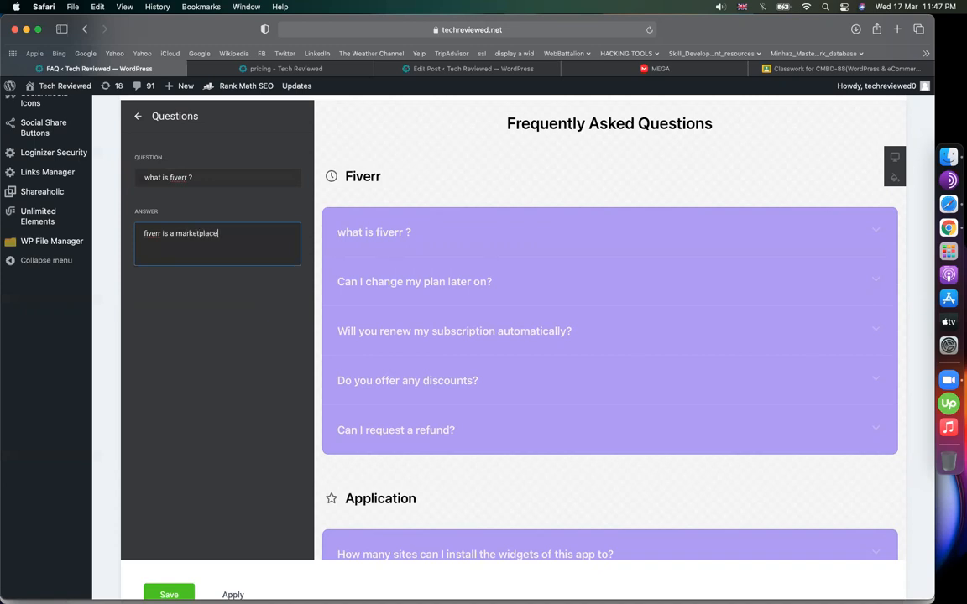
pyautogui.click(460, 231)
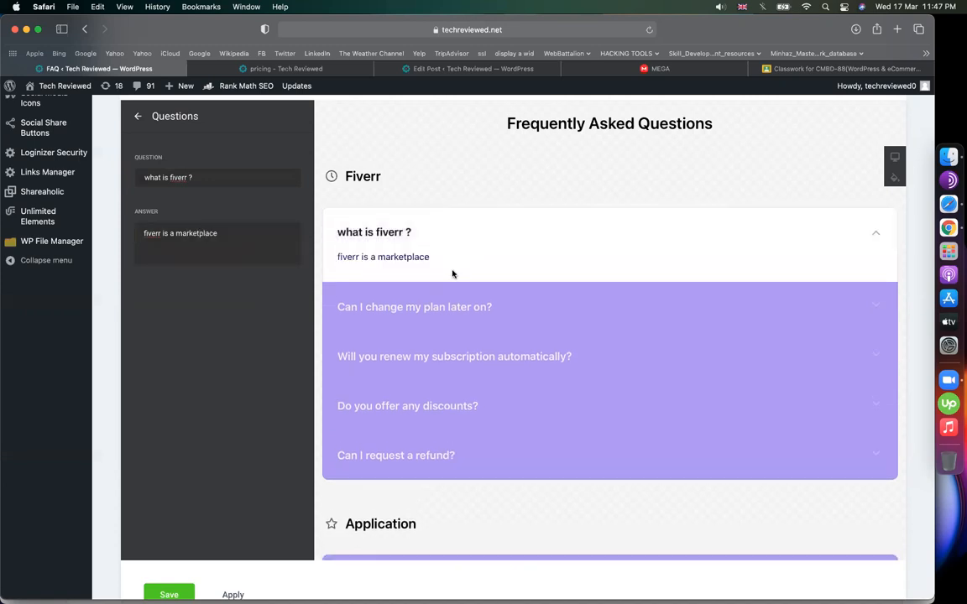
pyautogui.click(137, 118)
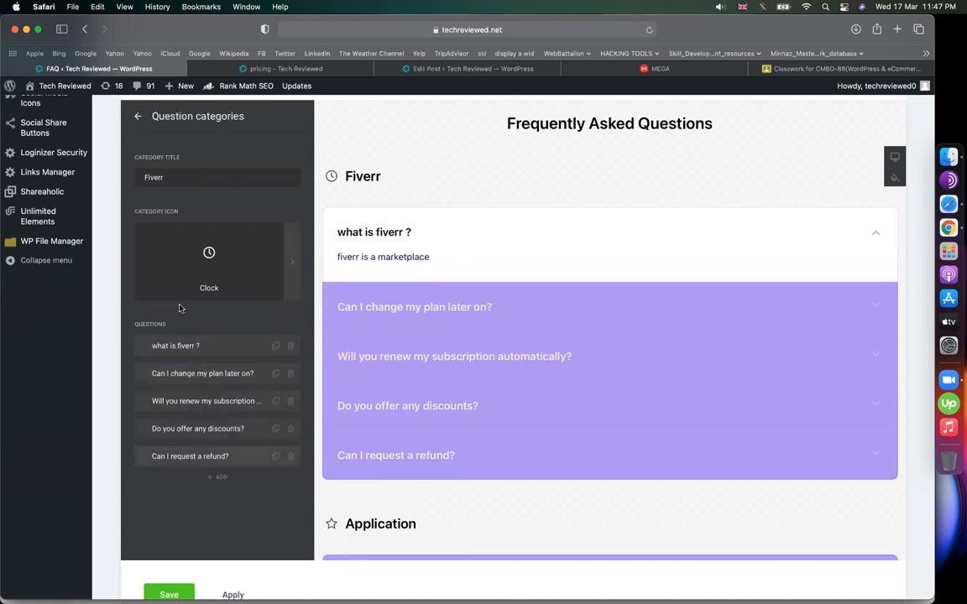
pyautogui.click(138, 117)
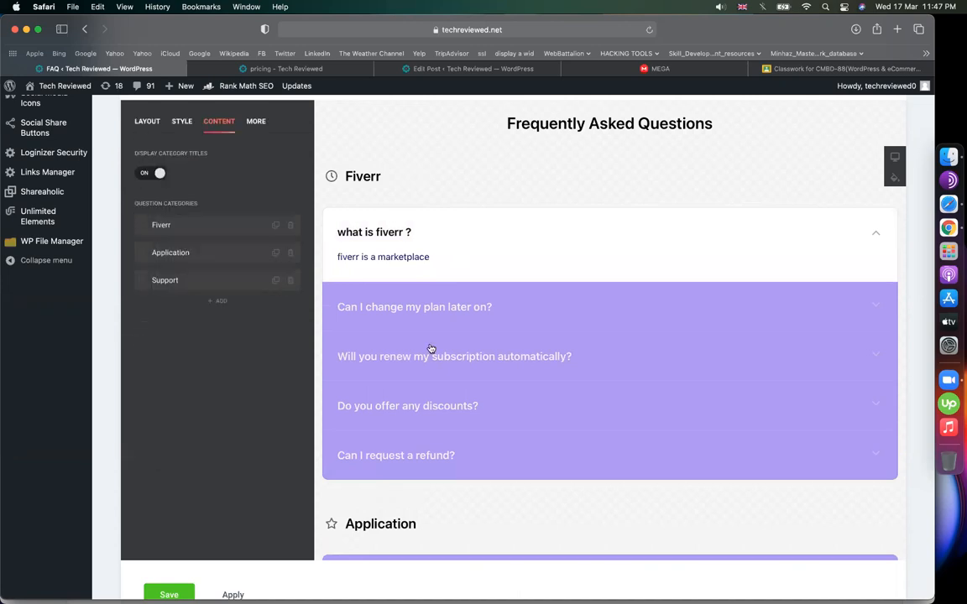
# - Rename the Application category to Upwork
pyautogui.click(442, 241)
pyautogui.scroll(-4, 446, 358)
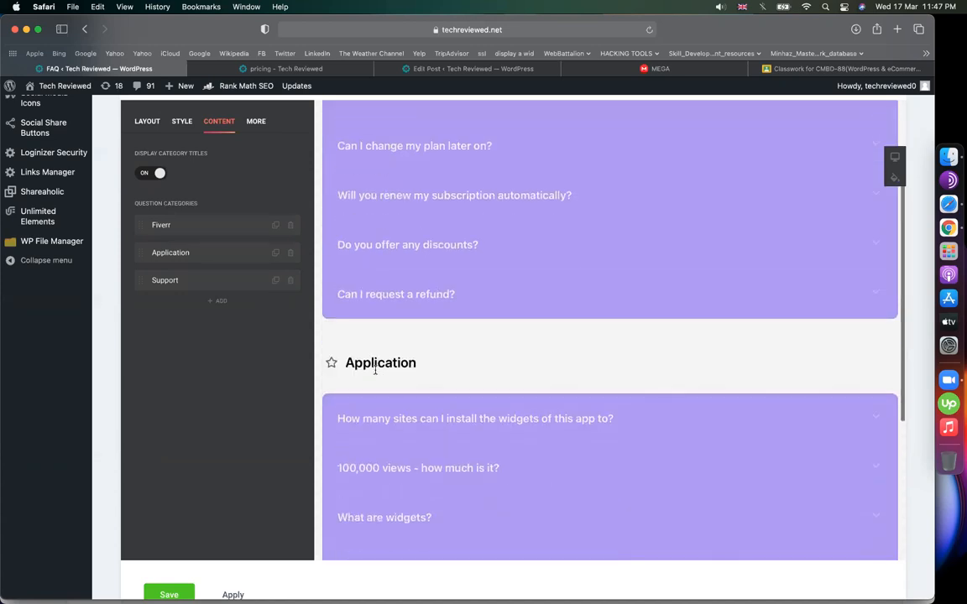
pyautogui.click(226, 251)
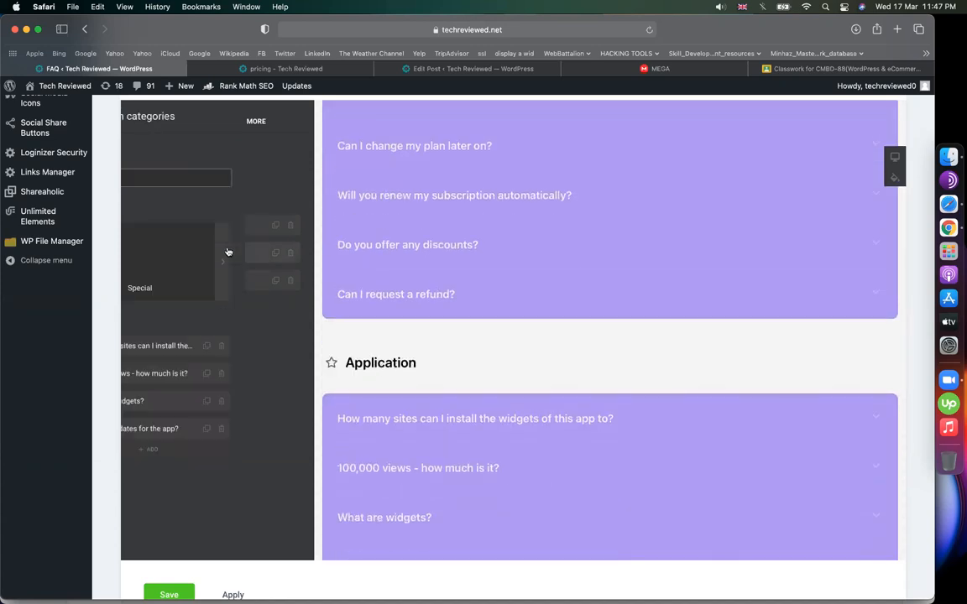
pyautogui.doubleClick(224, 177)
pyautogui.write('Upwork')
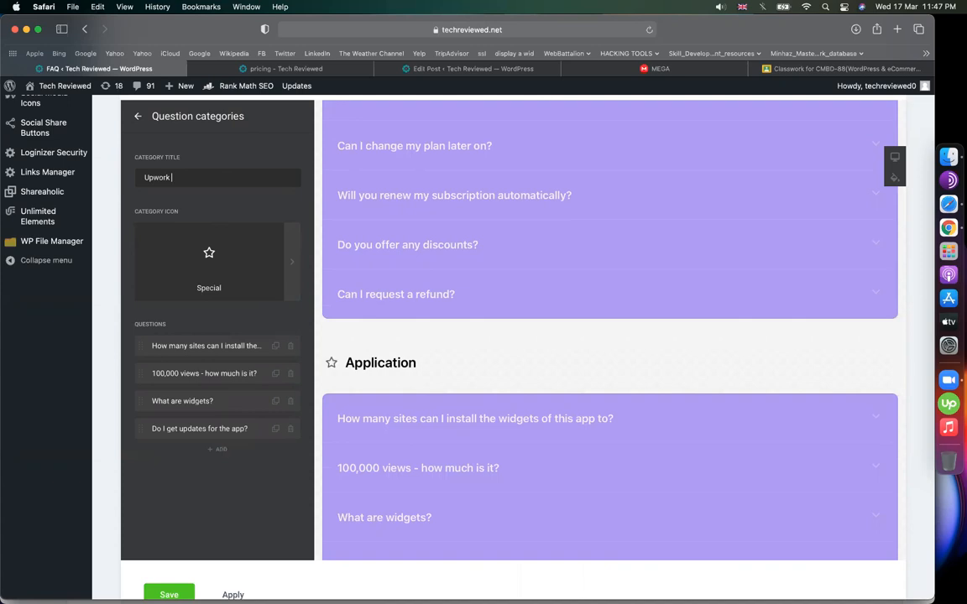
# - Change the first Upwork question to 'how to work at Upwork ?' and rewrite its answer
pyautogui.scroll(-2, 453, 285)
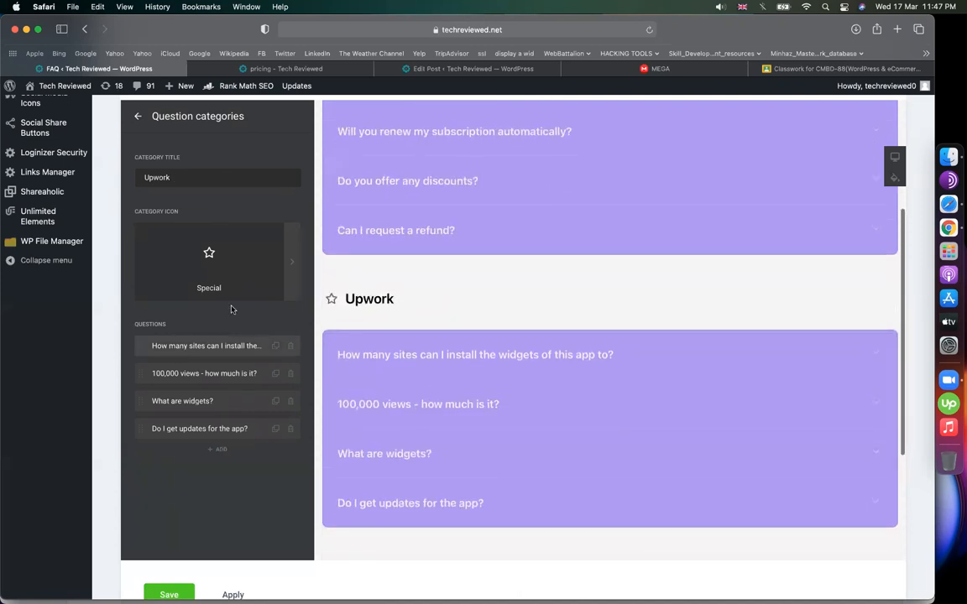
pyautogui.click(176, 354)
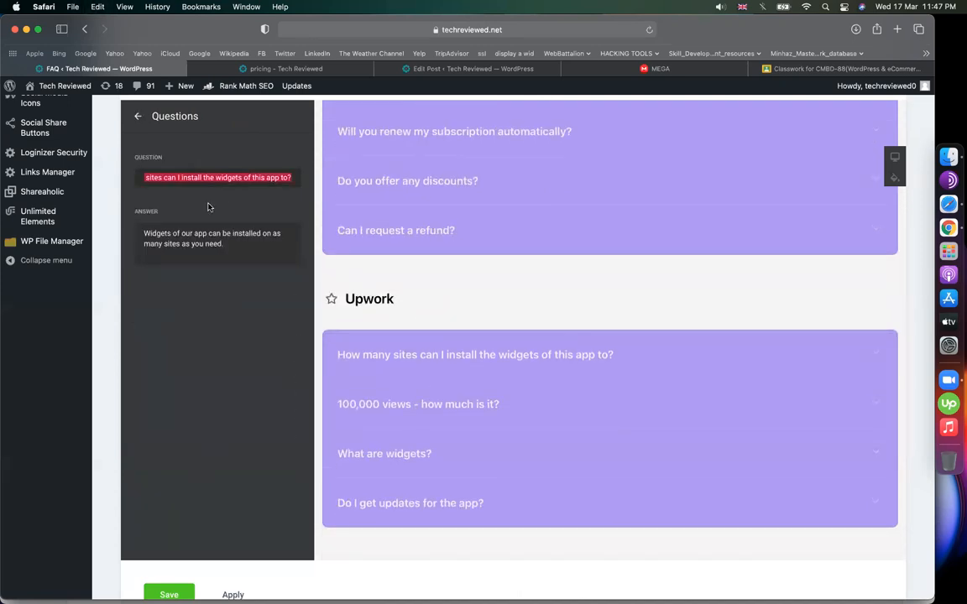
pyautogui.write('how to work ')
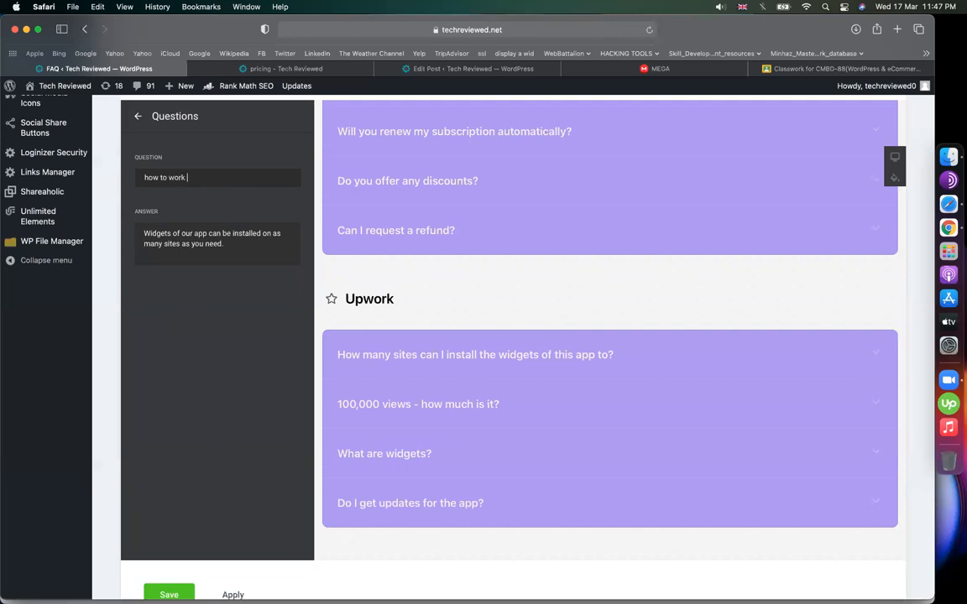
pyautogui.write('at Upwork ')
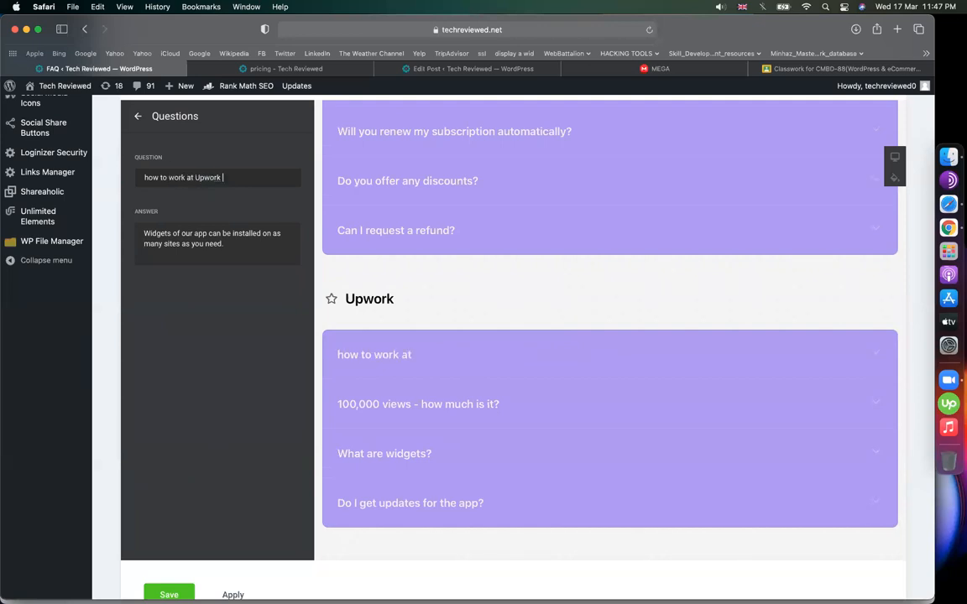
pyautogui.write('?')
pyautogui.tripleClick(190, 239)
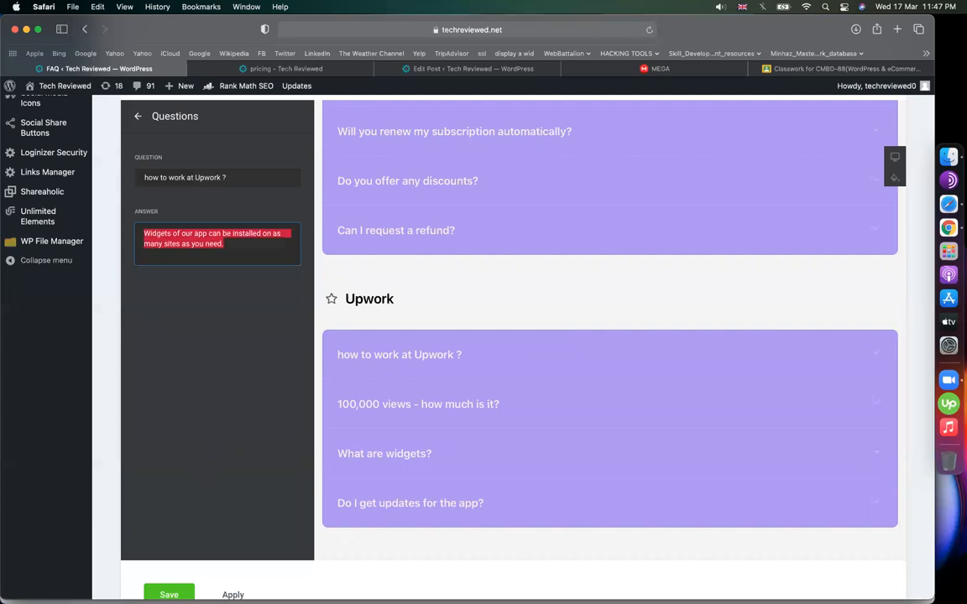
pyautogui.write('open account and start working :)')
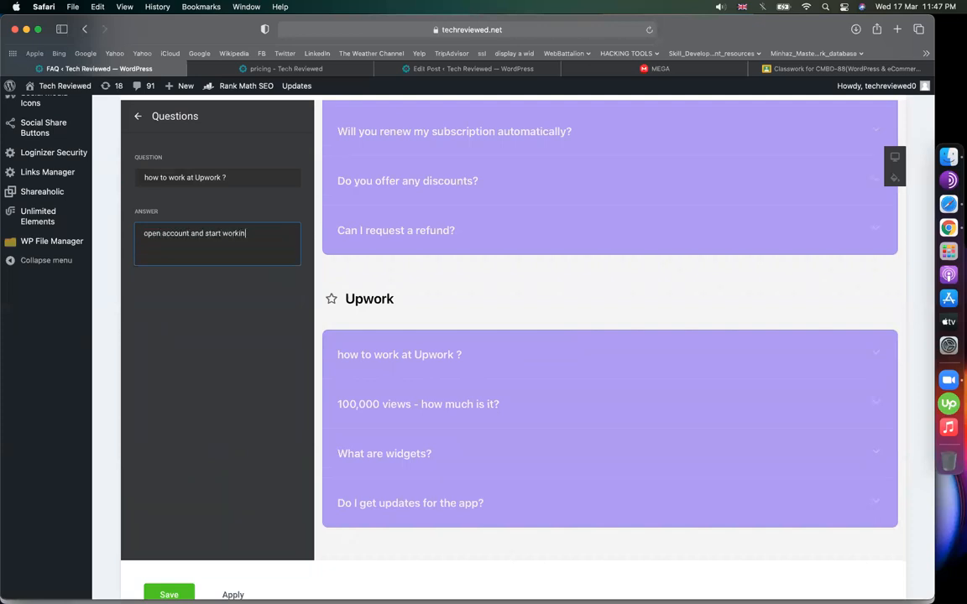
pyautogui.click(407, 356)
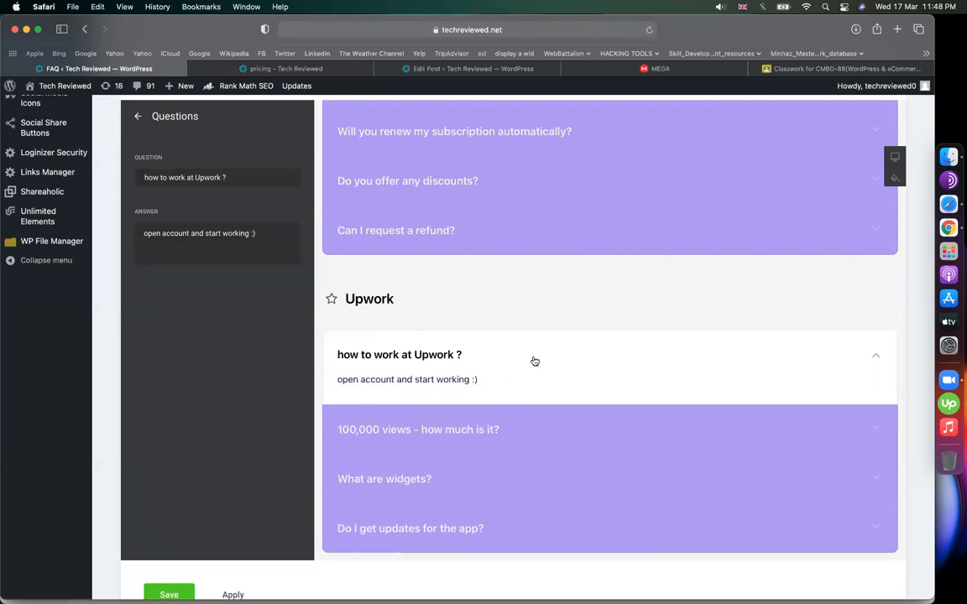
pyautogui.click(138, 116)
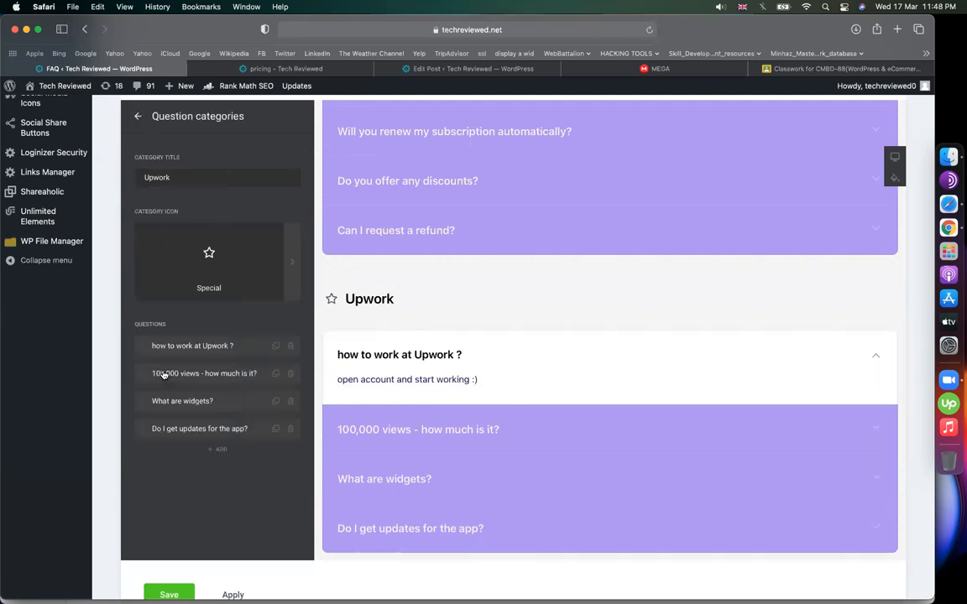
pyautogui.click(137, 117)
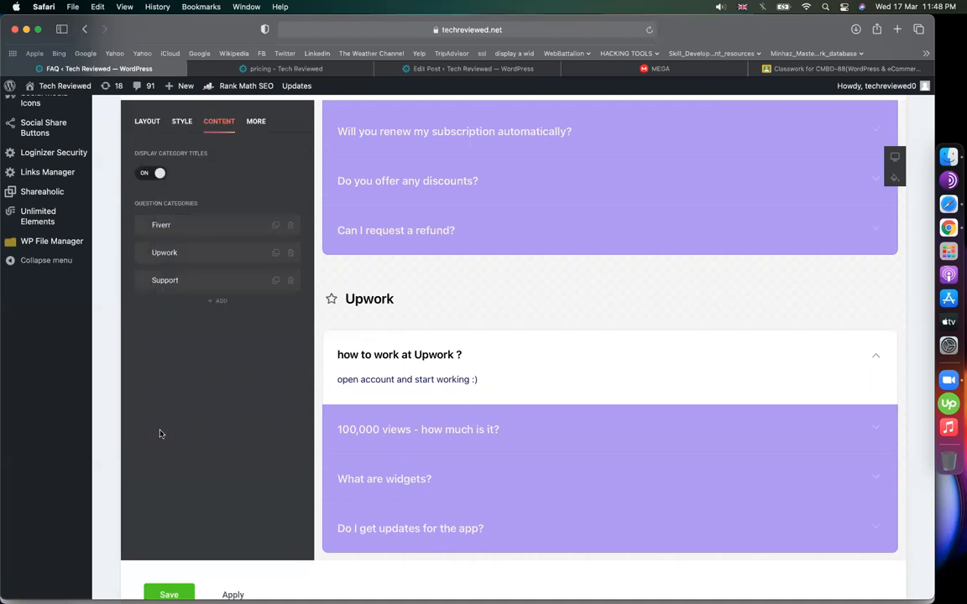
# - Rename the Support category to PPH and save the faq widget
pyautogui.click(217, 279)
pyautogui.press('super+a')
pyautogui.write('PPH')
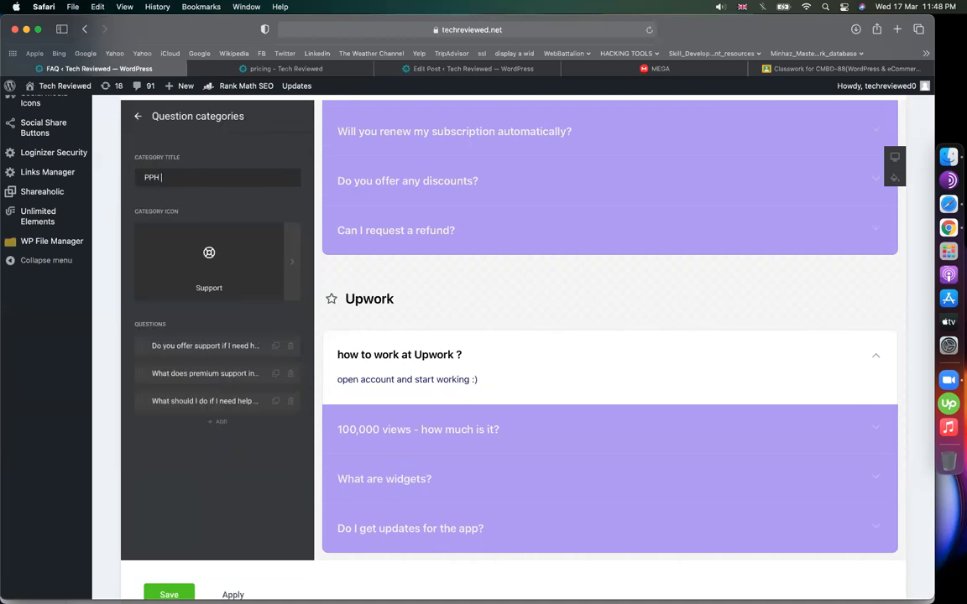
pyautogui.click(126, 106)
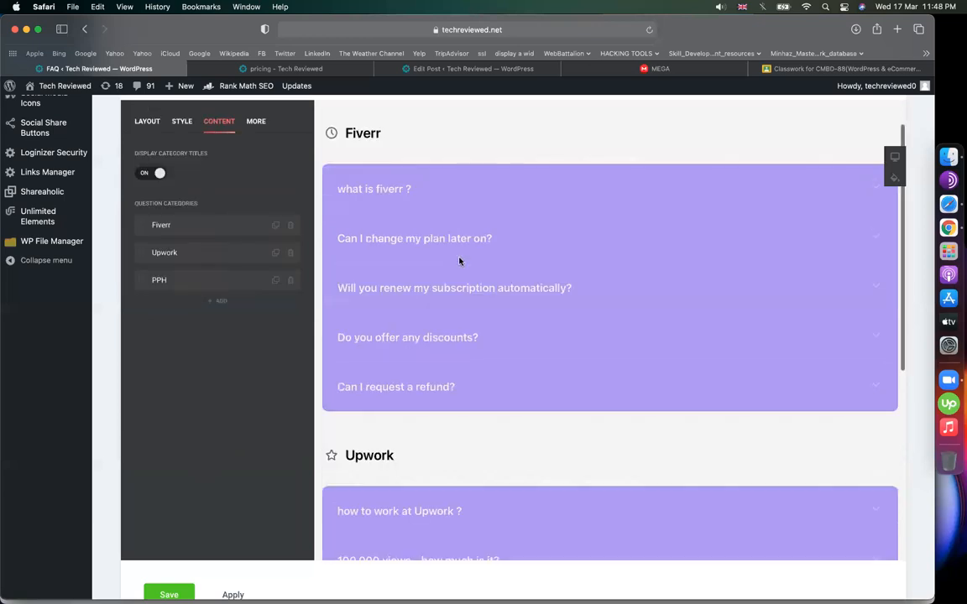
pyautogui.scroll(-5, 459, 261)
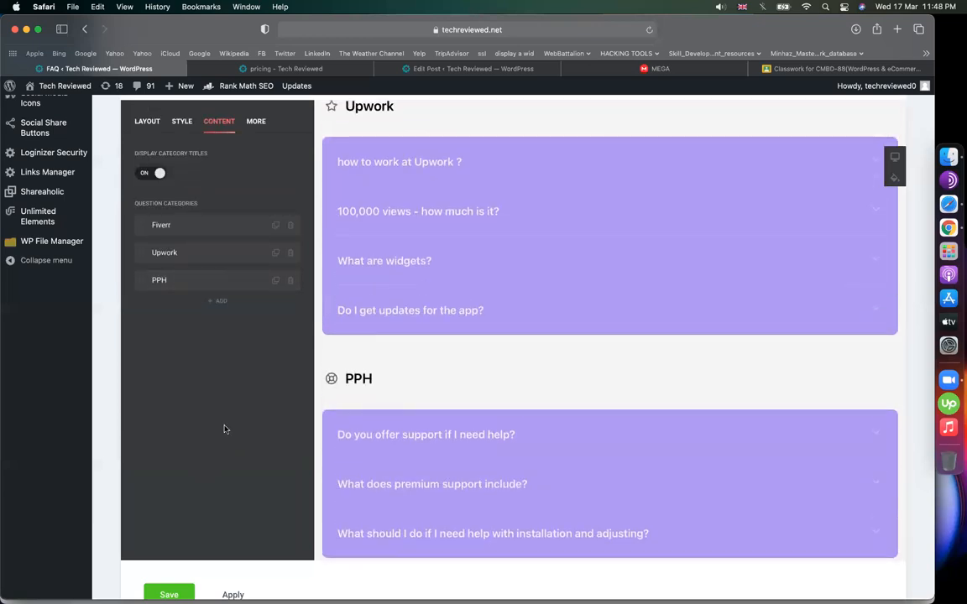
pyautogui.scroll(-2, 224, 429)
pyautogui.click(187, 523)
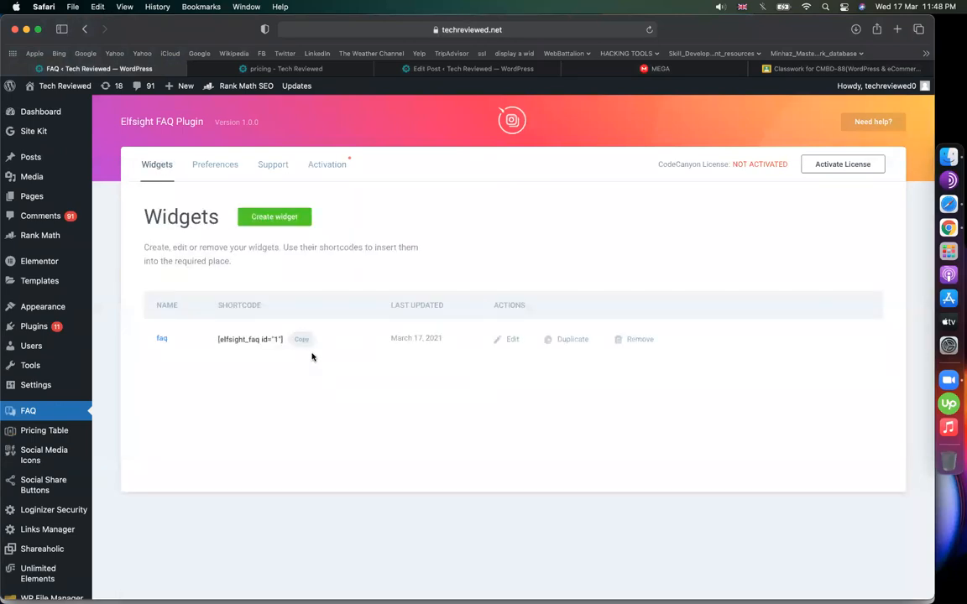
# - Replace the pricing page content with the [elfsight_faq id="1"] shortcode, retitle it faq, and update
pyautogui.click(295, 69)
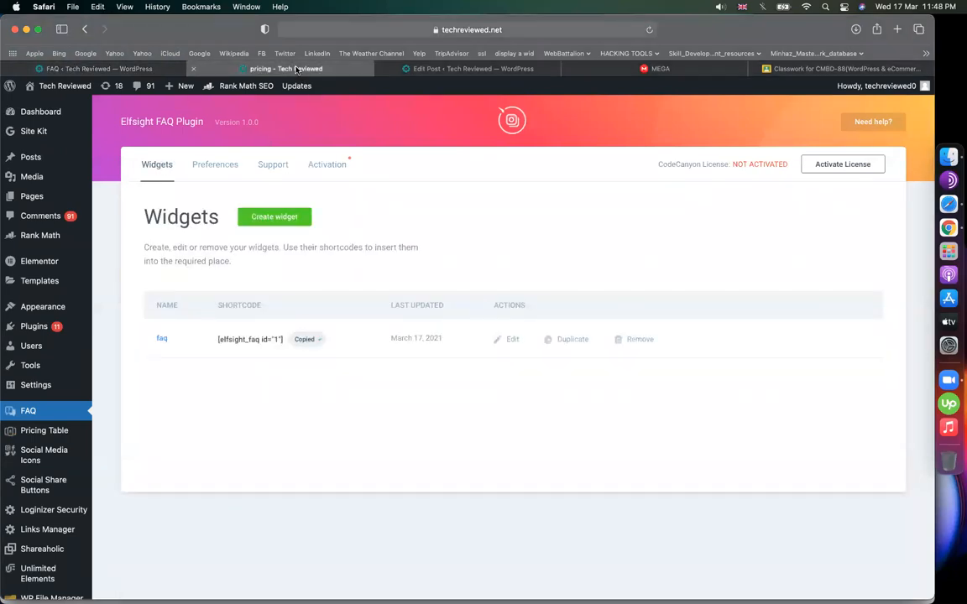
pyautogui.click(300, 86)
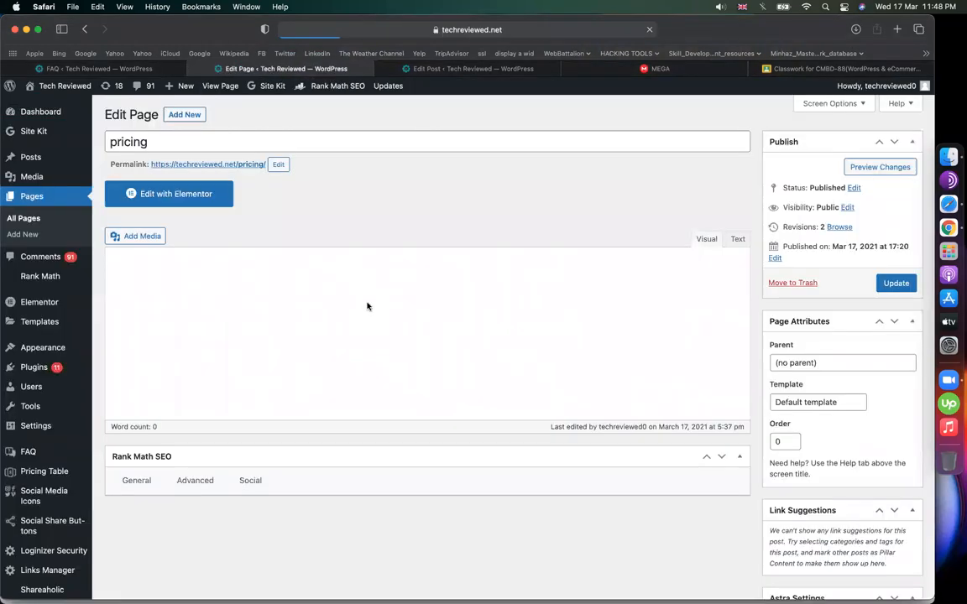
pyautogui.click(252, 408)
pyautogui.press('super+a')
pyautogui.write('[elfsight_faq id="1"]')
pyautogui.doubleClick(130, 142)
pyautogui.write('fac')
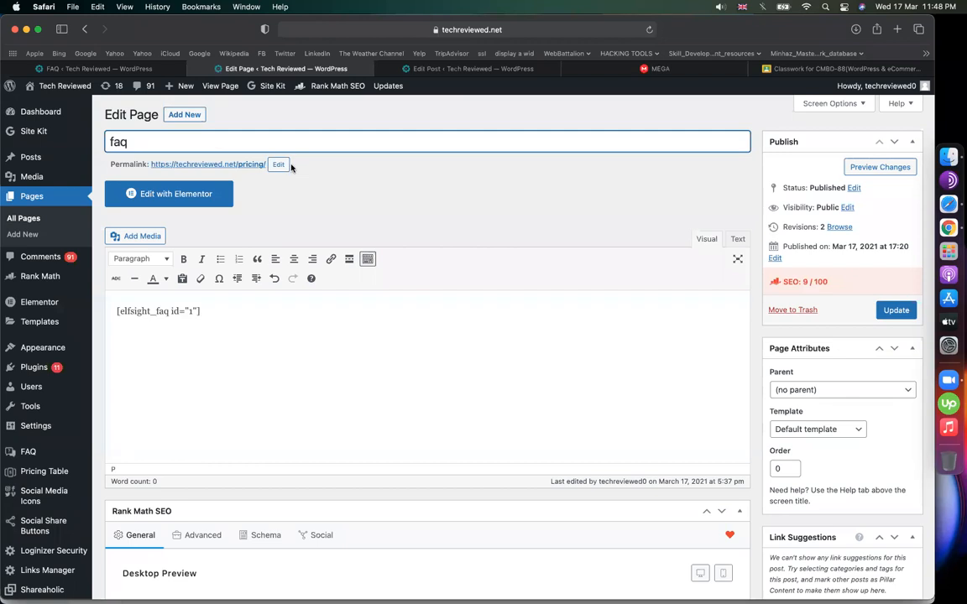
pyautogui.press('Return')
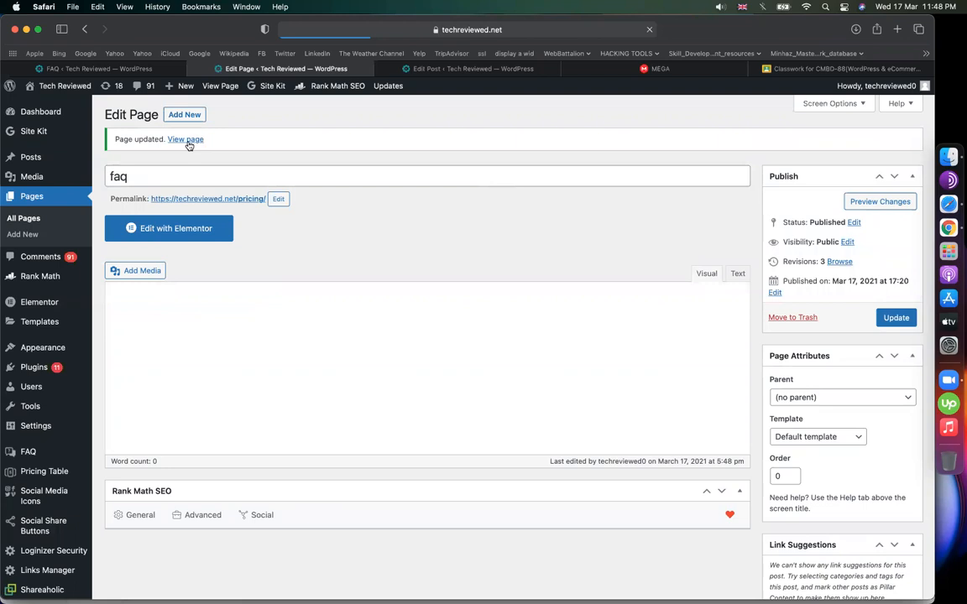
# - Set the page's permalink slug to faq
pyautogui.click(277, 199)
pyautogui.write('pay')
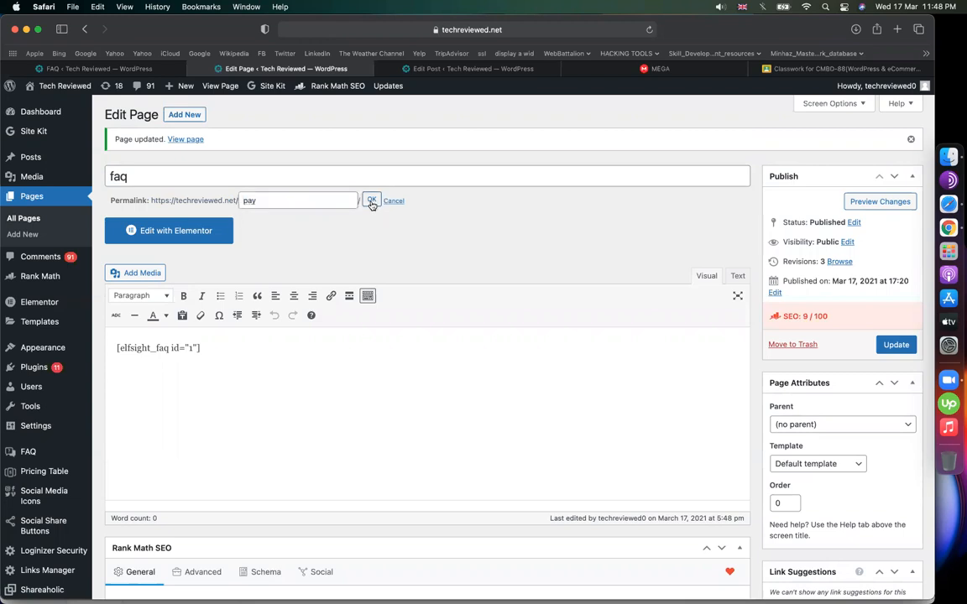
pyautogui.click(371, 201)
pyautogui.click(270, 201)
pyautogui.write('fa')
pyautogui.click(371, 199)
# - Open the published faq page and scroll through its purple Fiverr accordion
pyautogui.click(185, 140)
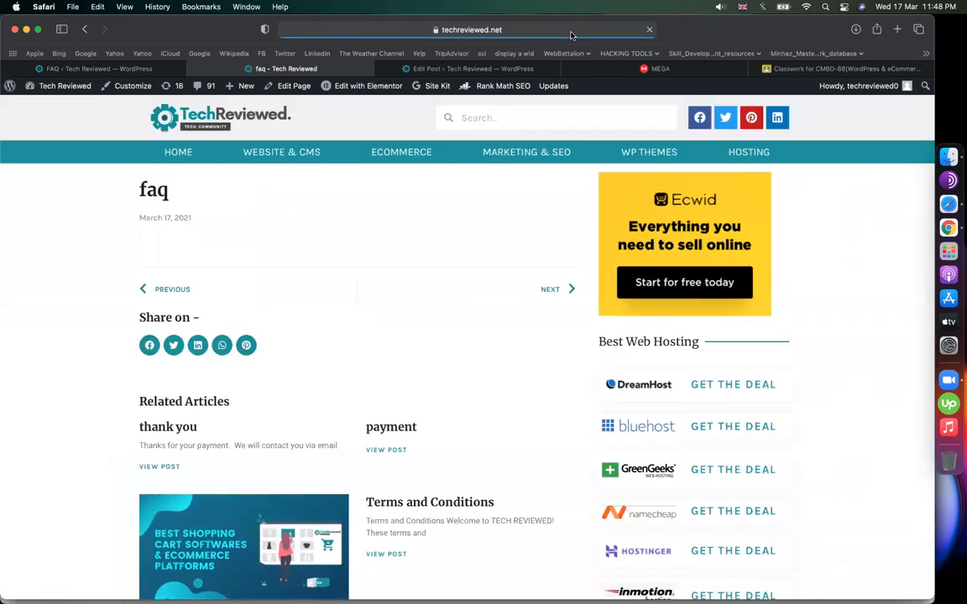
pyautogui.scroll(-3, 115, 396)
pyautogui.scroll(2, 114, 394)
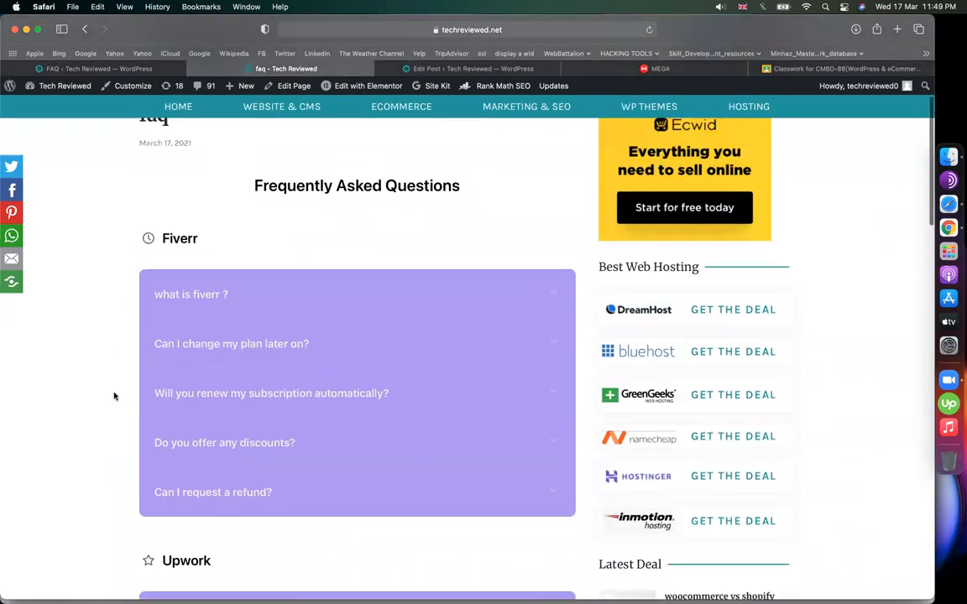
pyautogui.scroll(-5, 313, 389)
pyautogui.scroll(-5, 313, 389)
pyautogui.scroll(6, 313, 389)
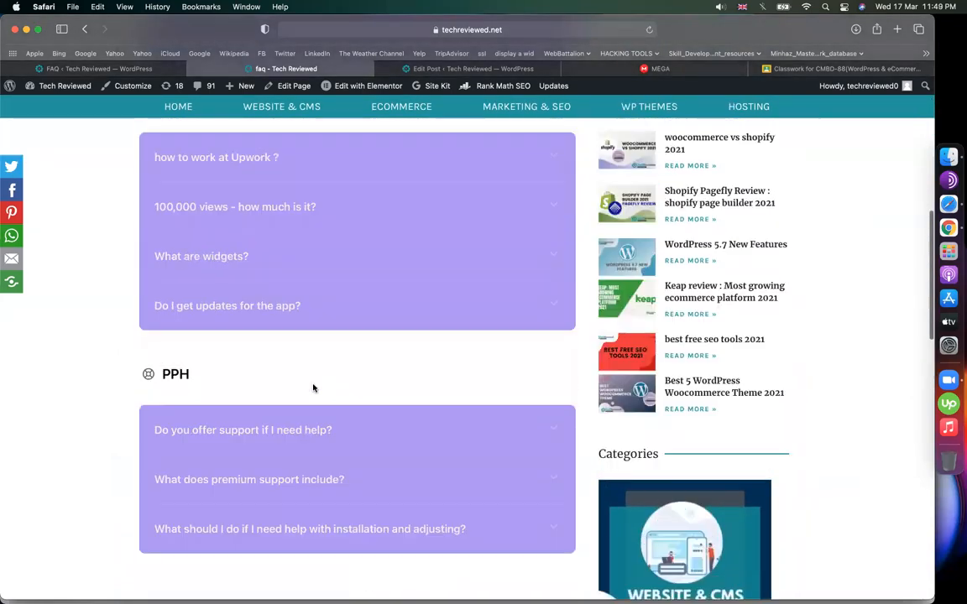
pyautogui.scroll(4, 212, 384)
pyautogui.scroll(-1, 211, 369)
# - Expand the FAQ answers: what is fiverr?, discounts, widgets, premium support, help and subscription renewal
pyautogui.click(229, 306)
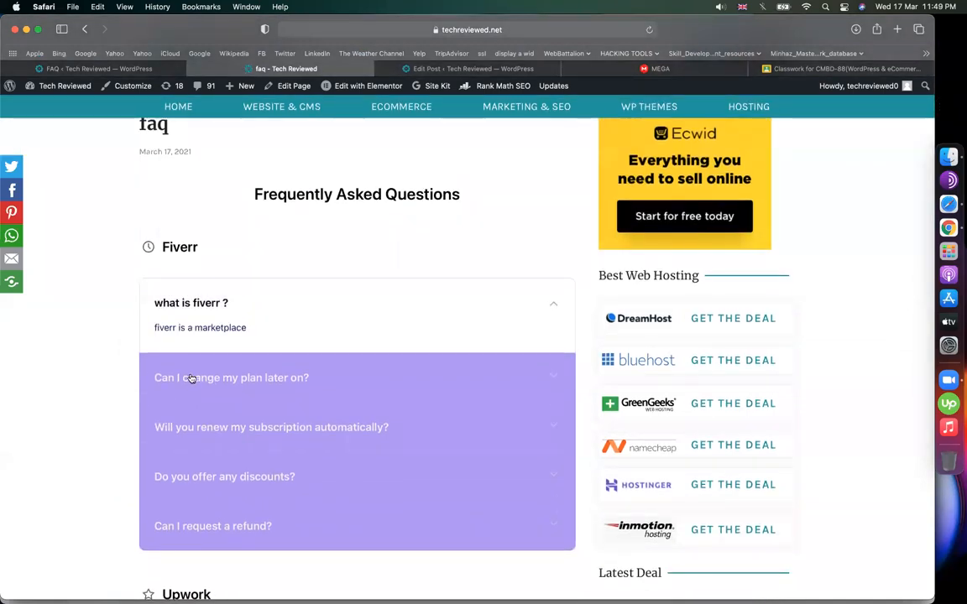
pyautogui.scroll(-2, 251, 457)
pyautogui.click(243, 399)
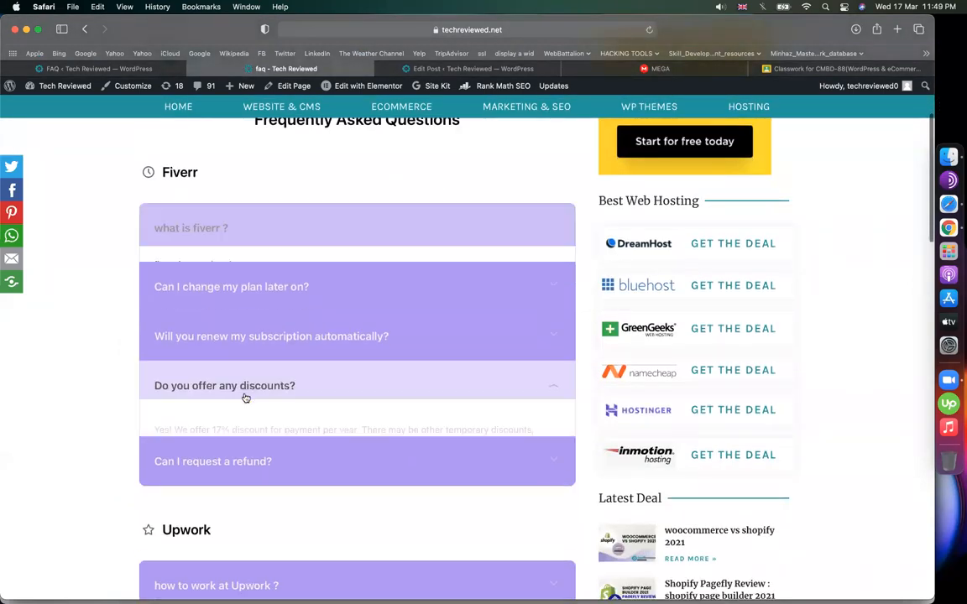
pyautogui.scroll(-3, 246, 398)
pyautogui.scroll(-5, 246, 398)
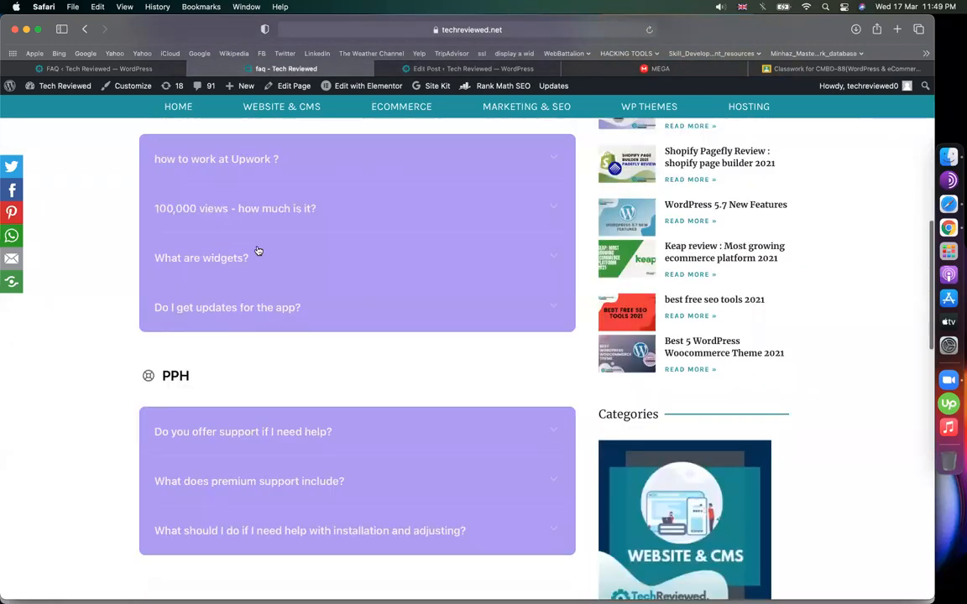
pyautogui.click(257, 253)
pyautogui.scroll(-4, 267, 339)
pyautogui.click(282, 337)
pyautogui.scroll(-2, 287, 314)
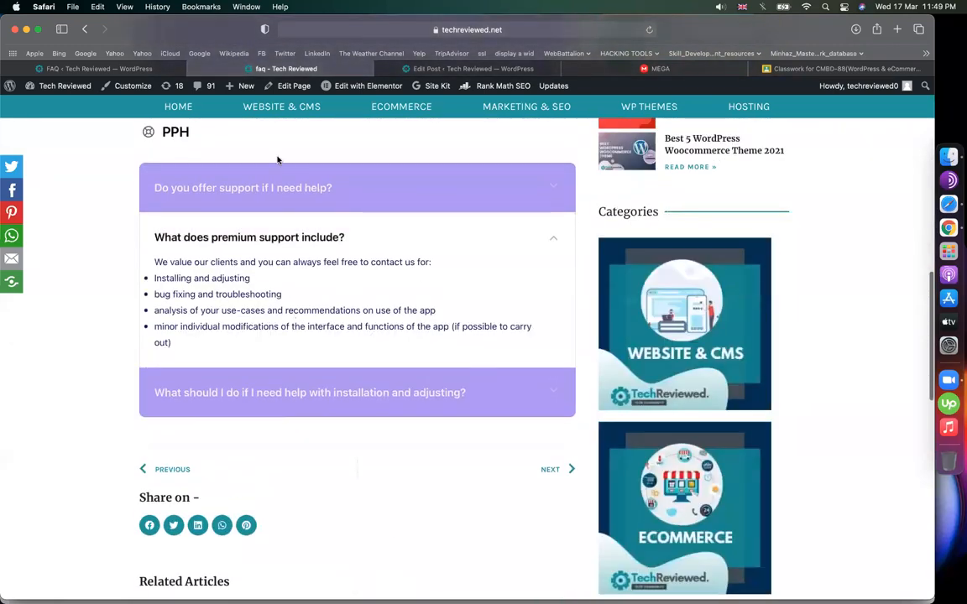
pyautogui.click(263, 211)
pyautogui.scroll(15, 260, 352)
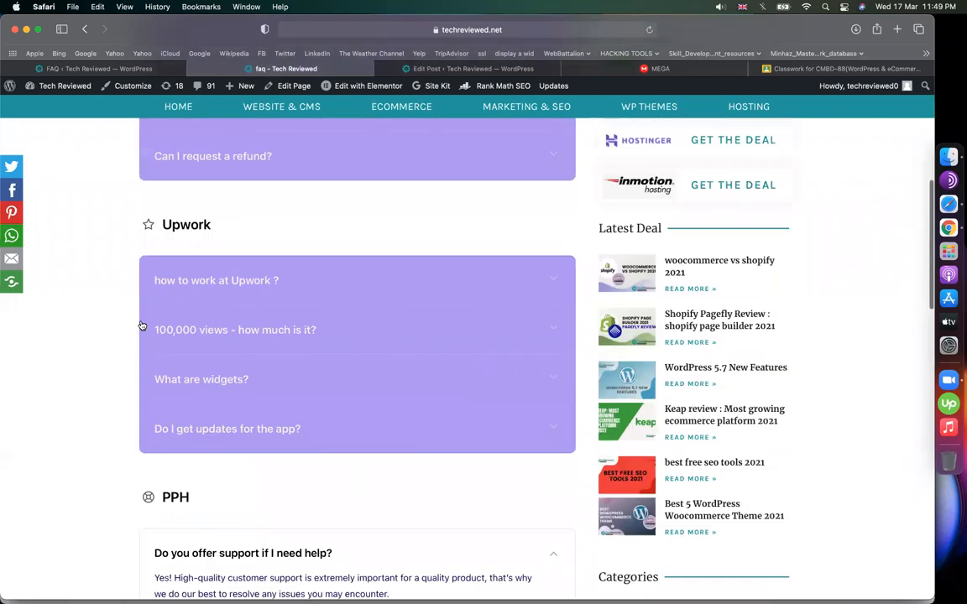
pyautogui.doubleClick(259, 364)
pyautogui.scroll(-3, 261, 361)
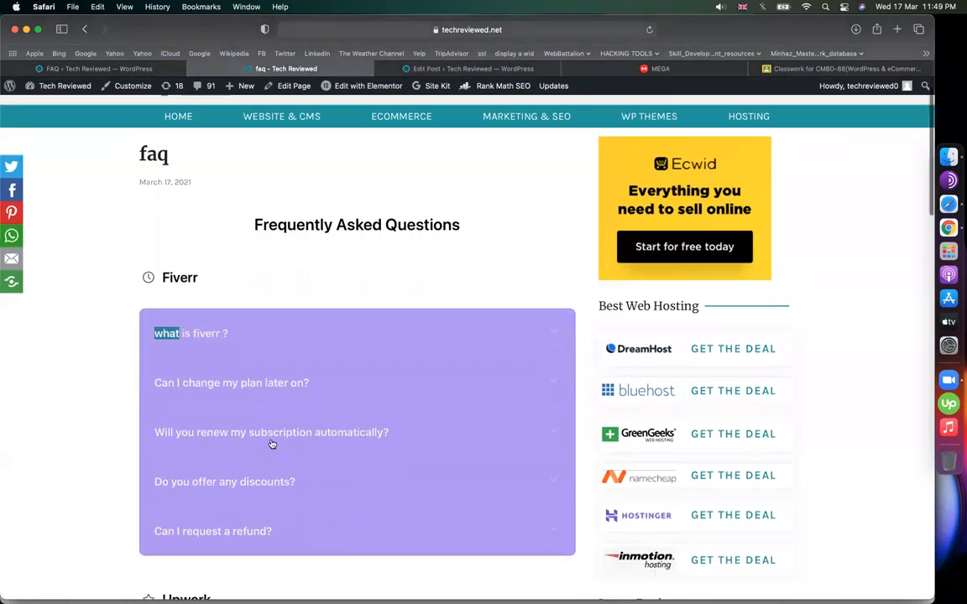
pyautogui.click(263, 353)
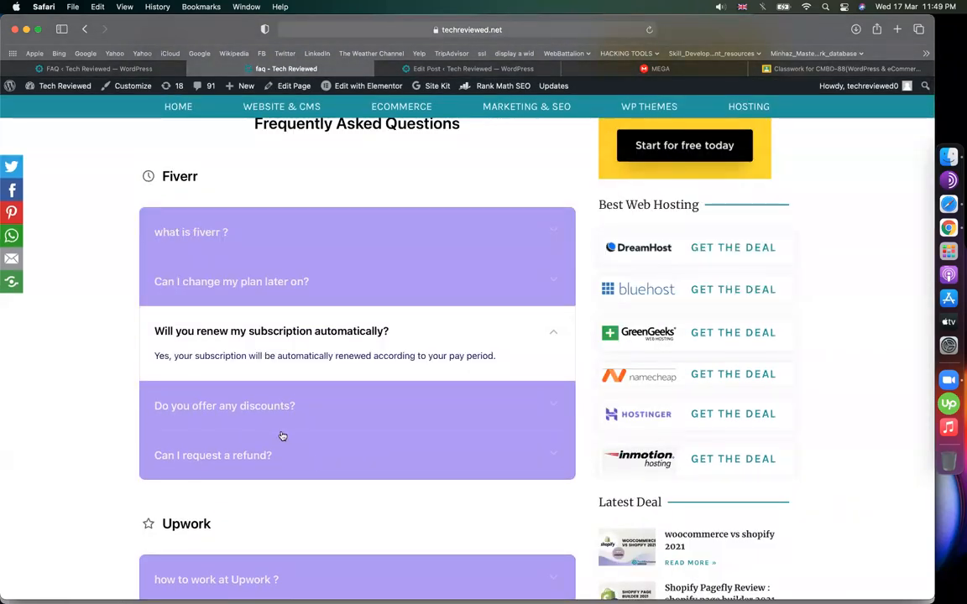
pyautogui.click(252, 390)
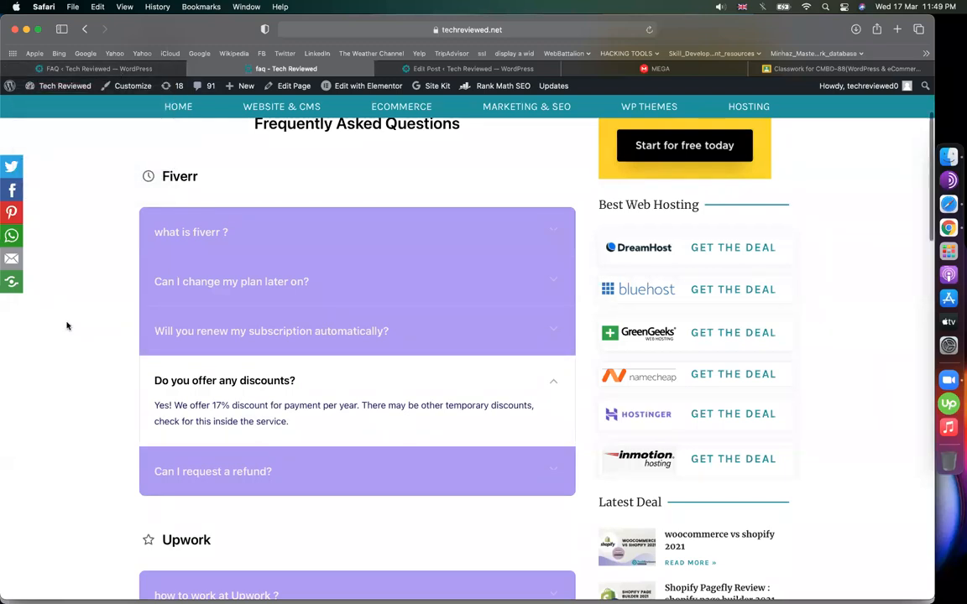
pyautogui.scroll(-5, 67, 326)
pyautogui.scroll(7, 67, 326)
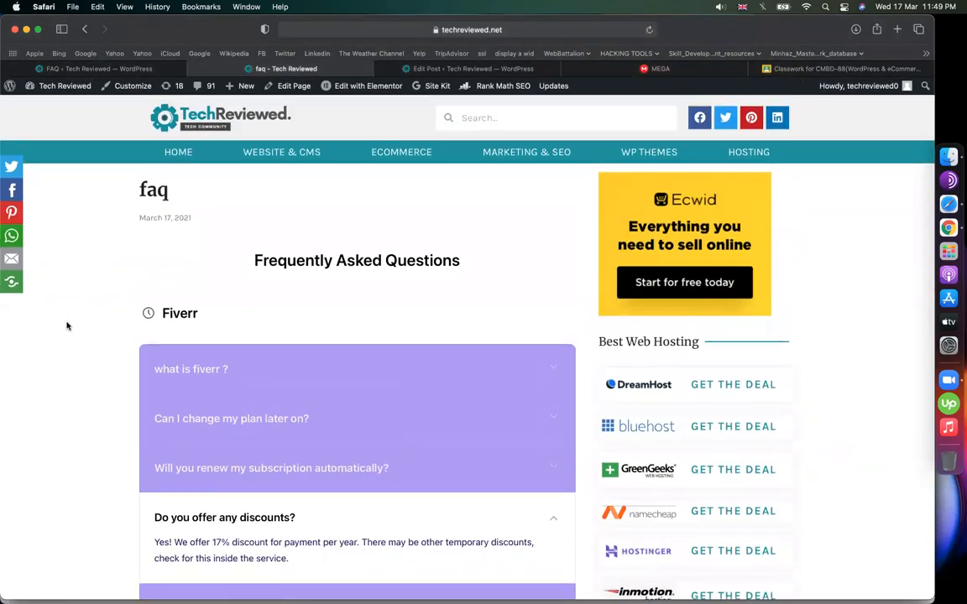
# - Go to the Tech Reviewed home page and look over its newsletter and Latest Posts sections
pyautogui.click(182, 161)
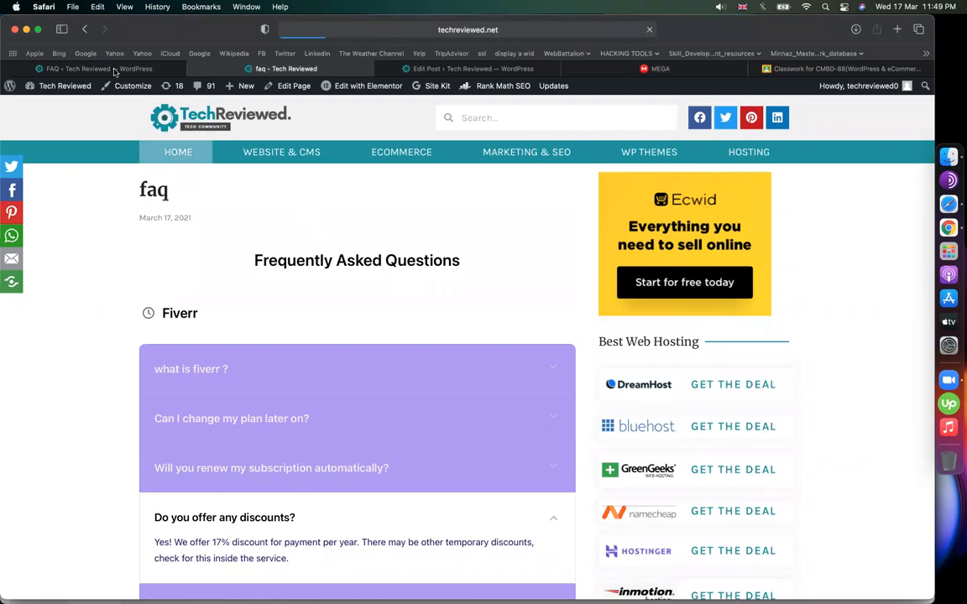
pyautogui.scroll(-5, 352, 284)
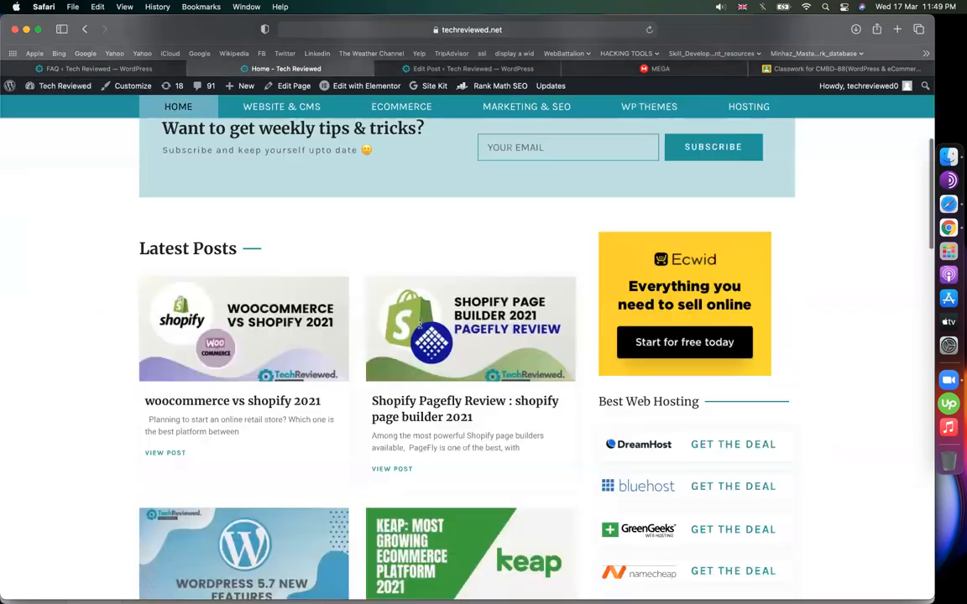
pyautogui.scroll(-5, 419, 324)
pyautogui.scroll(10, 419, 324)
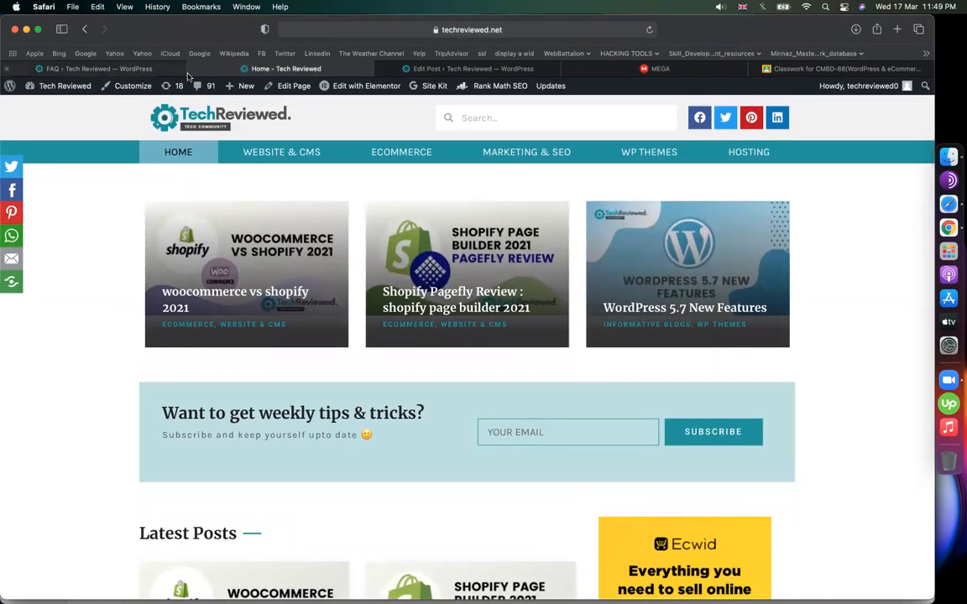
# - Open the faq widget from the FAQ plugin's widget list for editing
pyautogui.click(155, 68)
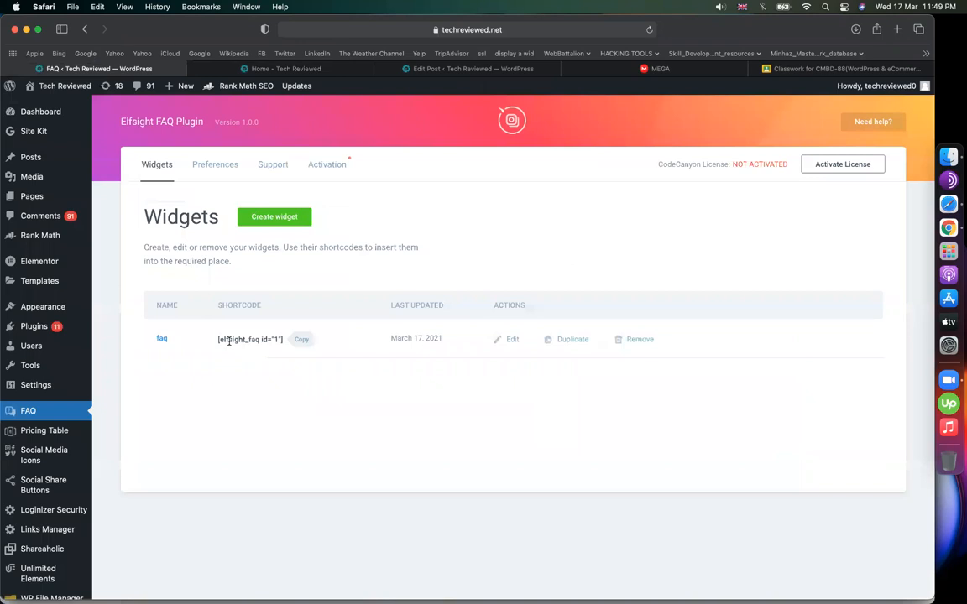
pyautogui.click(514, 340)
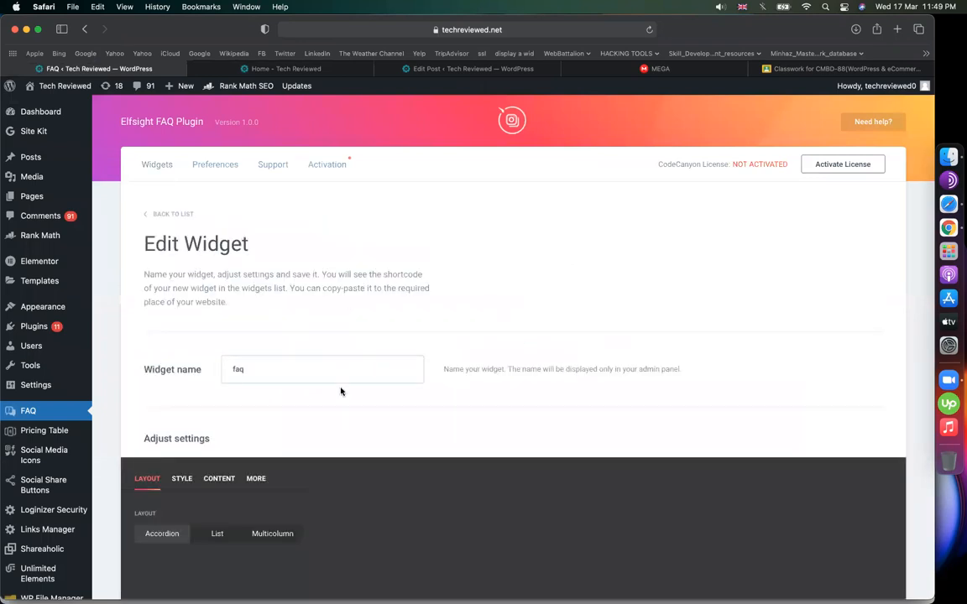
pyautogui.scroll(-5, 341, 391)
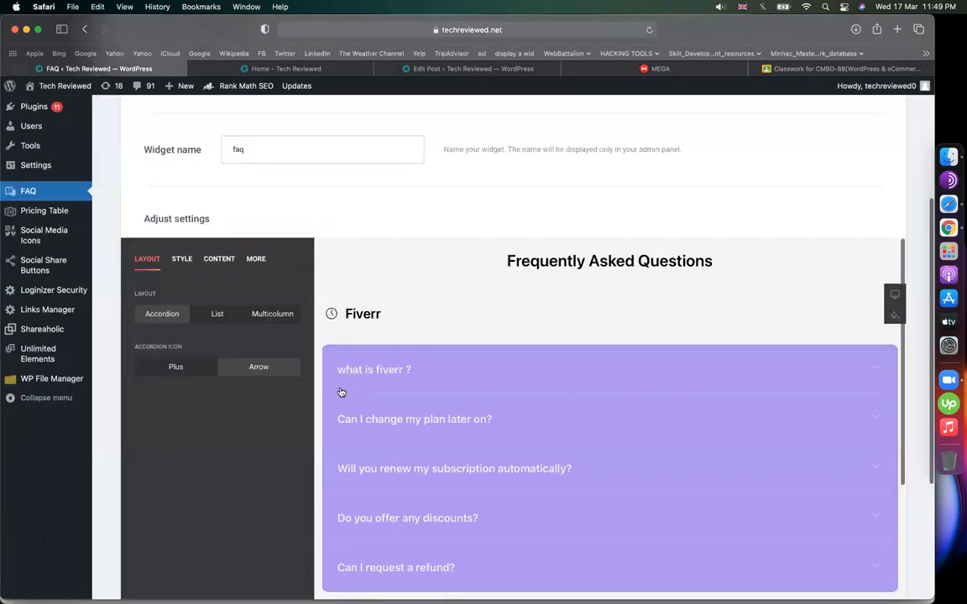
# - Clear the 'Frequently Asked Questions' widget title, then return to the live homepage
pyautogui.tripleClick(744, 267)
pyautogui.click(256, 259)
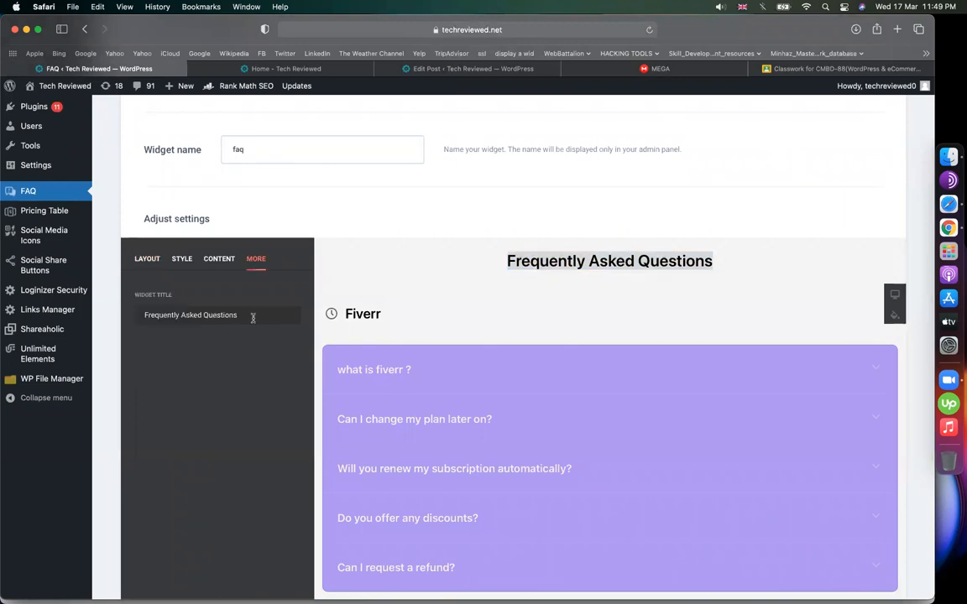
pyautogui.moveTo(253, 318); pyautogui.dragTo(112, 317)
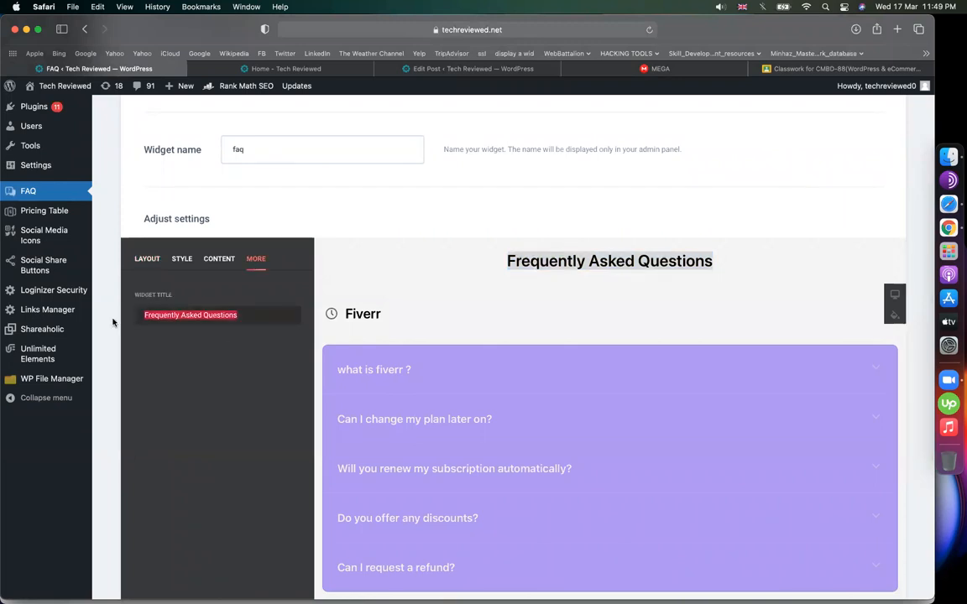
pyautogui.write('Co')
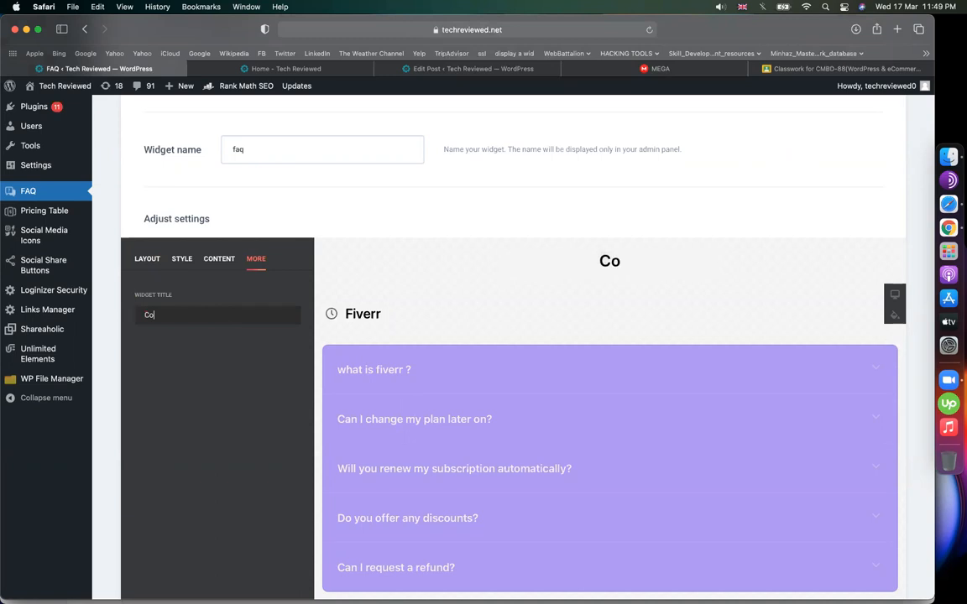
pyautogui.press('BackSpace')
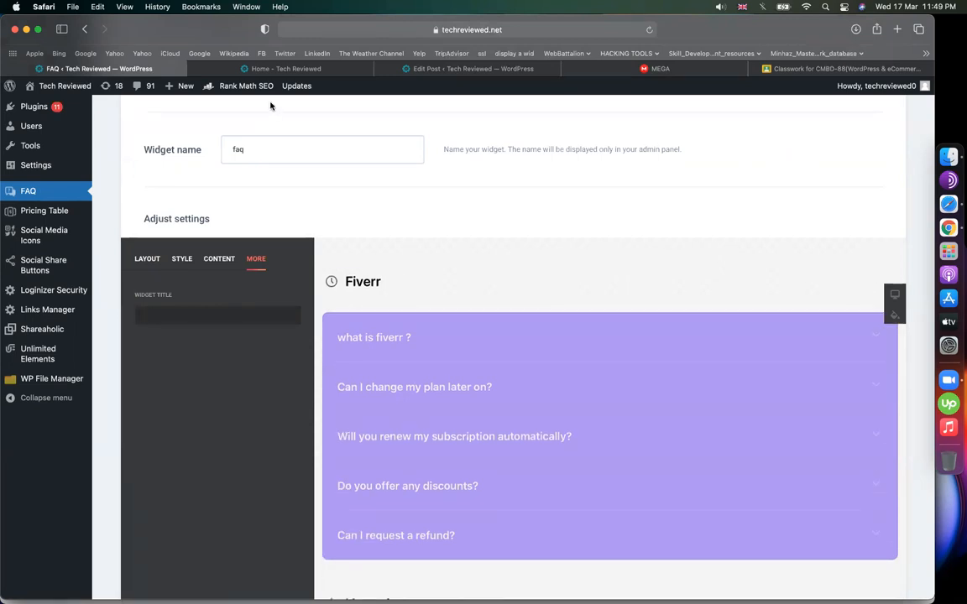
pyautogui.click(251, 69)
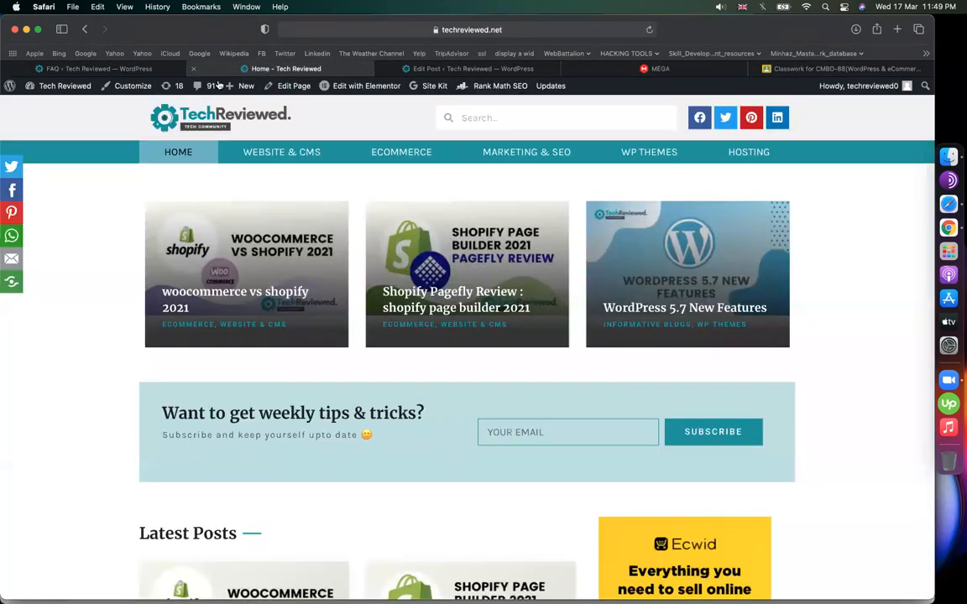
# - Return to the Home - Tech Reviewed page and open it with Edit with Elementor
pyautogui.click(126, 69)
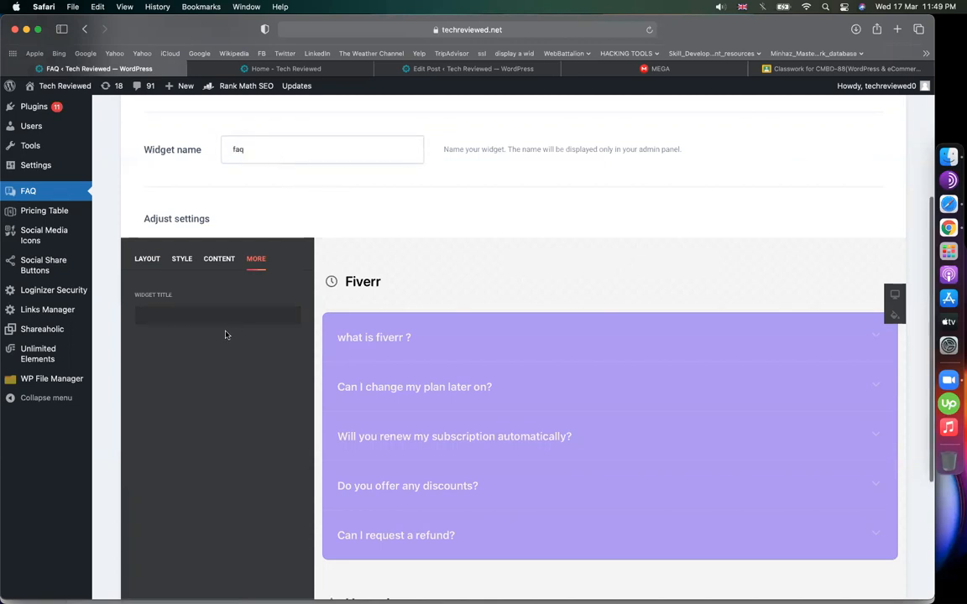
pyautogui.scroll(2, 286, 210)
pyautogui.click(293, 69)
pyautogui.scroll(-5, 346, 293)
pyautogui.scroll(5, 346, 294)
pyautogui.scroll(-1, 345, 293)
pyautogui.scroll(1, 346, 293)
pyautogui.click(338, 89)
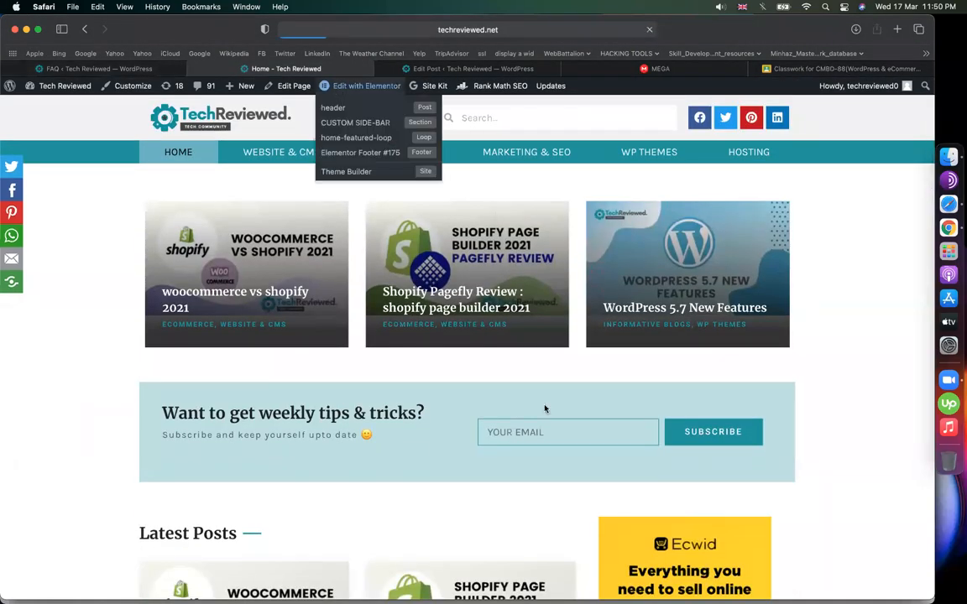
pyautogui.scroll(-10, 545, 407)
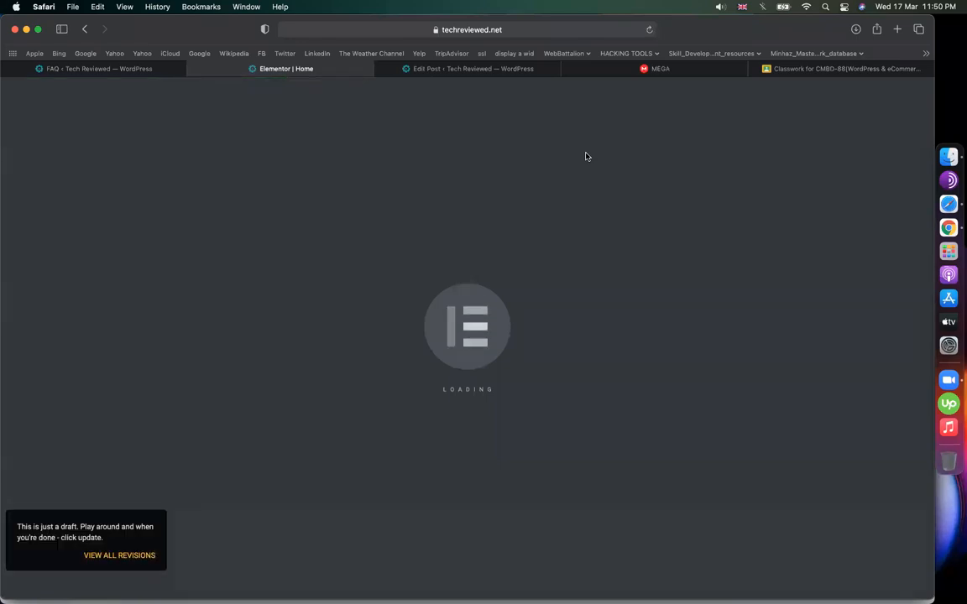
# - Search widgets for 'sho' and drop a Shortcode widget below the Avantlink post
pyautogui.scroll(-3, 390, 252)
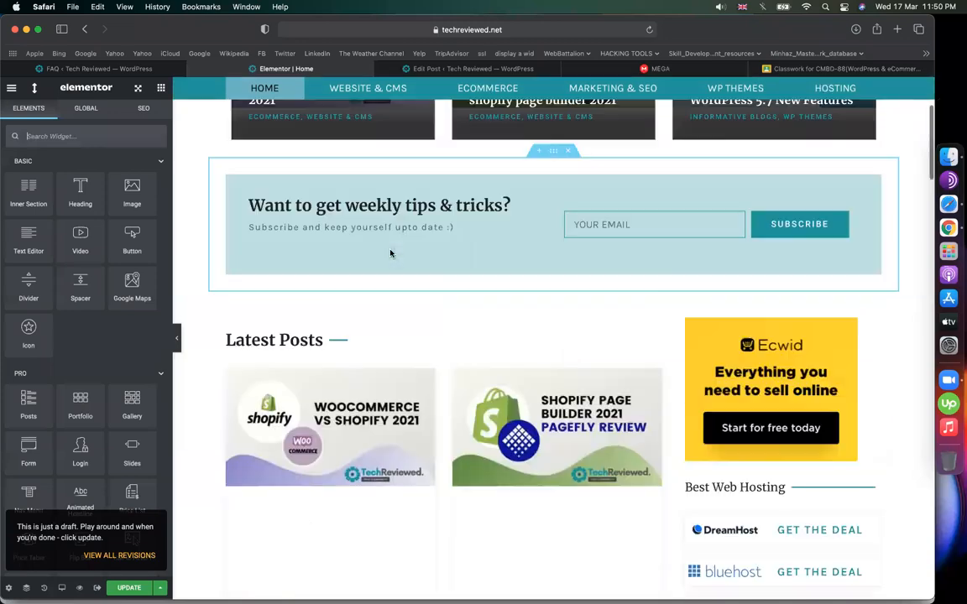
pyautogui.scroll(3, 461, 371)
pyautogui.scroll(-8, 461, 371)
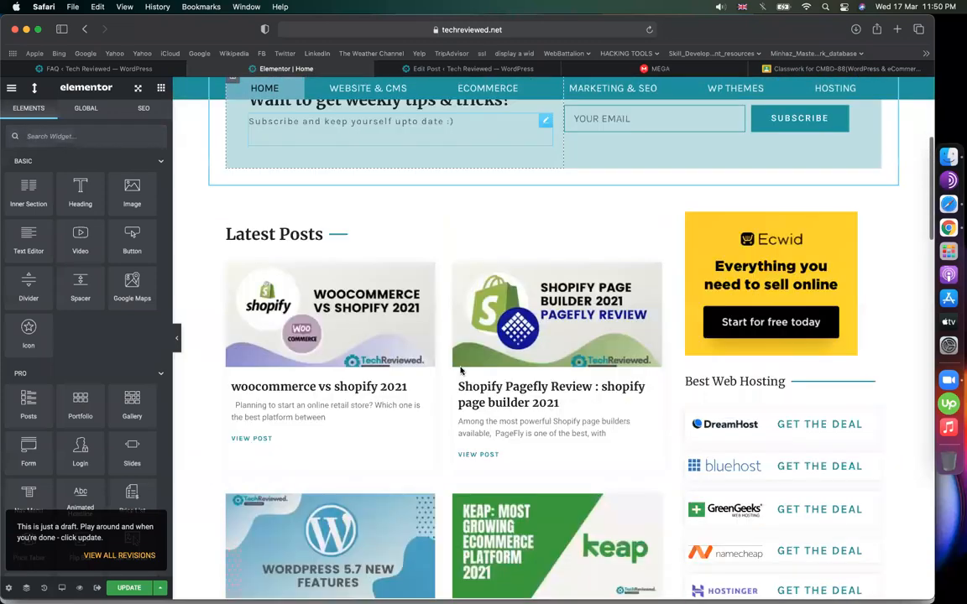
pyautogui.scroll(-6, 460, 371)
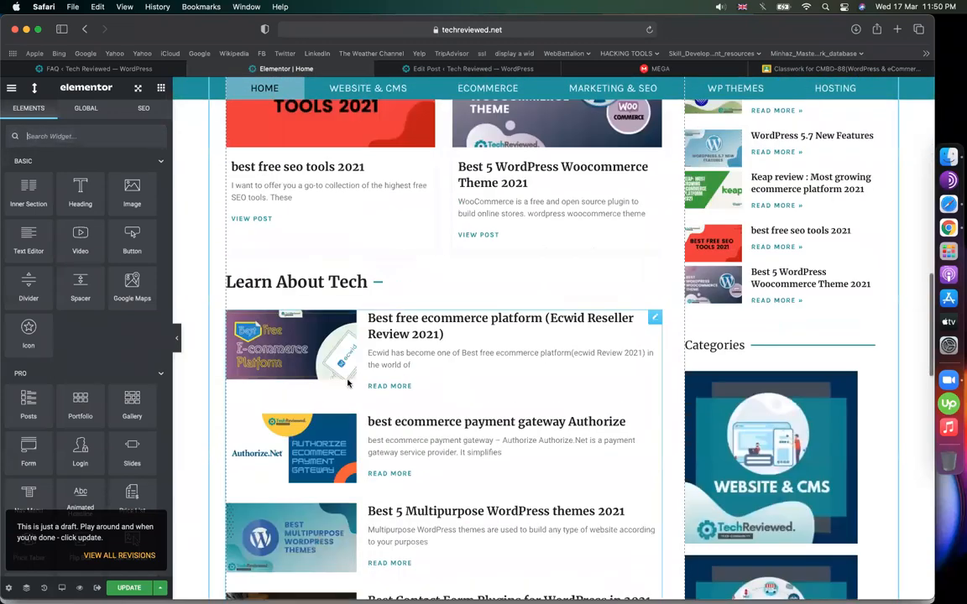
pyautogui.scroll(2, 344, 403)
pyautogui.scroll(-10, 341, 395)
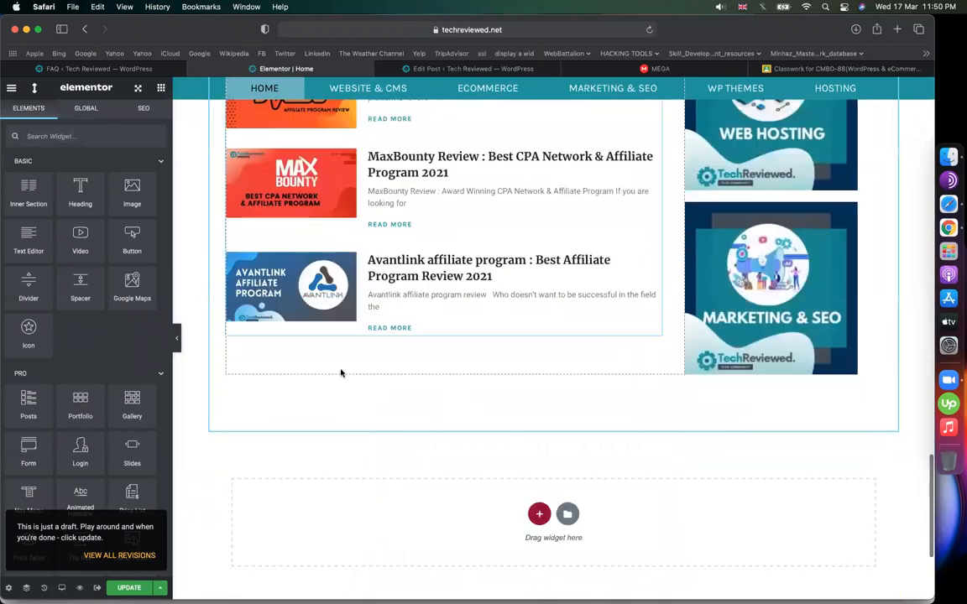
pyautogui.scroll(-3, 386, 390)
pyautogui.scroll(2, 442, 410)
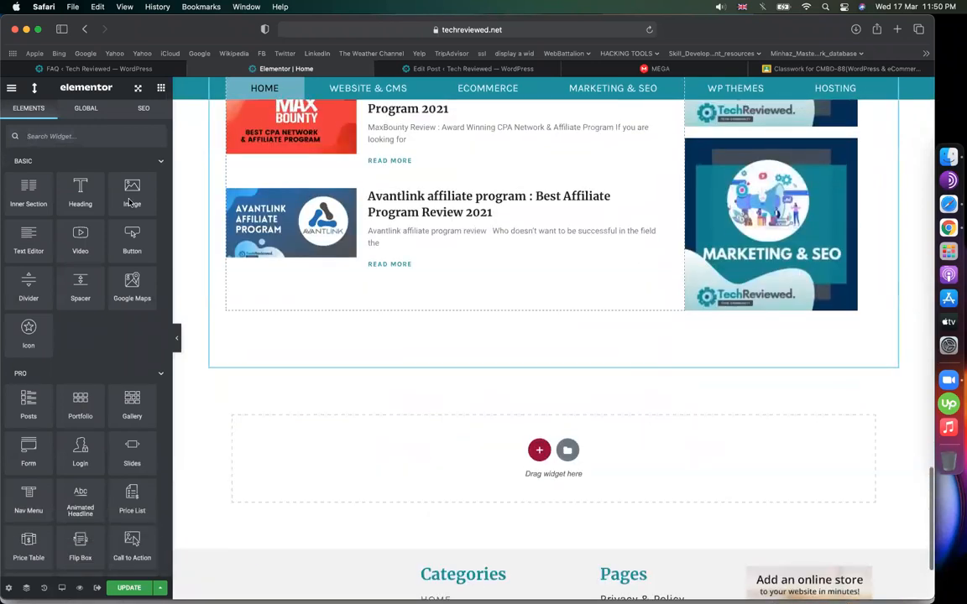
pyautogui.click(66, 134)
pyautogui.write('sho')
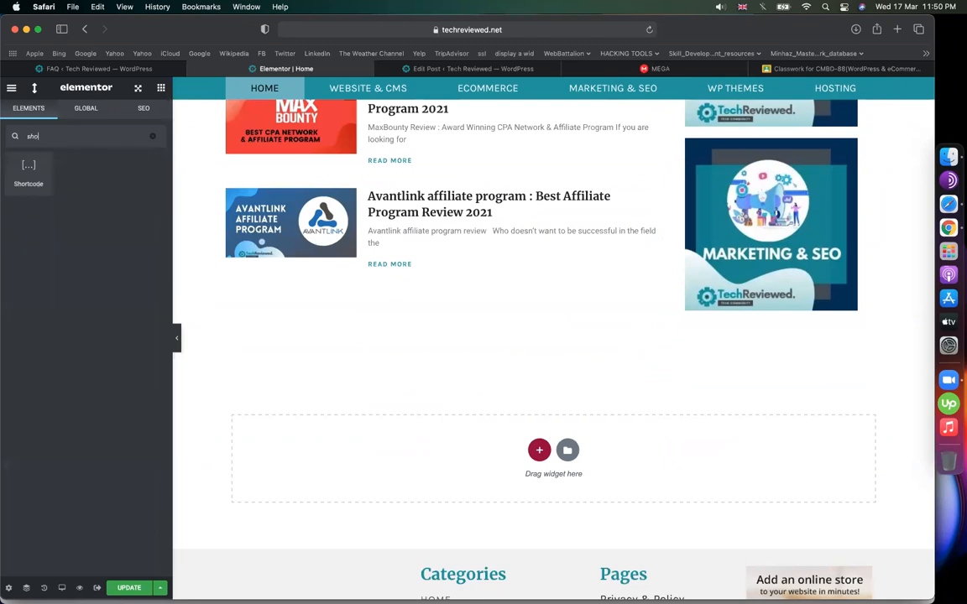
pyautogui.moveTo(342, 303); pyautogui.dragTo(357, 252)
# - Paste [elfsight_faq id="1"] into the shortcode, apply it and update the page
pyautogui.click(134, 222)
pyautogui.write('[elfsight_faq id="1"]')
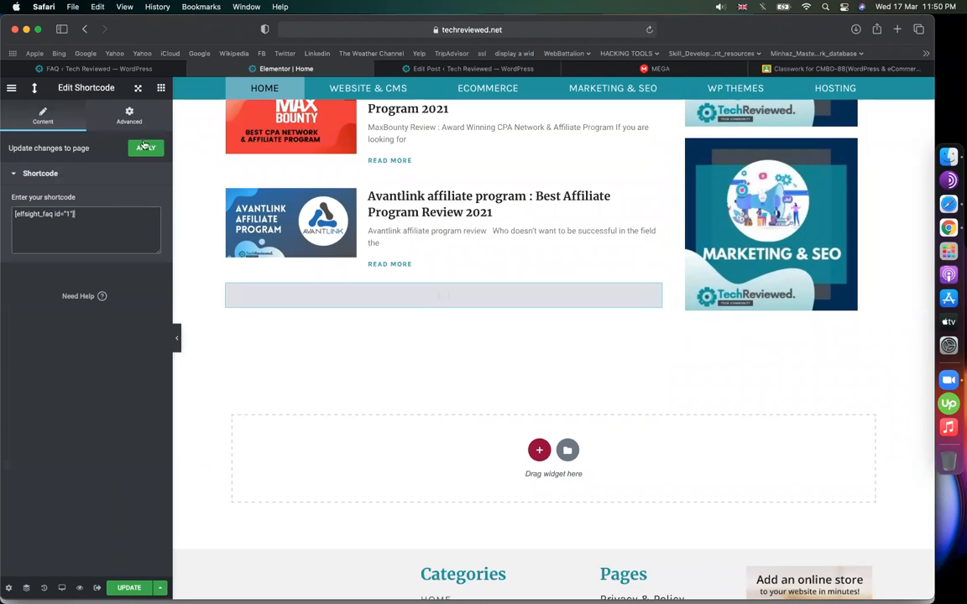
pyautogui.click(144, 147)
pyautogui.click(130, 588)
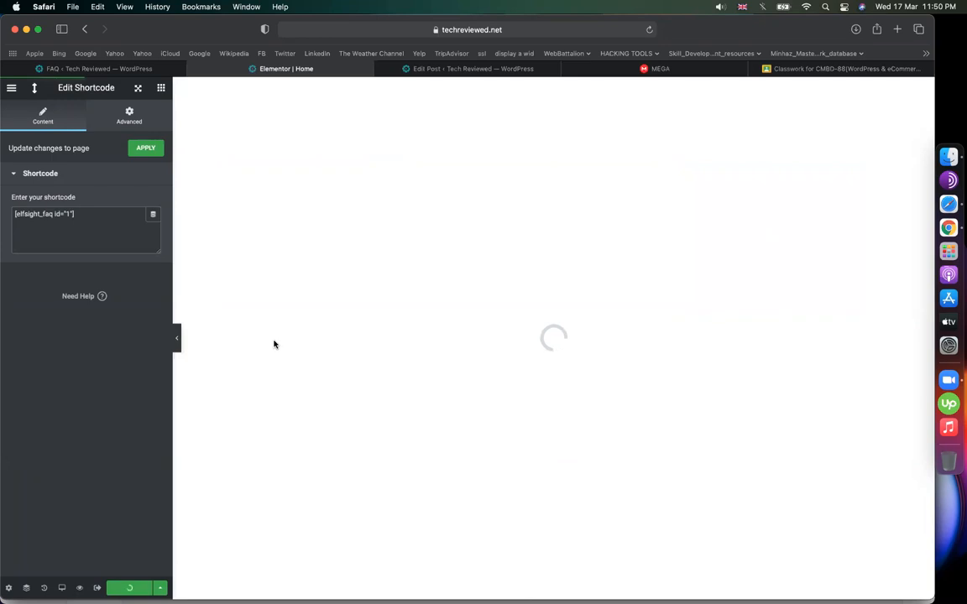
# - Load techreviewed.net in the post editor tab and expand the fiverr and discounts FAQ questions
pyautogui.click(474, 68)
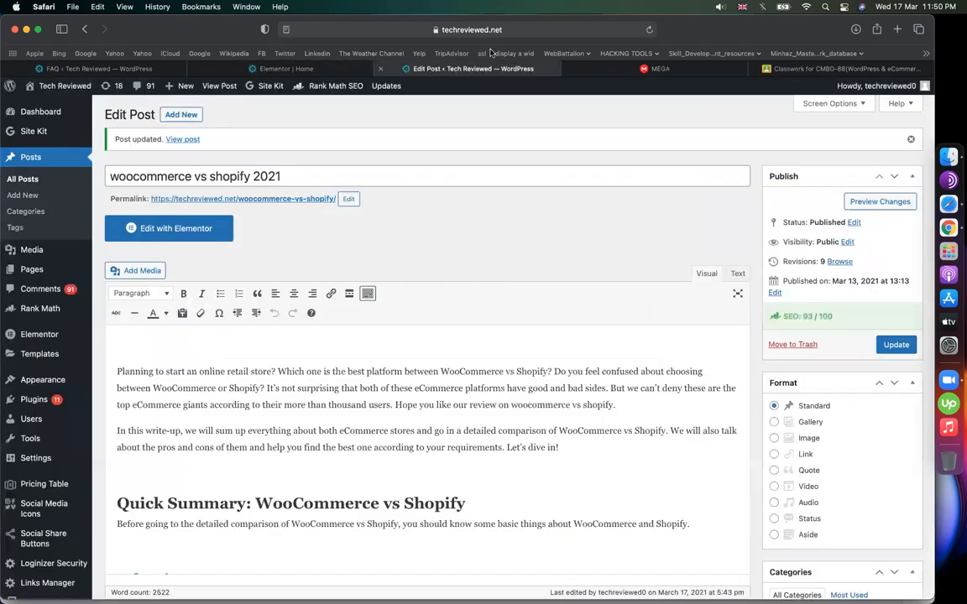
pyautogui.click(442, 27)
pyautogui.click(422, 28)
pyautogui.click(419, 27)
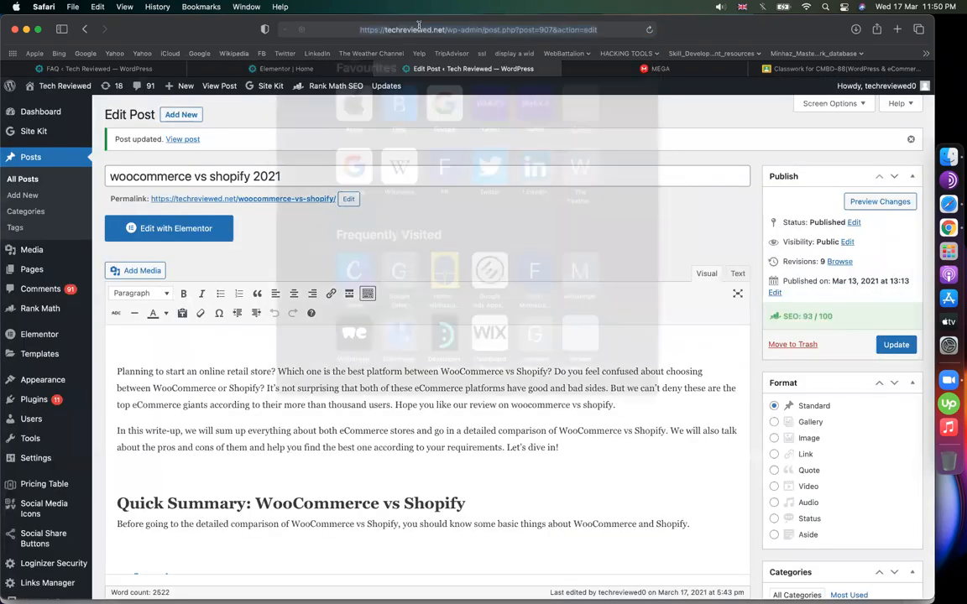
pyautogui.click(423, 29)
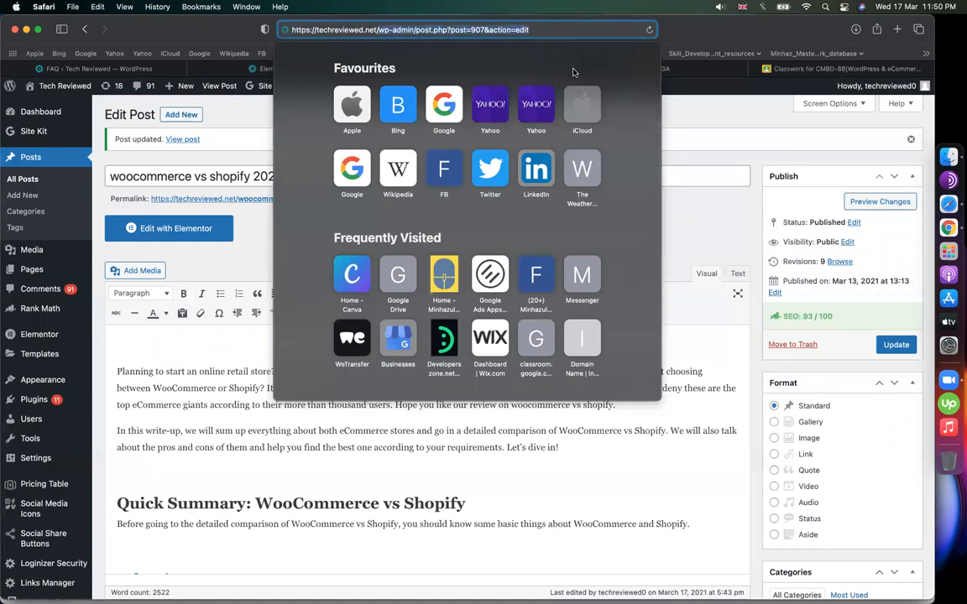
pyautogui.press('Return')
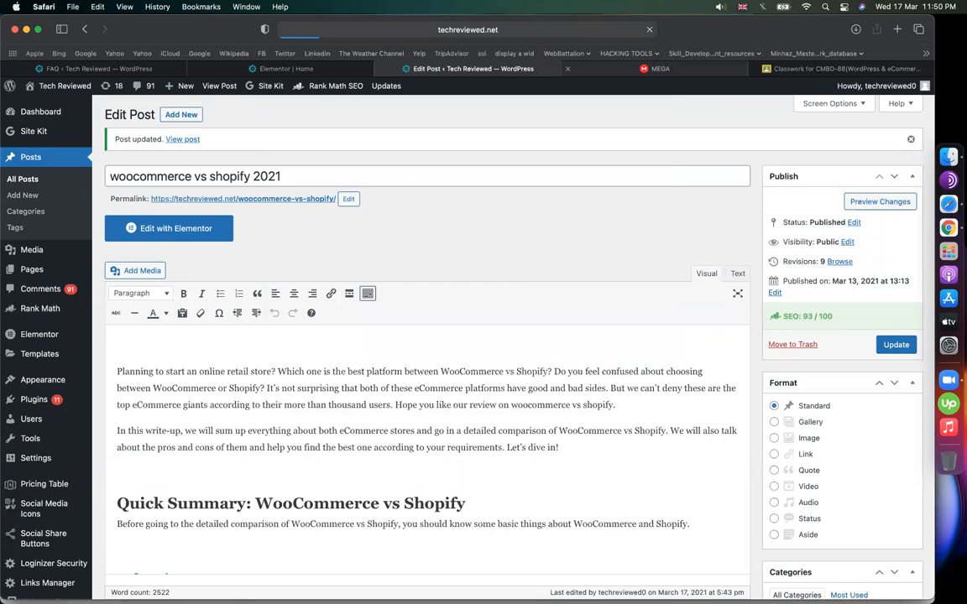
pyautogui.scroll(-5, 492, 208)
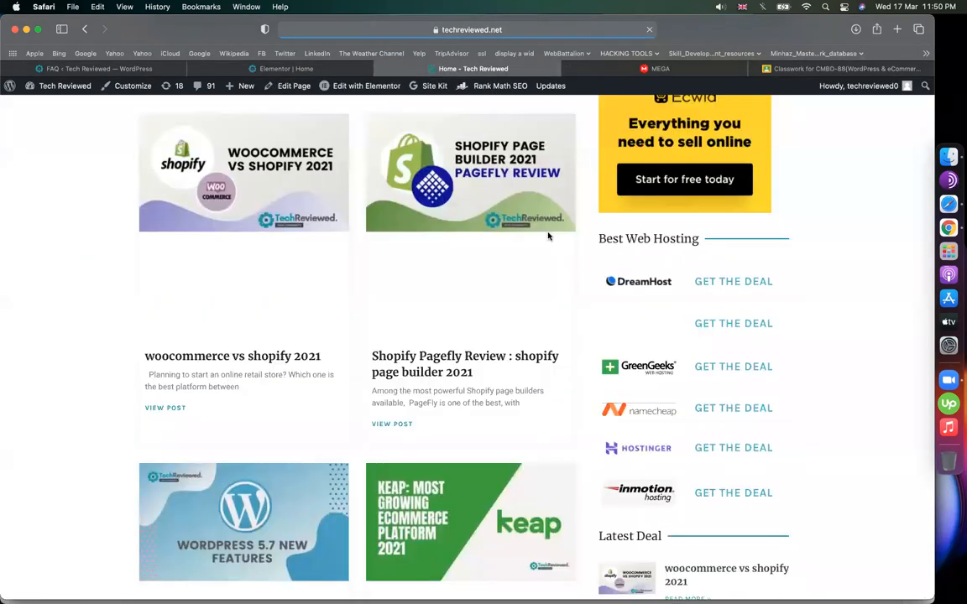
pyautogui.scroll(-15, 547, 237)
pyautogui.scroll(10, 548, 236)
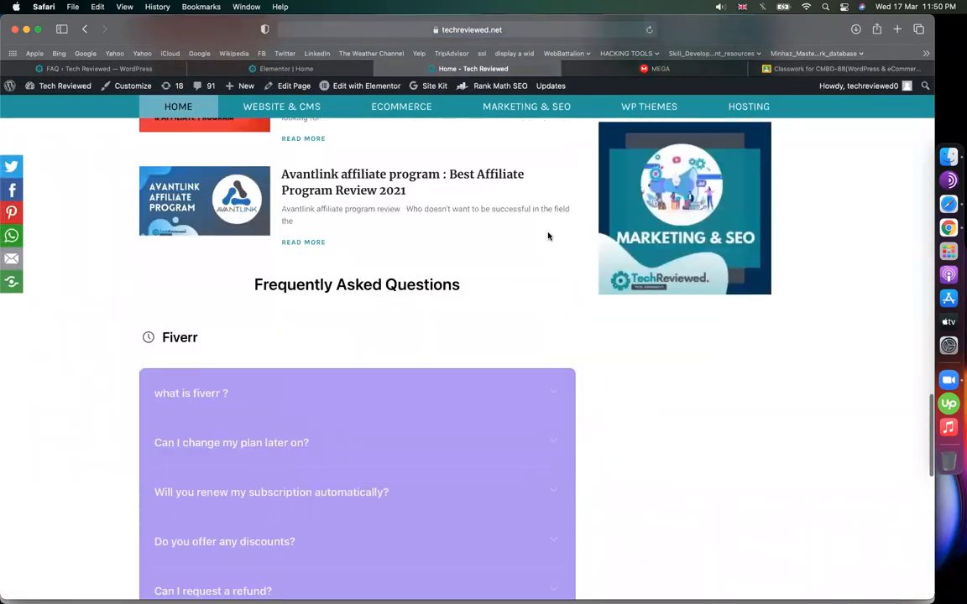
pyautogui.click(318, 227)
pyautogui.scroll(-3, 337, 324)
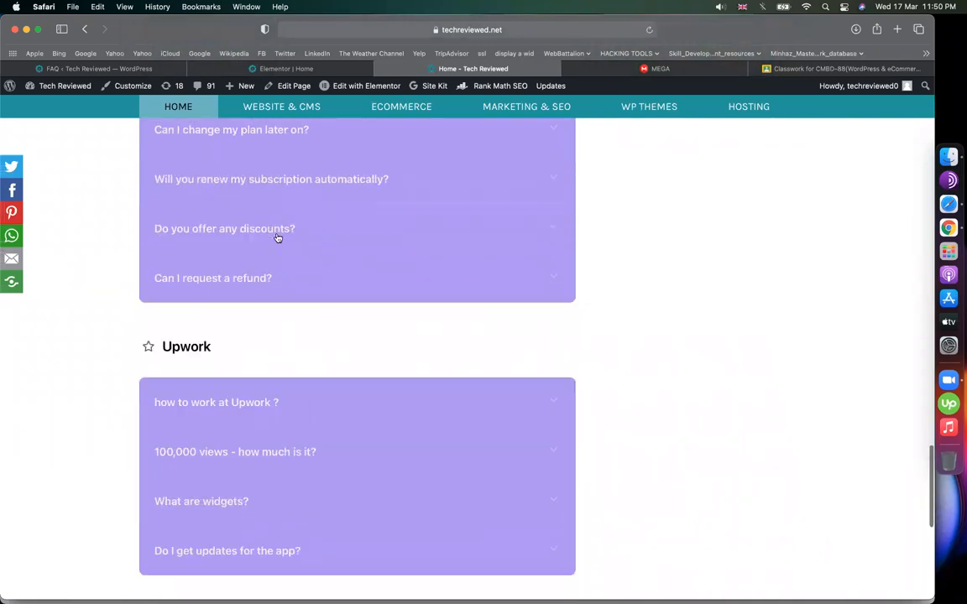
pyautogui.click(276, 237)
# - Back in Elementor, bring up the context menu for the empty Shortcode widget
pyautogui.click(310, 69)
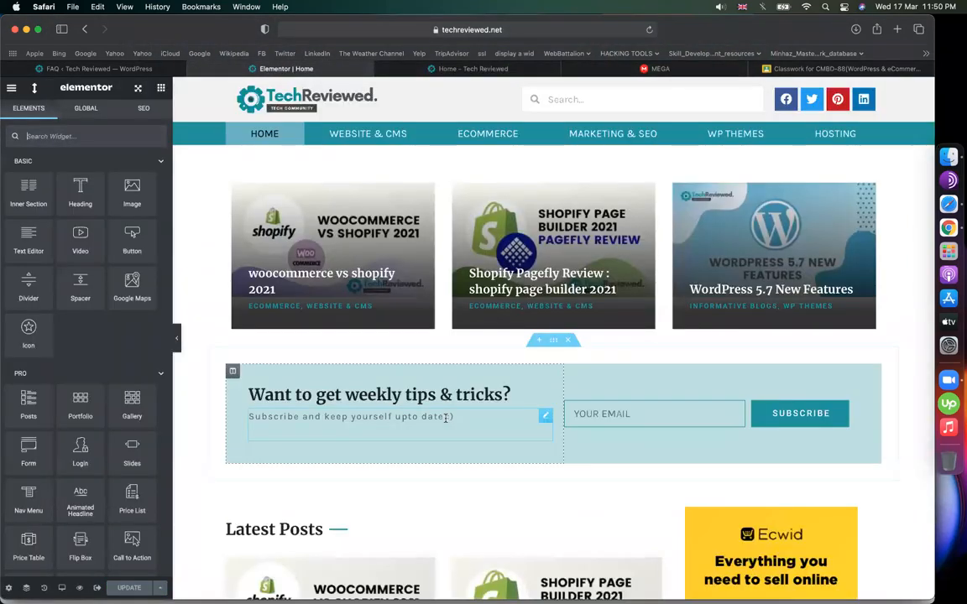
pyautogui.scroll(-10, 379, 235)
pyautogui.scroll(3, 420, 277)
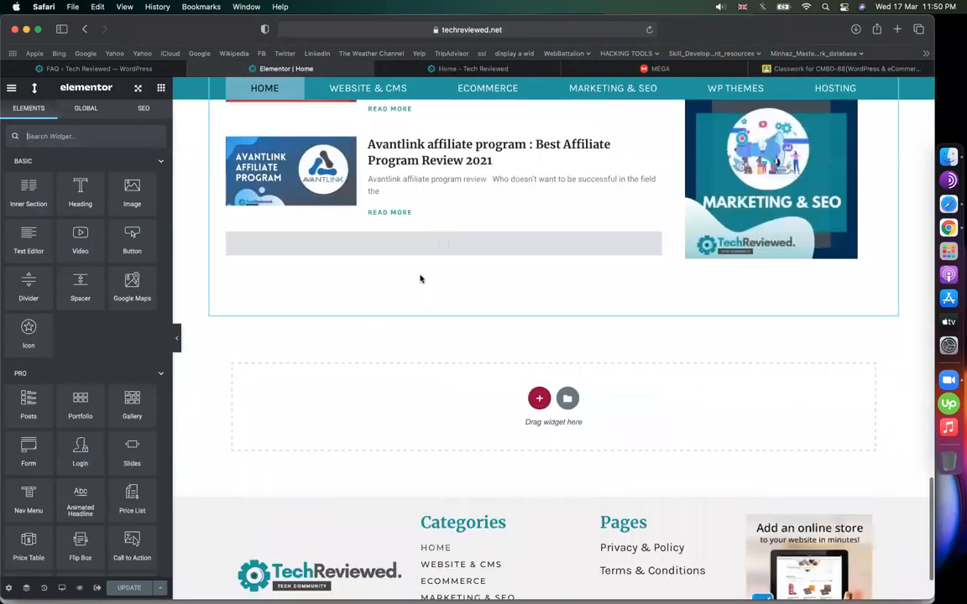
pyautogui.rightClick(420, 277)
# - Delete the empty Shortcode widget and update the homepage
pyautogui.click(398, 399)
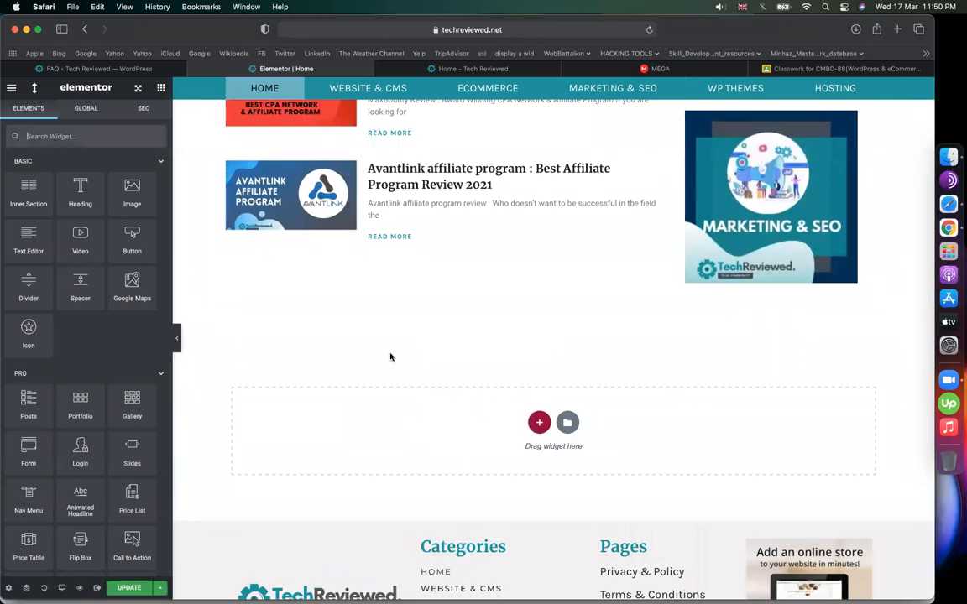
pyautogui.click(131, 588)
pyautogui.click(113, 69)
# - Download elements-wordpress-form-builder-plugin zip from MEGA's _Elfsight_Master_Bank_Plugins folder via Standard download
pyautogui.click(639, 68)
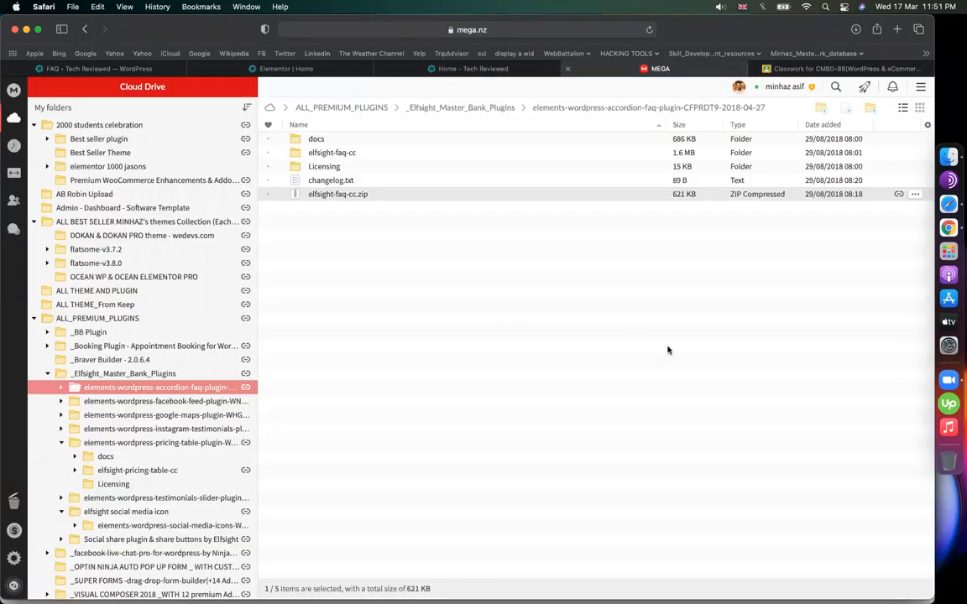
pyautogui.click(460, 107)
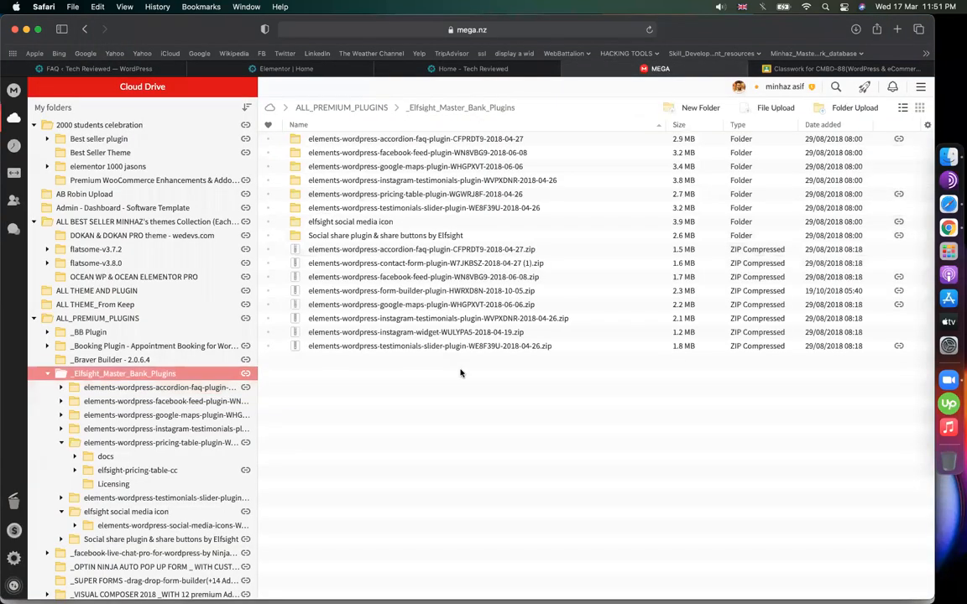
pyautogui.click(413, 158)
pyautogui.click(434, 165)
pyautogui.click(427, 181)
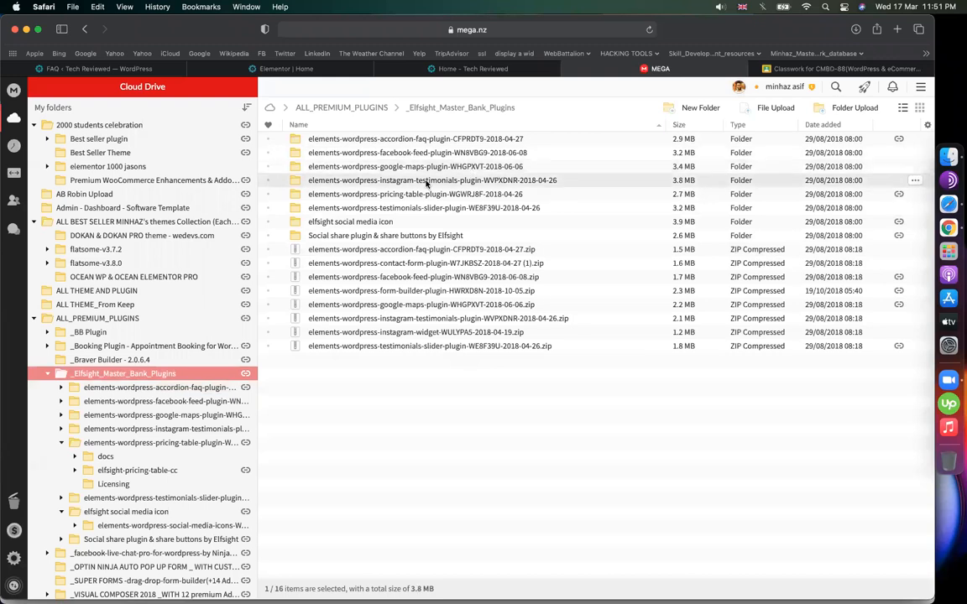
pyautogui.click(392, 196)
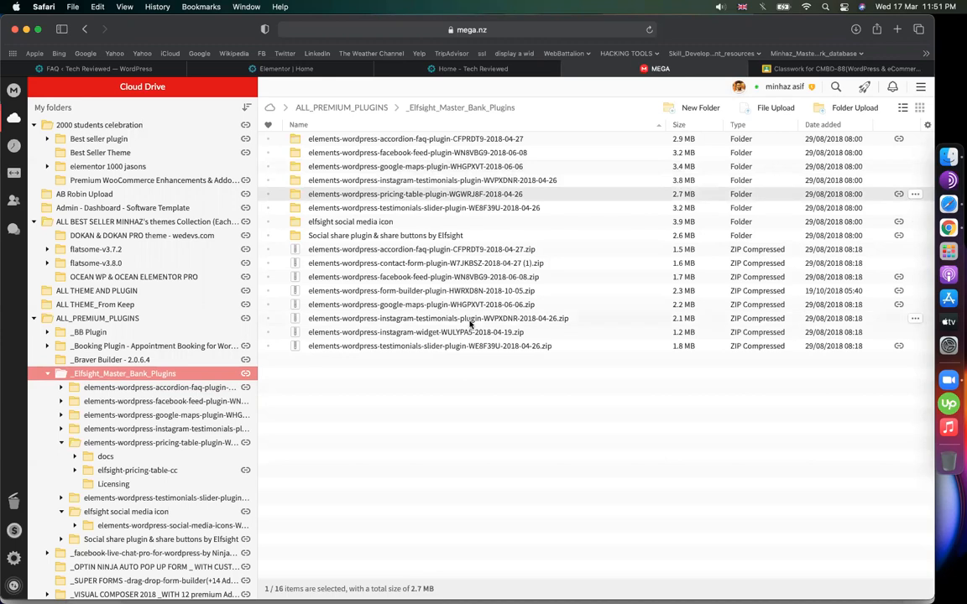
pyautogui.click(438, 291)
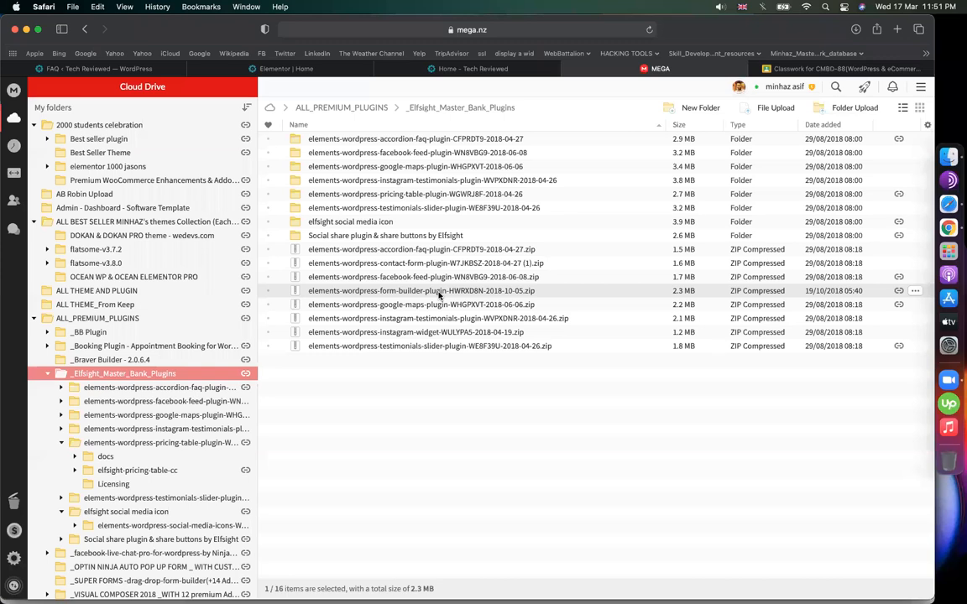
pyautogui.rightClick(438, 294)
pyautogui.click(473, 373)
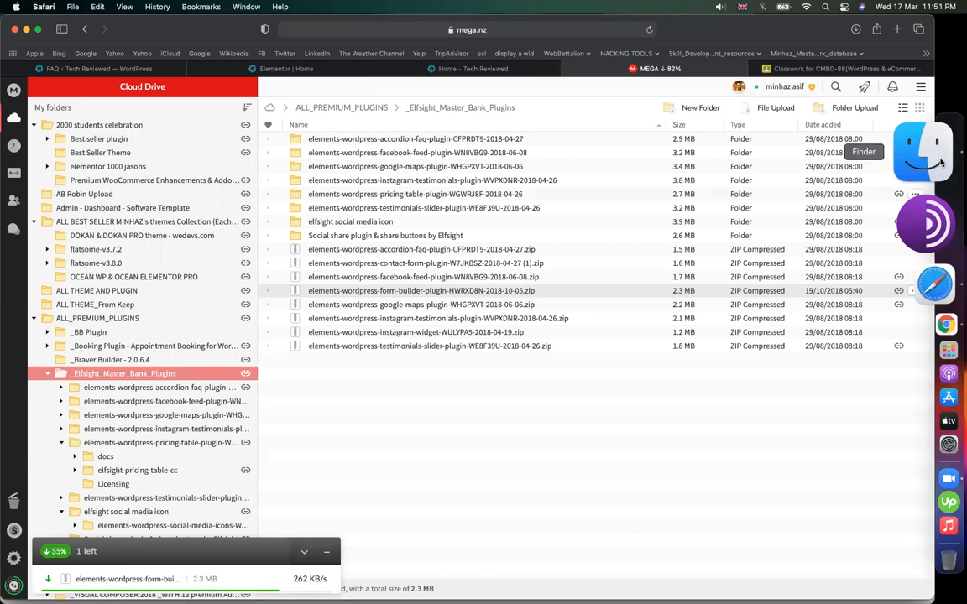
# - Extract the downloaded form-builder zip in Finder's Downloads folder
pyautogui.click(940, 162)
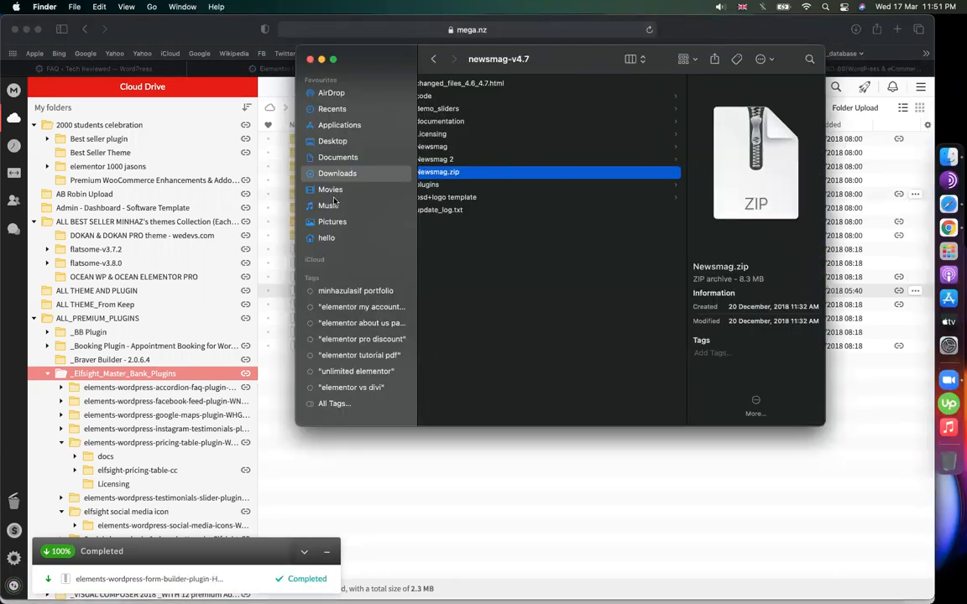
pyautogui.click(309, 170)
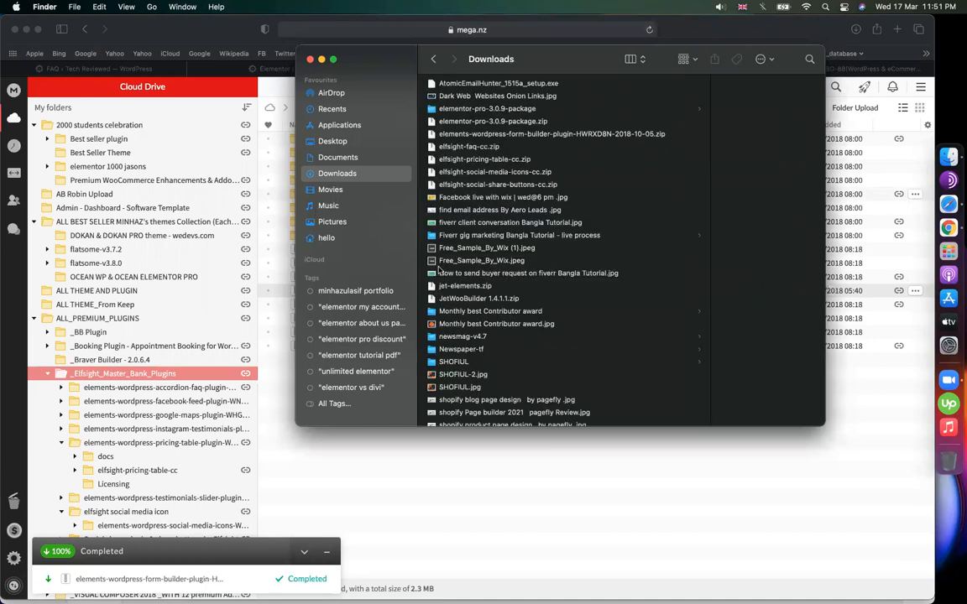
pyautogui.click(440, 132)
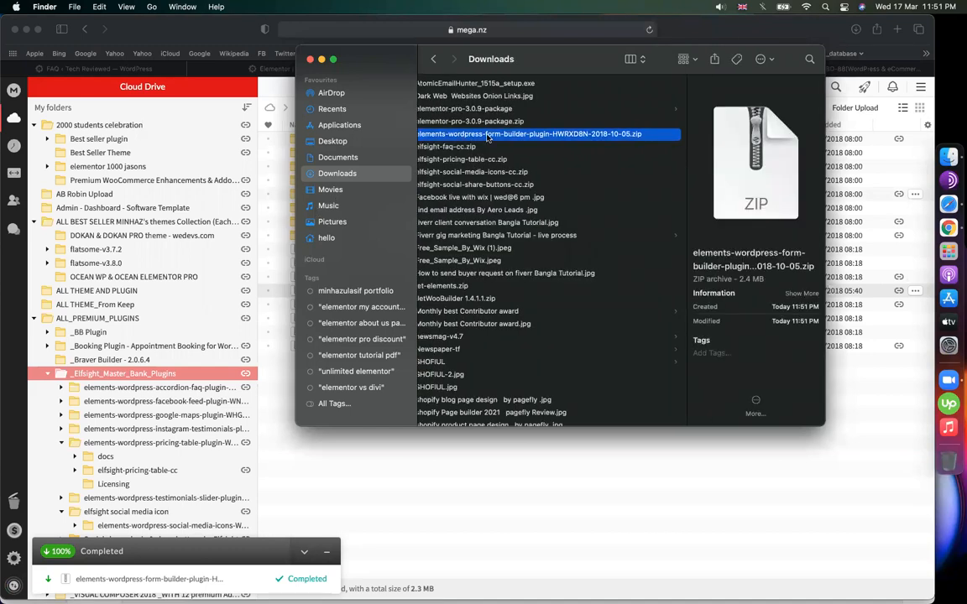
pyautogui.doubleClick(487, 137)
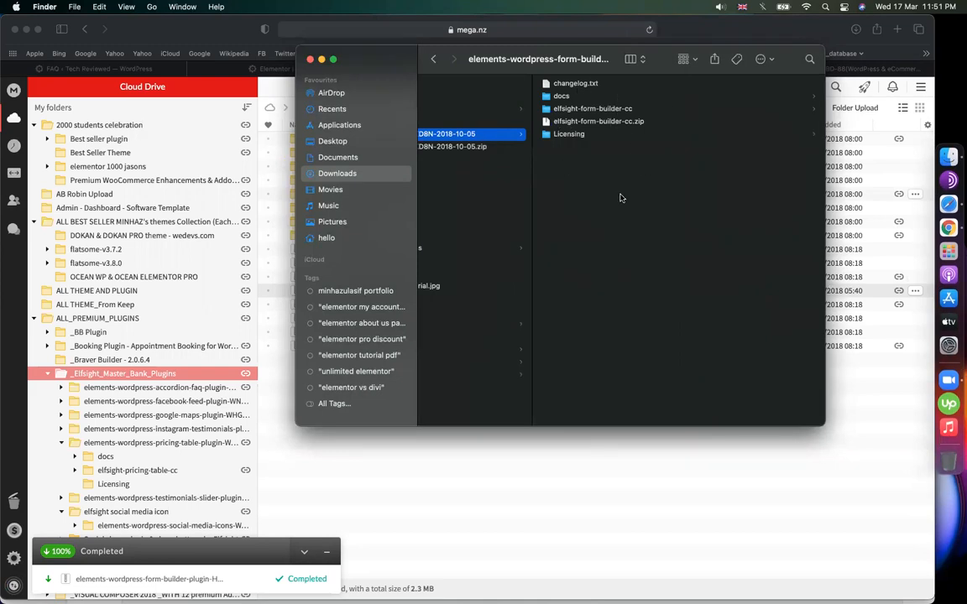
# - Browse the extracted package to elfsight-form-builder-cc.zip, then return to the browser
pyautogui.click(537, 119)
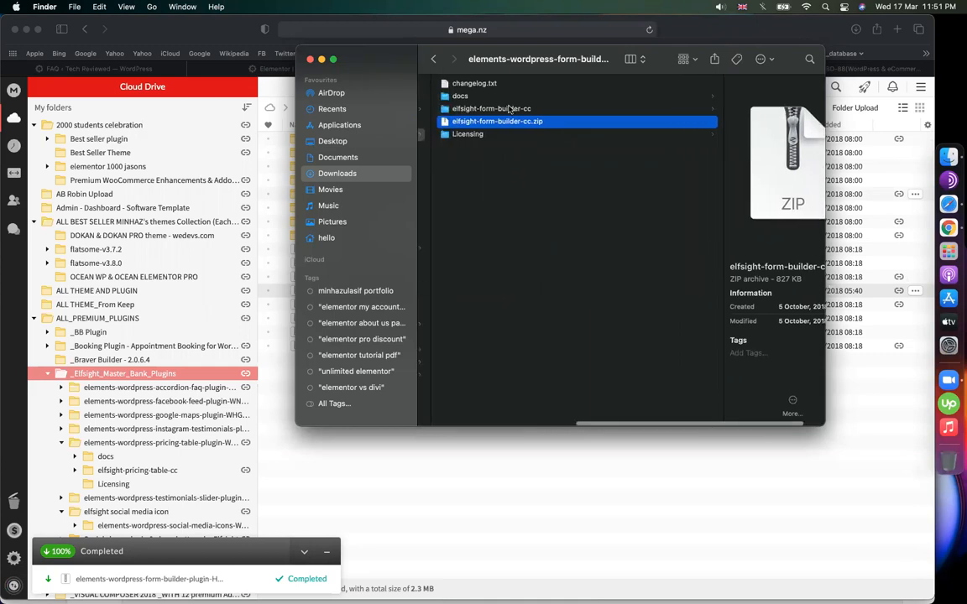
pyautogui.click(600, 108)
pyautogui.click(606, 122)
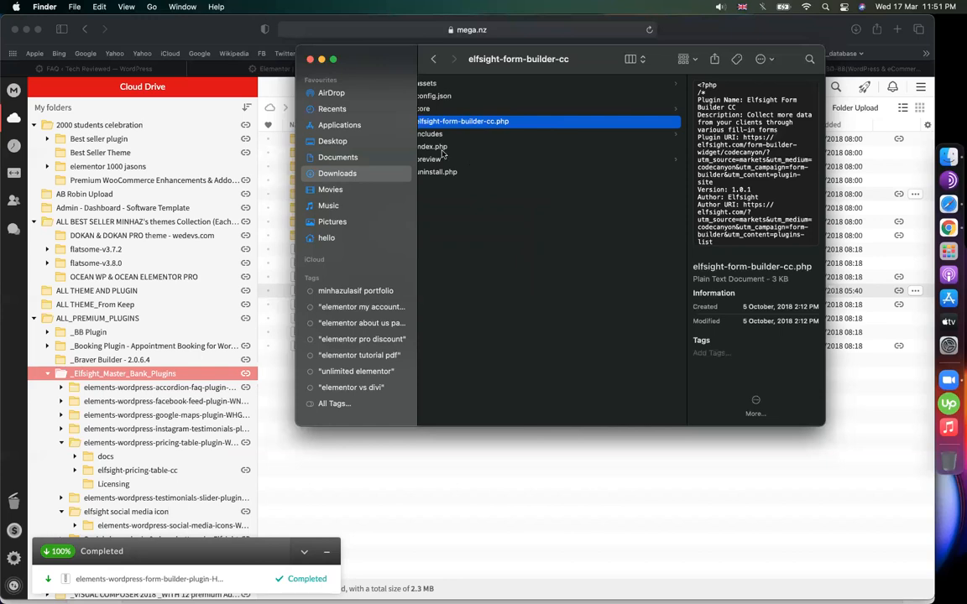
pyautogui.hscroll(-5, 447, 176)
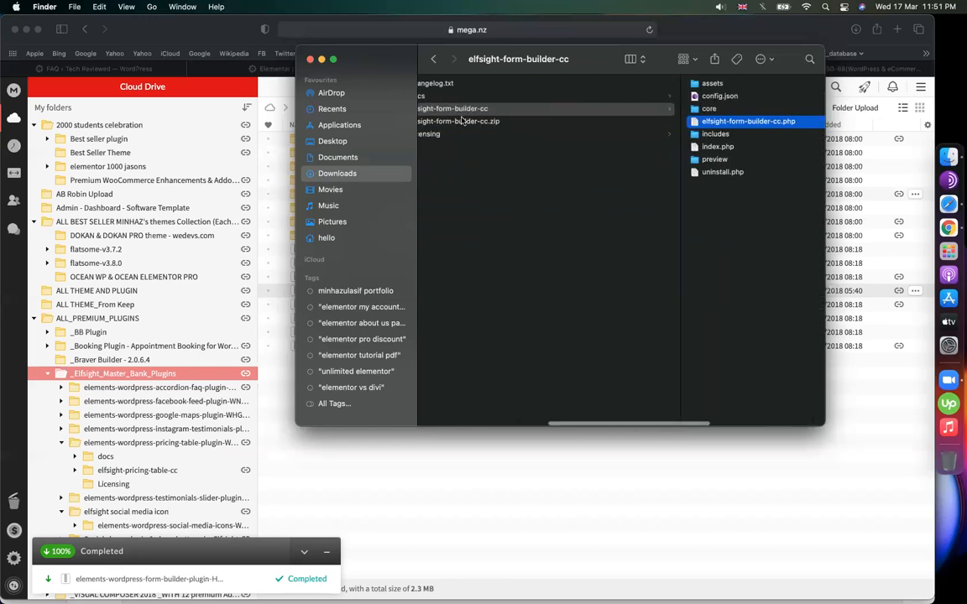
pyautogui.click(542, 122)
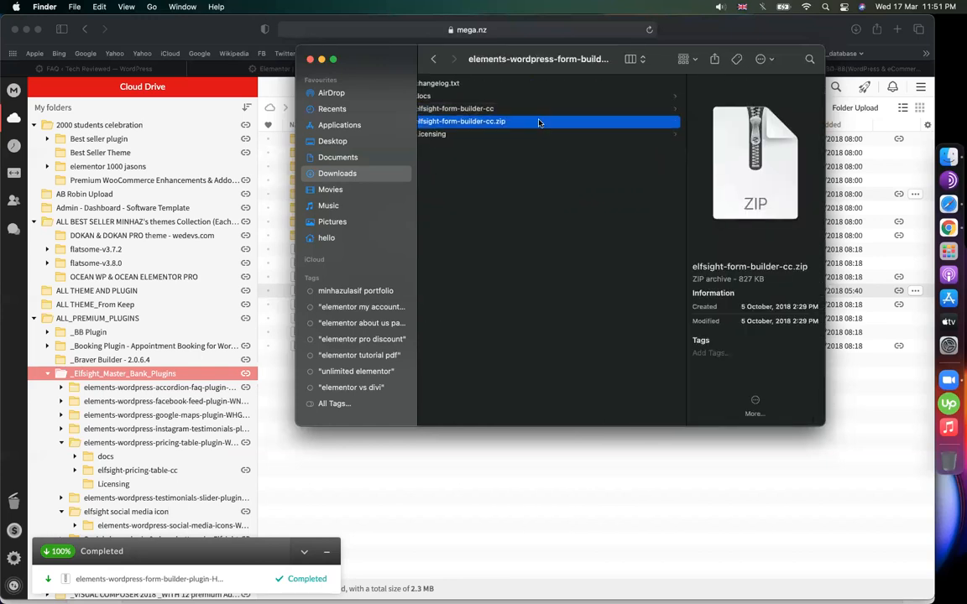
pyautogui.hscroll(-5, 470, 134)
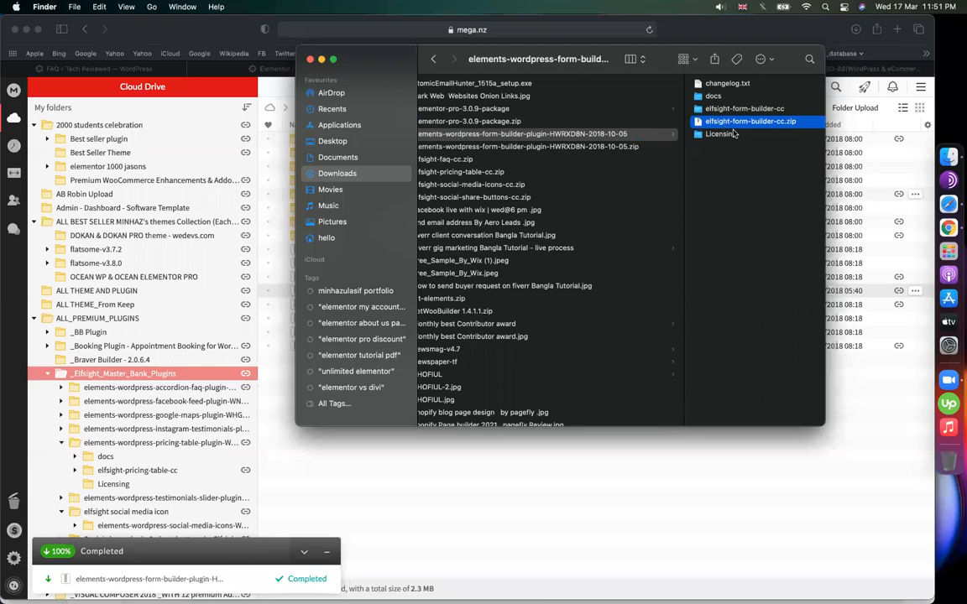
pyautogui.click(625, 533)
# - Go to Plugins > Add New > Upload Plugin and open the file chooser
pyautogui.click(156, 70)
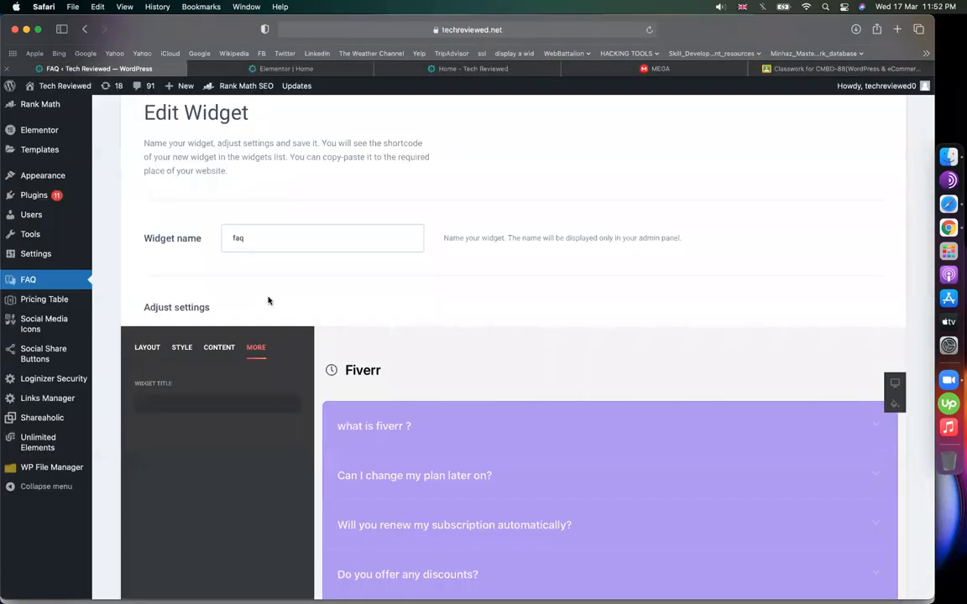
pyautogui.moveTo(43, 197)
pyautogui.click(115, 216)
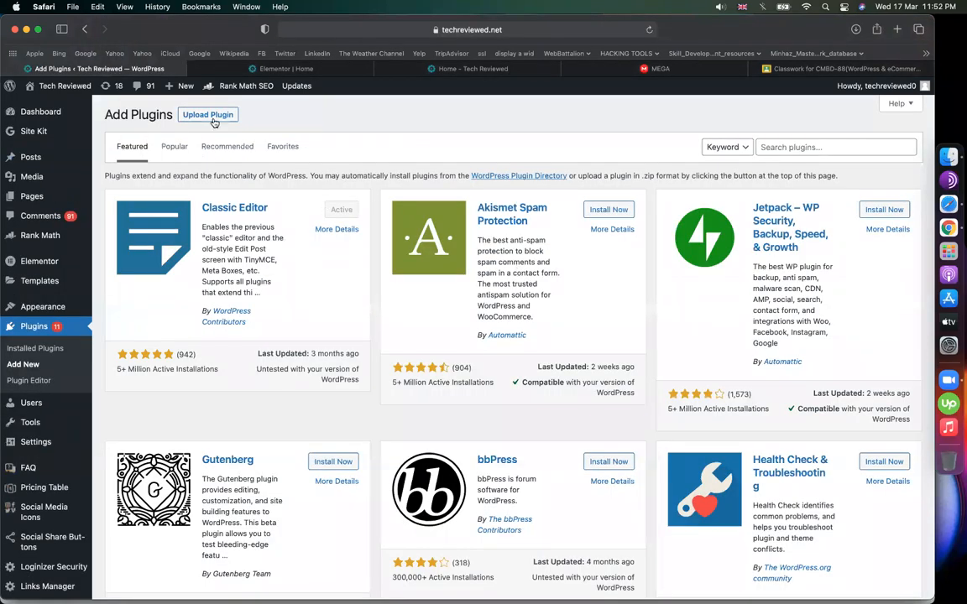
pyautogui.click(194, 114)
pyautogui.click(411, 219)
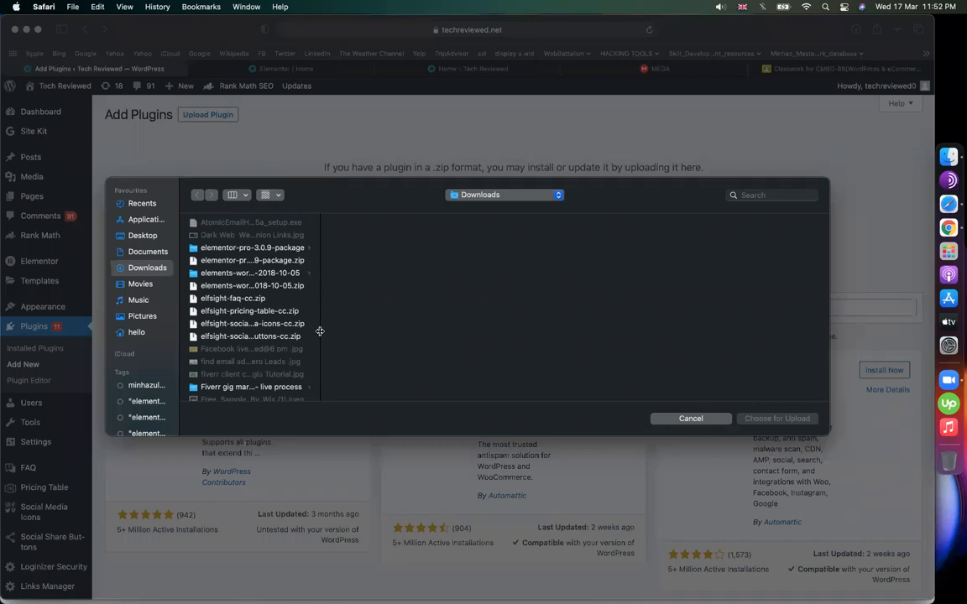
# - Choose elfsight-form-builder-cc.zip from the extracted folder and install it
pyautogui.moveTo(319, 330); pyautogui.dragTo(453, 331)
pyautogui.click(297, 286)
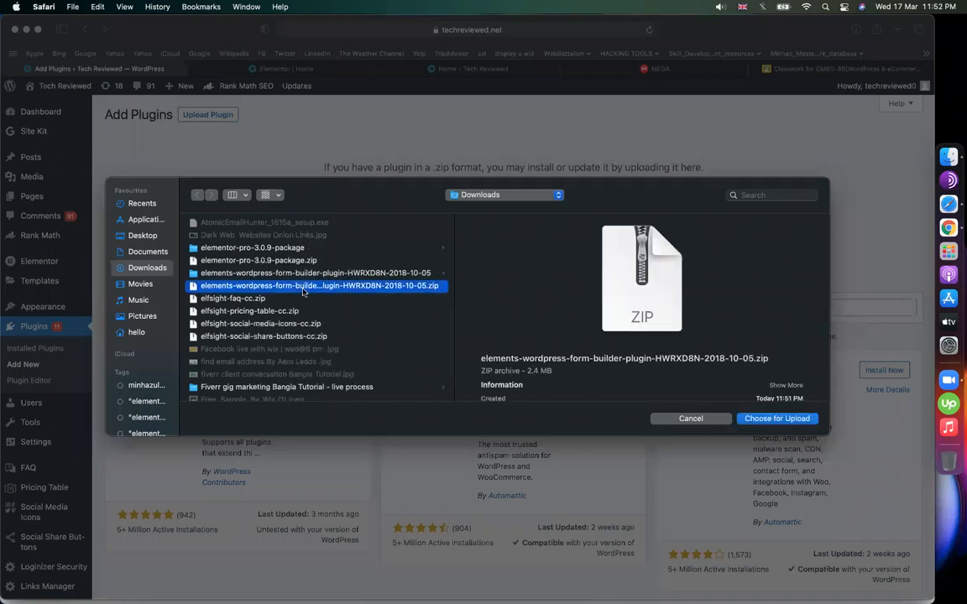
pyautogui.click(269, 273)
pyautogui.click(520, 261)
pyautogui.doubleClick(520, 261)
pyautogui.click(594, 223)
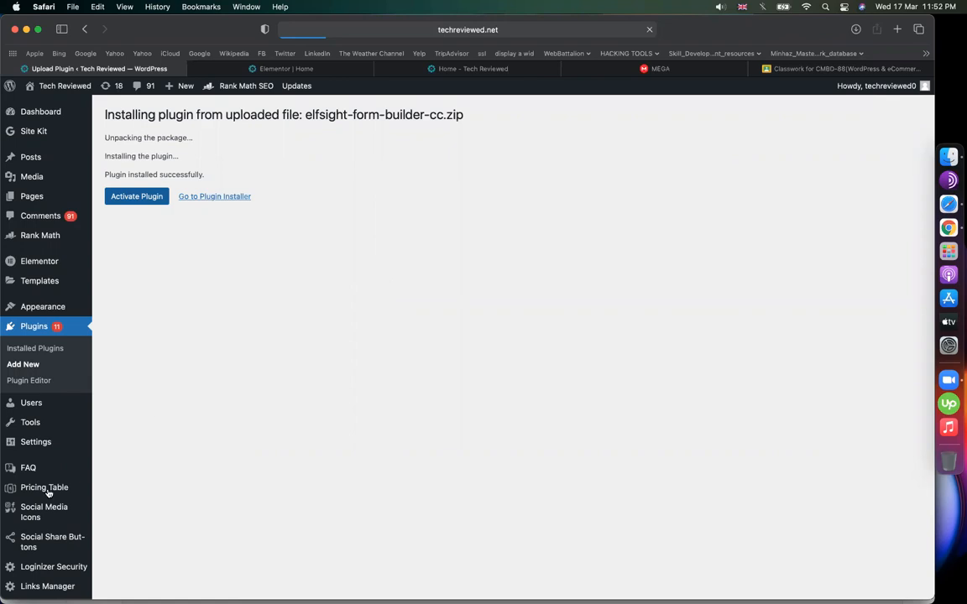
# - Check the Google Classroom tab, then review the WordPress plugin install result page
pyautogui.scroll(-3, 48, 491)
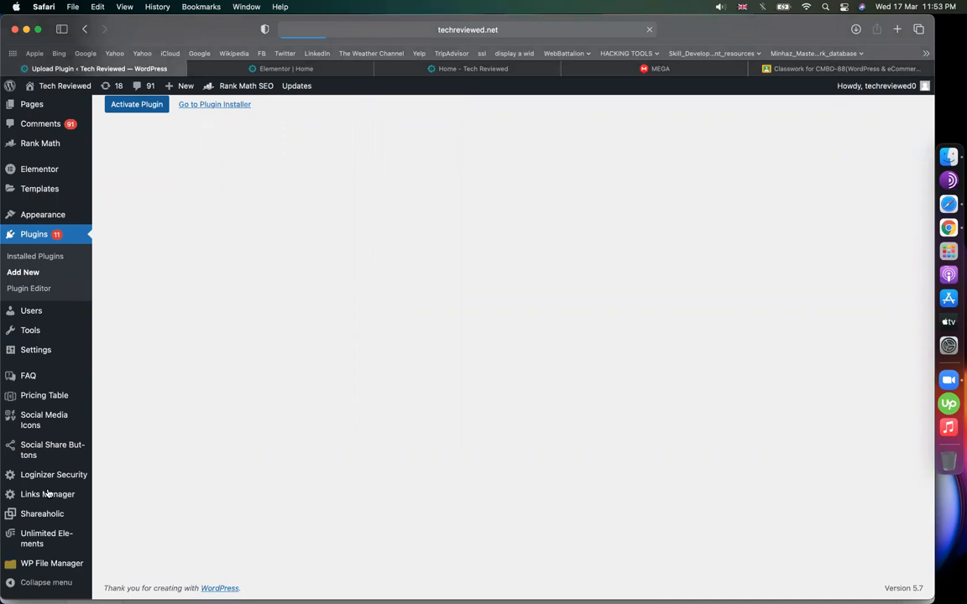
pyautogui.click(759, 70)
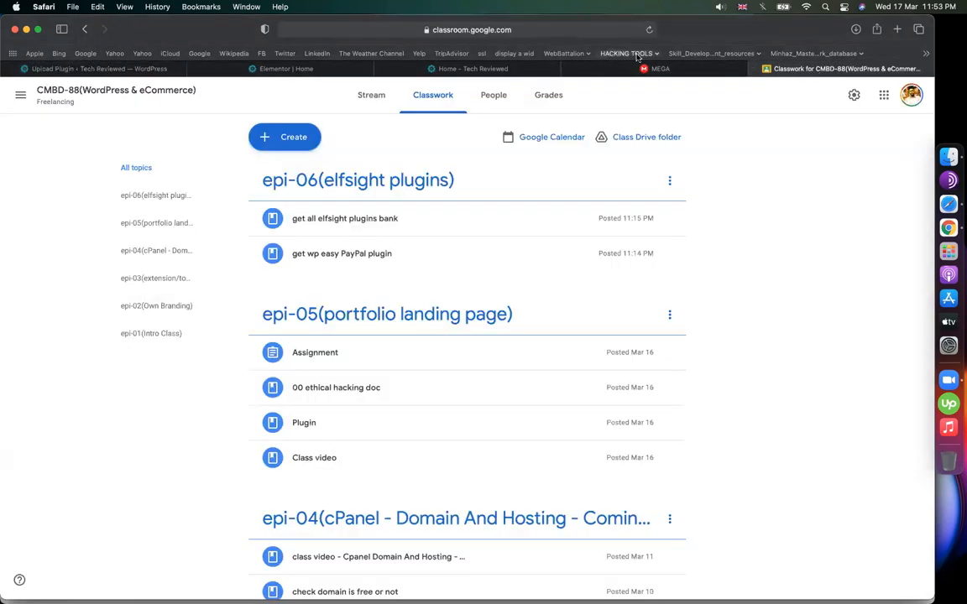
pyautogui.click(143, 69)
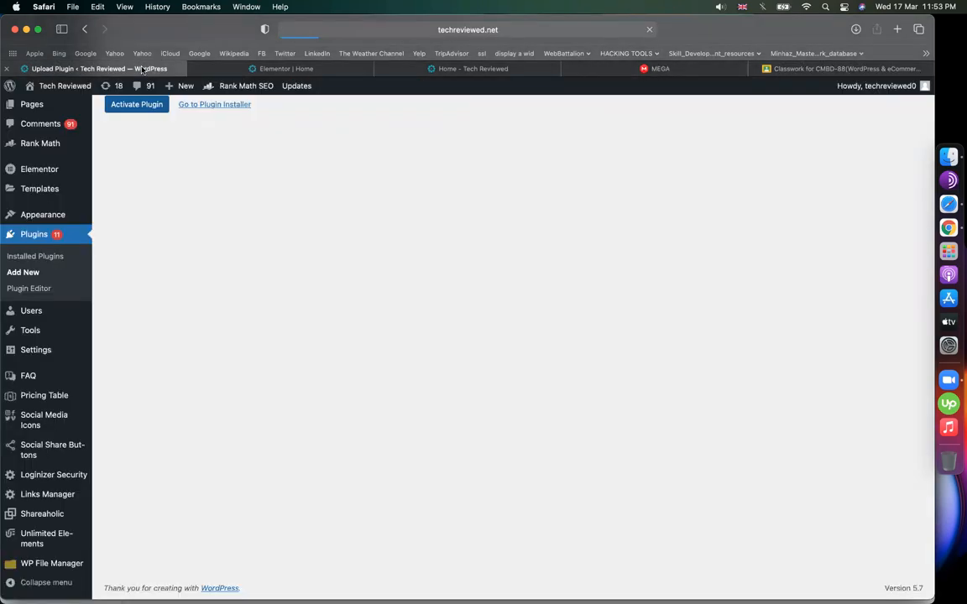
pyautogui.scroll(3, 276, 209)
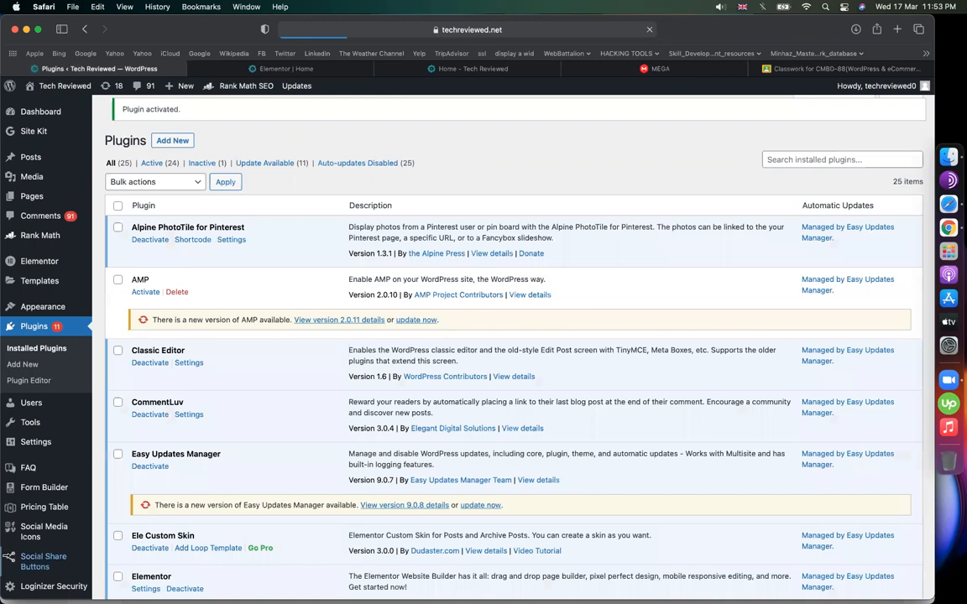
pyautogui.scroll(-2, 25, 501)
pyautogui.scroll(-10, 25, 495)
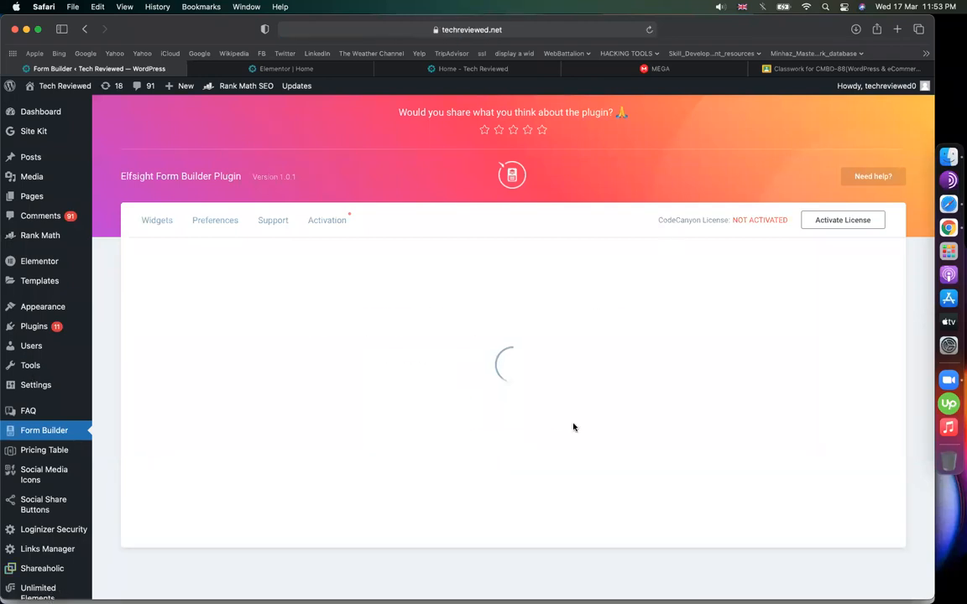
# - Create a new form widget named 'contact us' and look over its style and layout settings
pyautogui.click(524, 419)
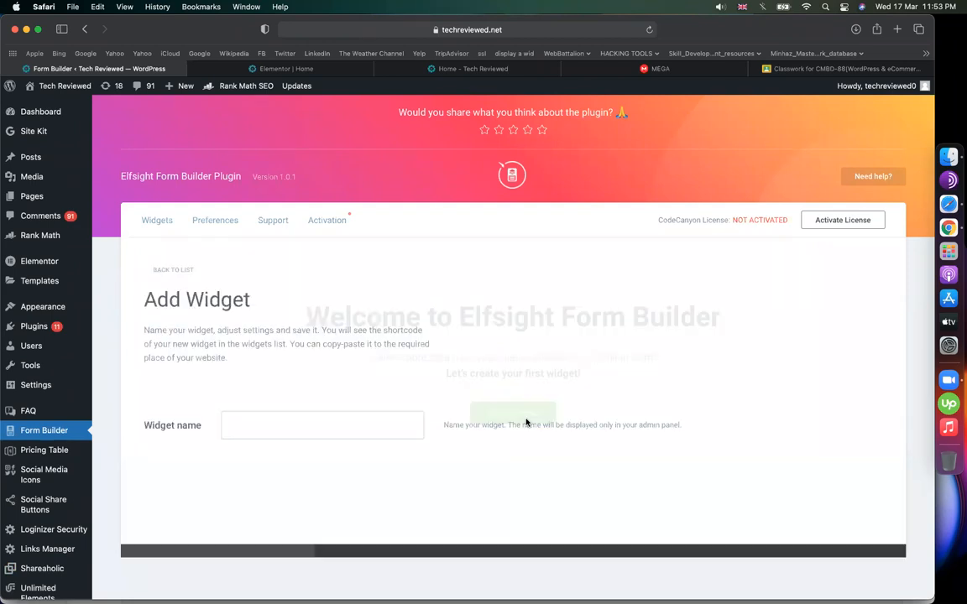
pyautogui.click(327, 416)
pyautogui.write('con')
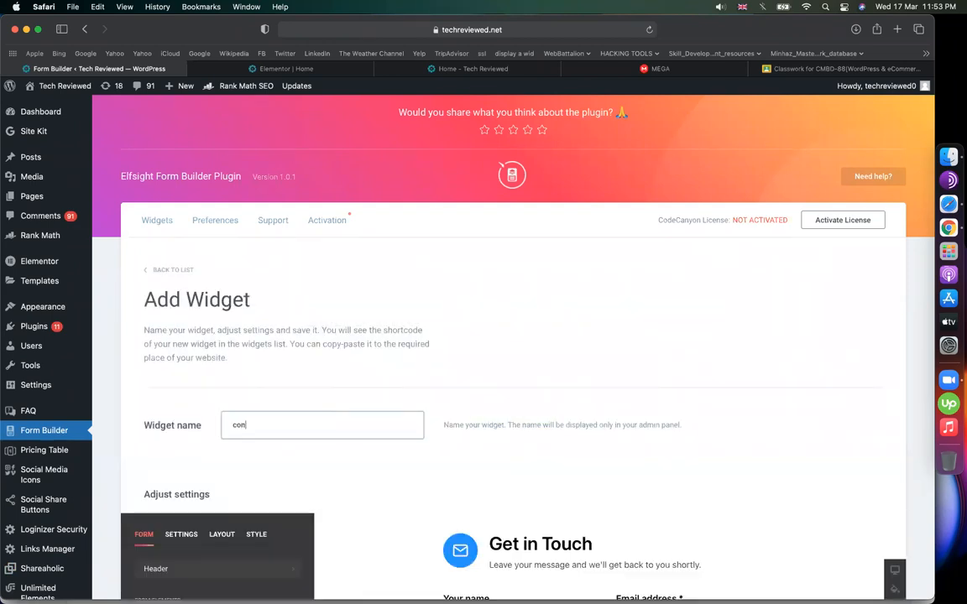
pyautogui.write('tact us')
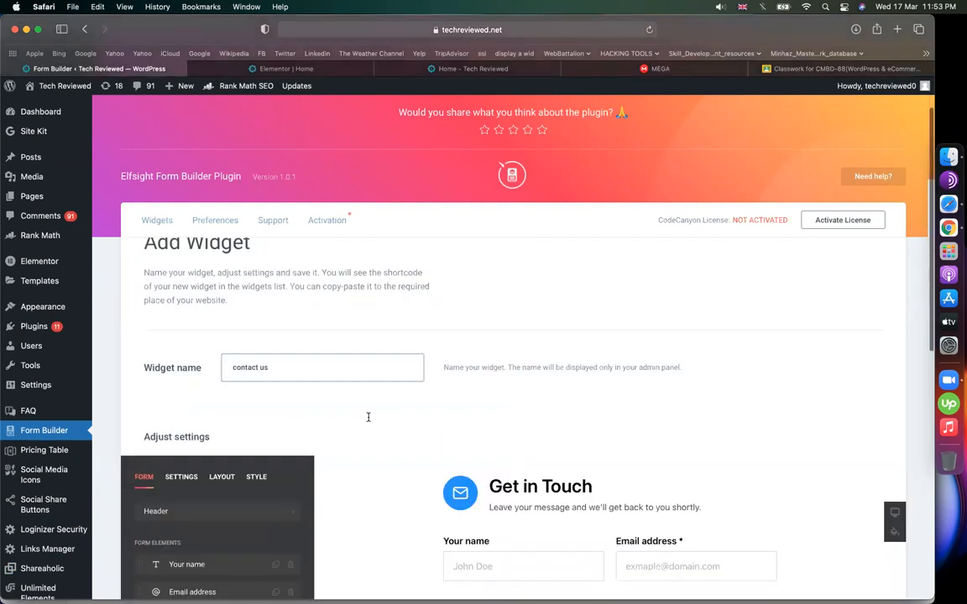
pyautogui.scroll(-10, 403, 437)
pyautogui.scroll(5, 435, 439)
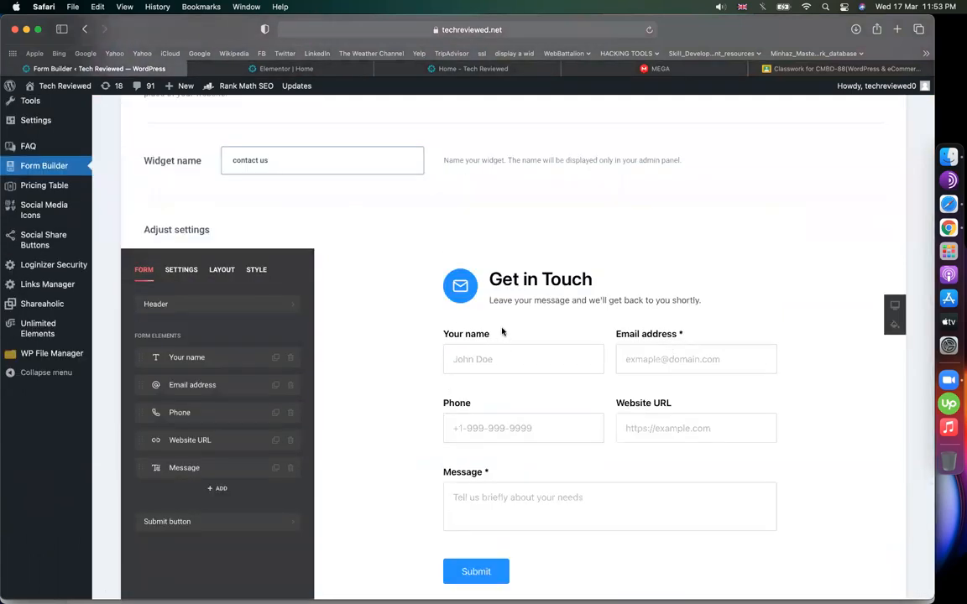
pyautogui.click(256, 269)
pyautogui.click(221, 269)
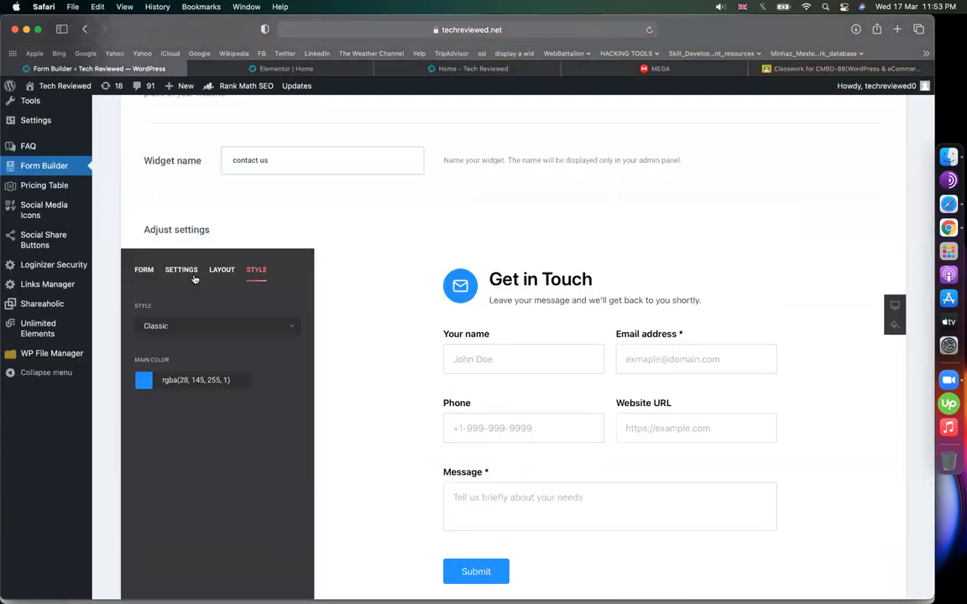
pyautogui.click(145, 268)
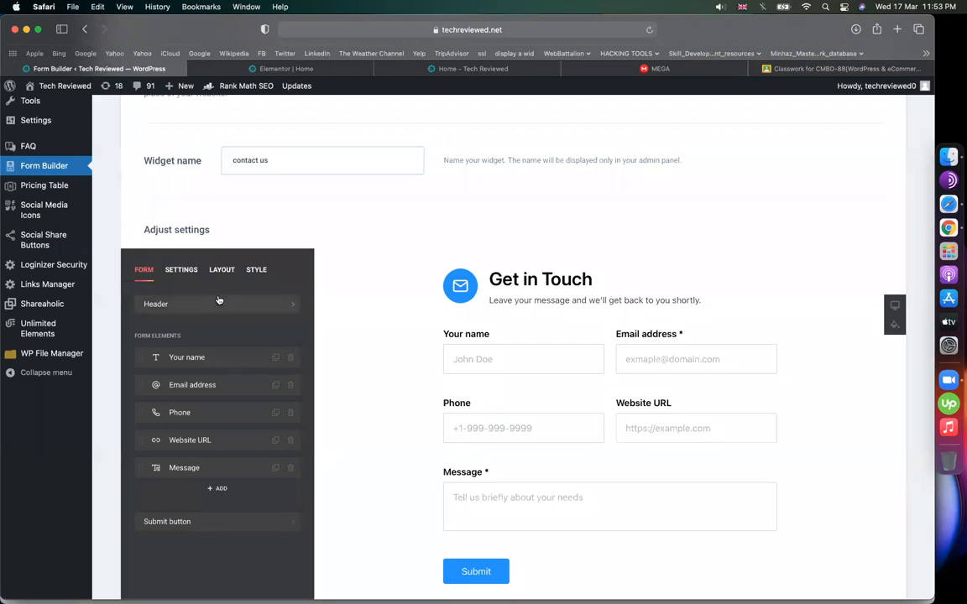
# - Change the header title from 'Get in Touch' to 'Contact Us' and delete its subtitle
pyautogui.click(277, 303)
pyautogui.moveTo(209, 375); pyautogui.dragTo(118, 435)
pyautogui.write('Contact US')
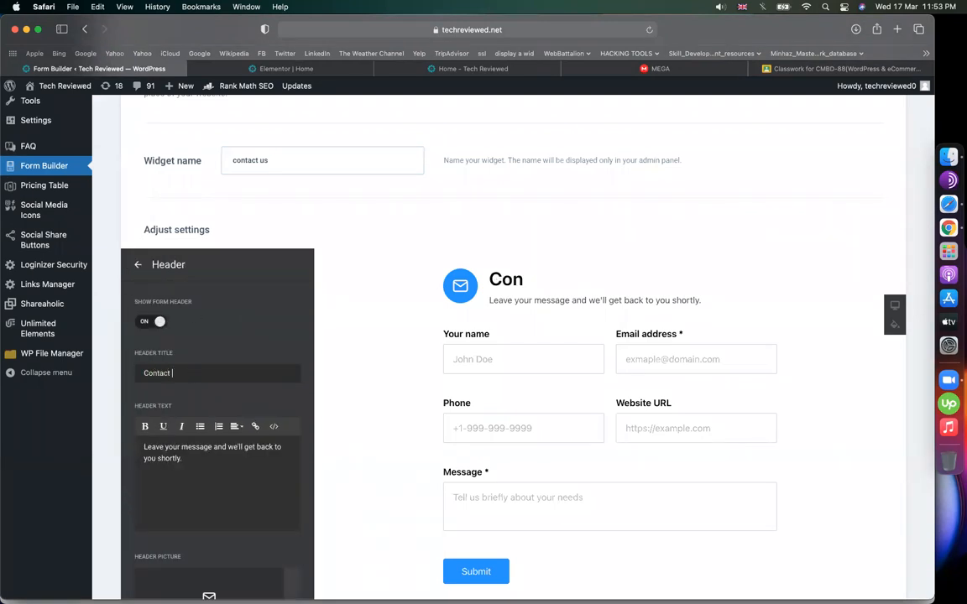
pyautogui.press('BackSpace')
pyautogui.press('BackSpace')
pyautogui.write('s')
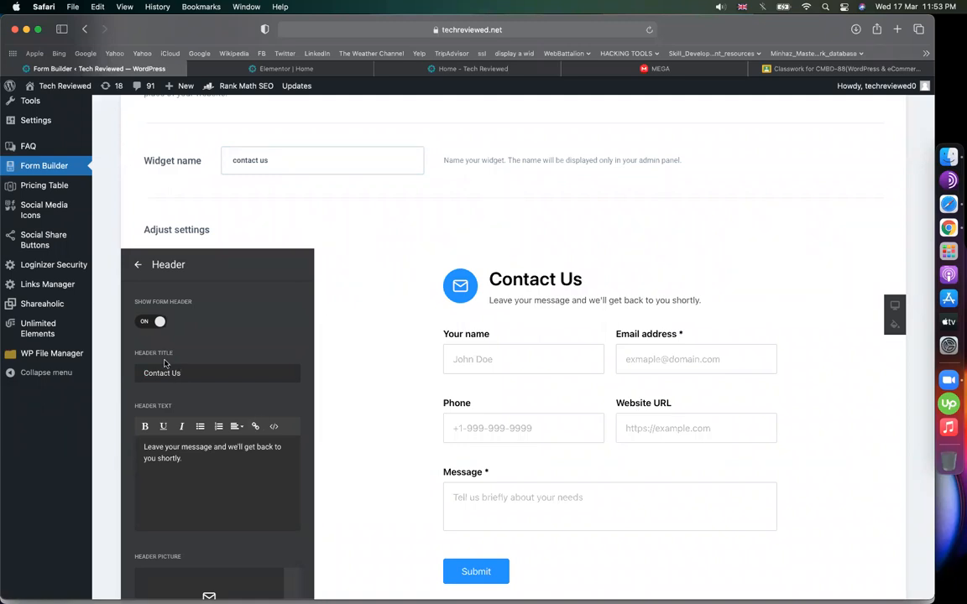
pyautogui.moveTo(490, 301); pyautogui.dragTo(702, 301)
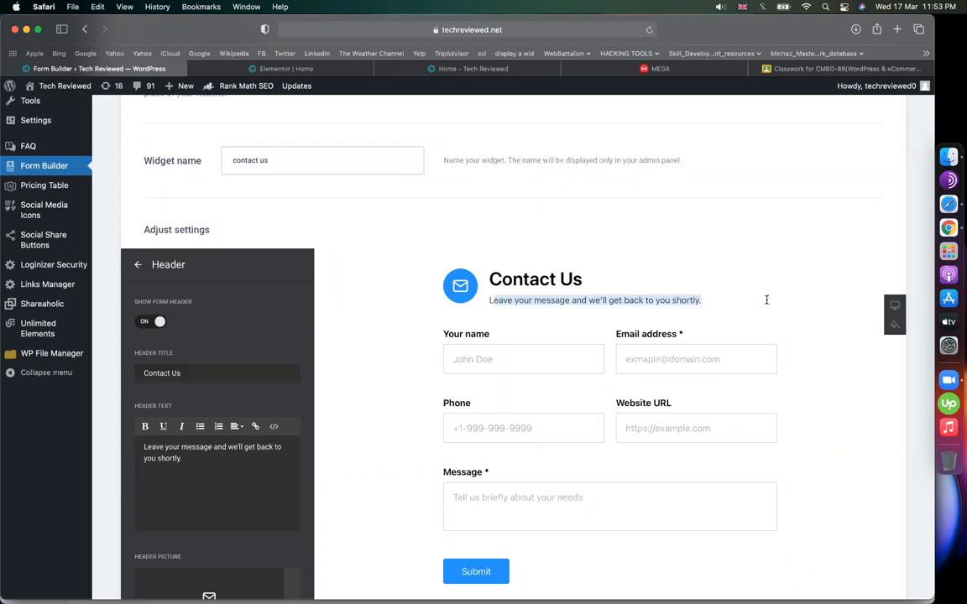
pyautogui.press('super+a')
pyautogui.press('BackSpace')
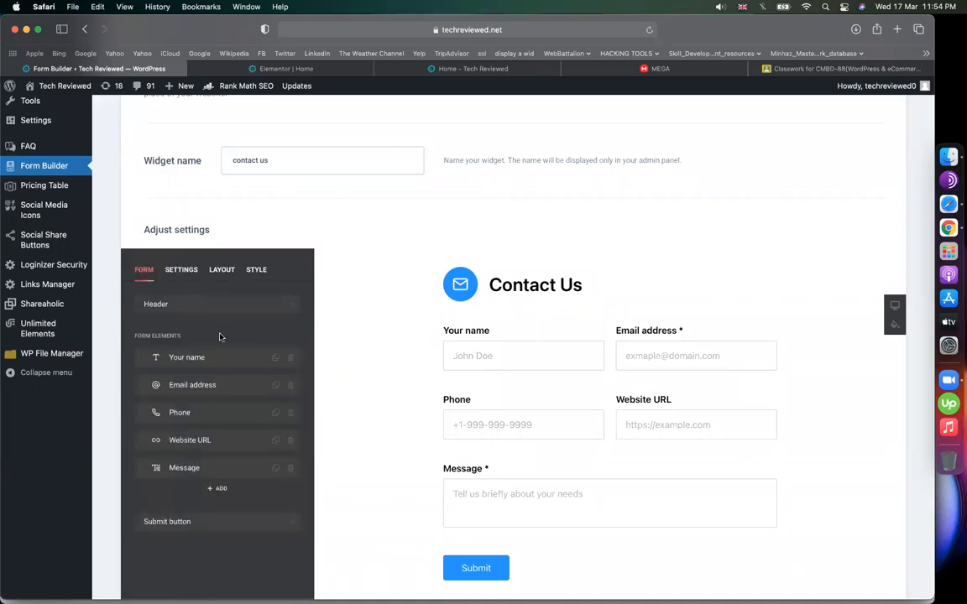
# - Delete the Phone and Website URL fields from the contact form
pyautogui.scroll(-2, 220, 337)
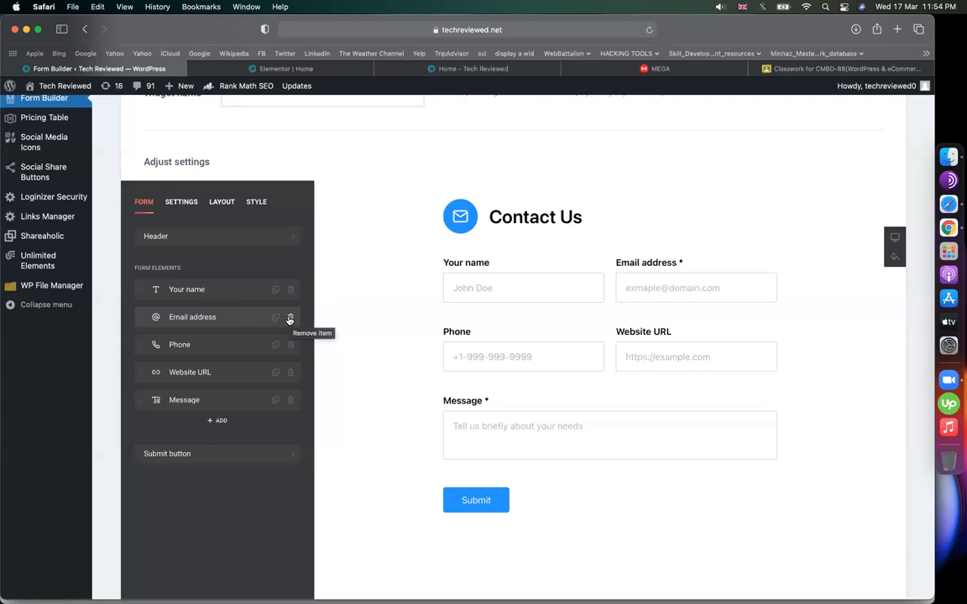
pyautogui.click(291, 345)
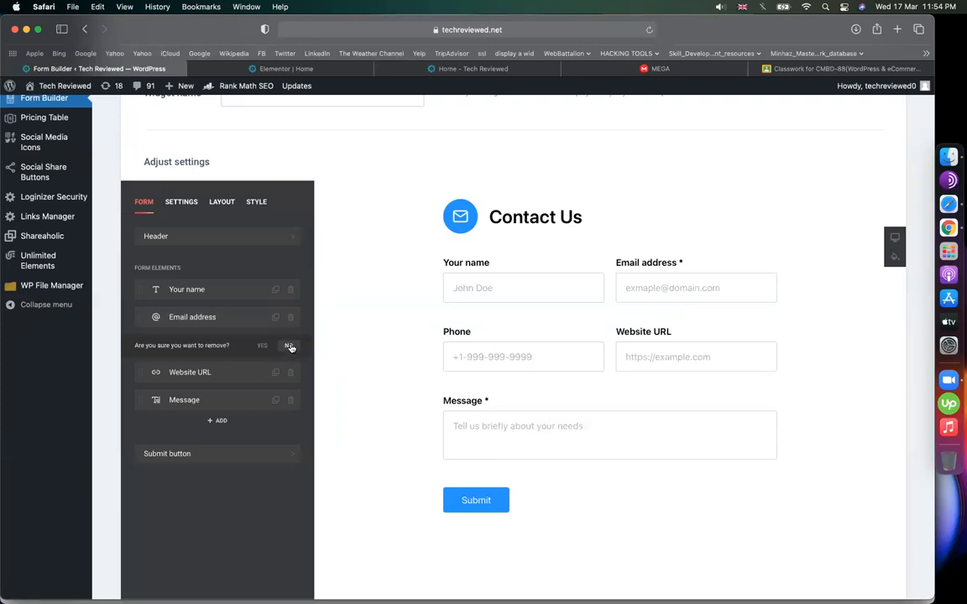
pyautogui.click(261, 344)
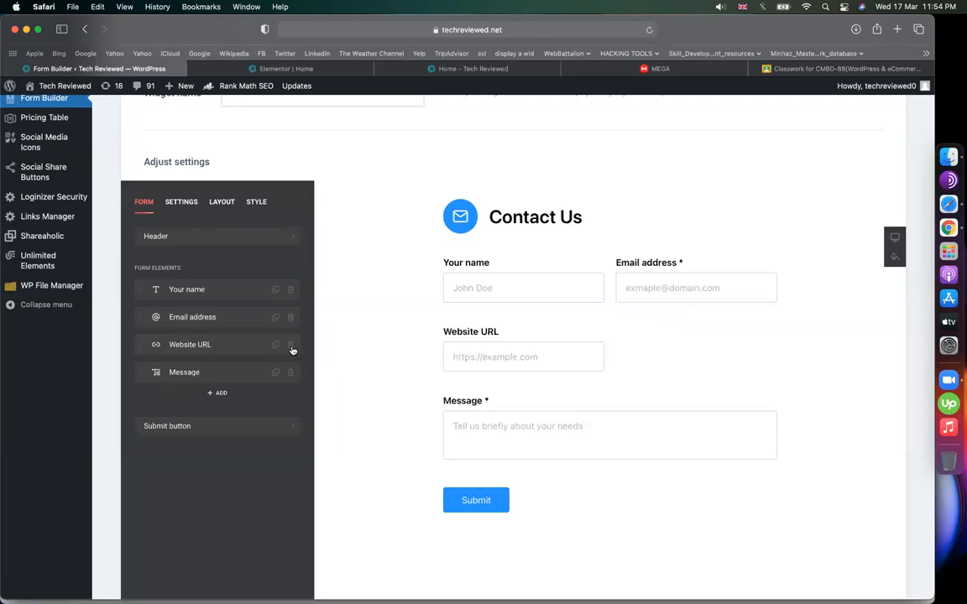
pyautogui.click(292, 349)
pyautogui.click(260, 345)
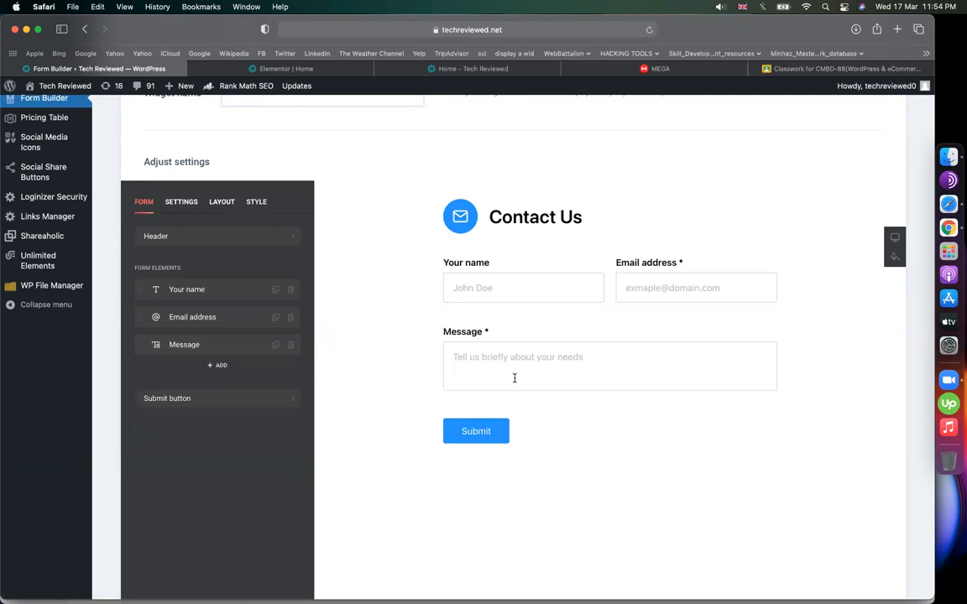
# - Add a Dropdown field to the form
pyautogui.click(219, 367)
pyautogui.scroll(-3, 223, 406)
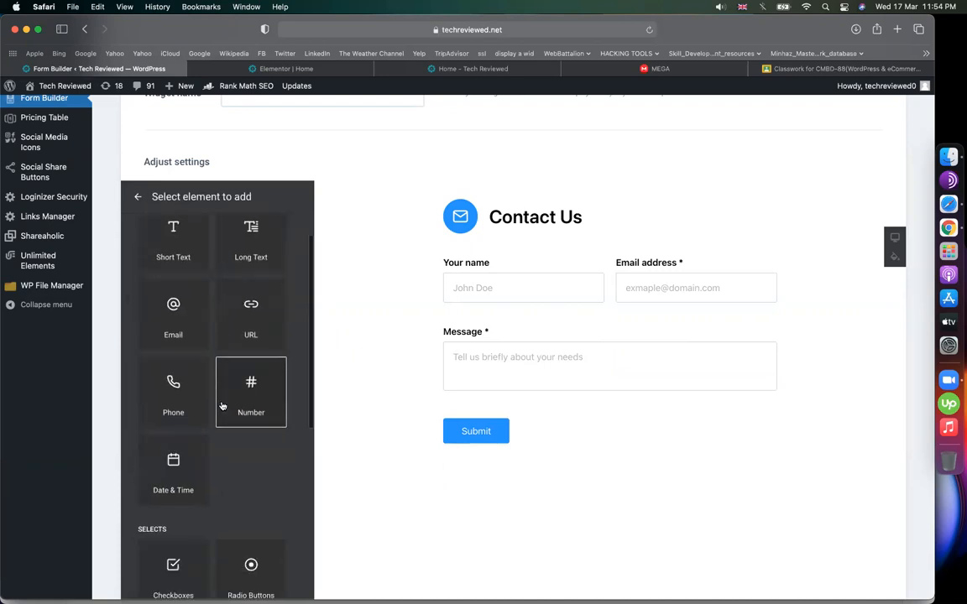
pyautogui.scroll(-4, 221, 406)
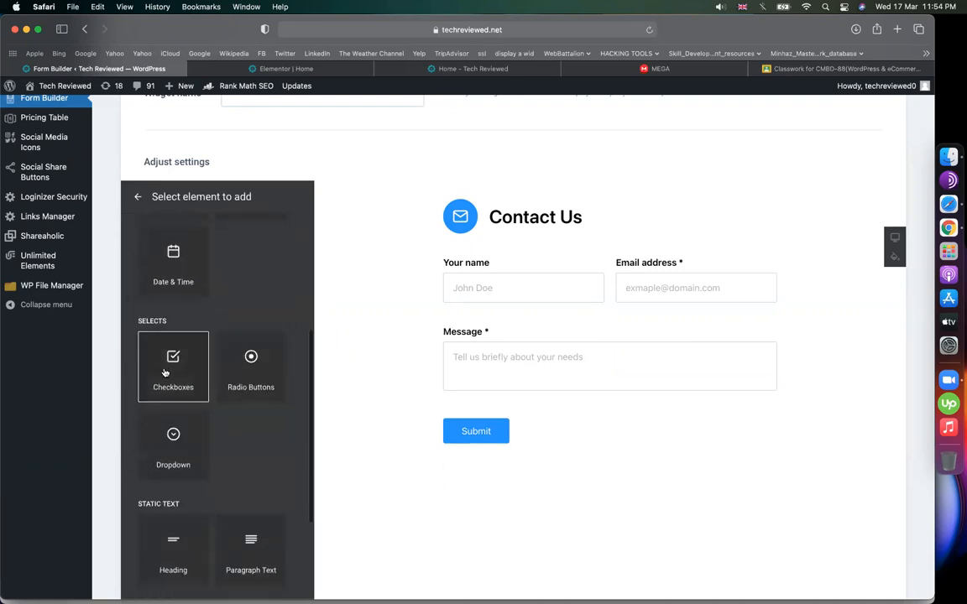
pyautogui.click(174, 444)
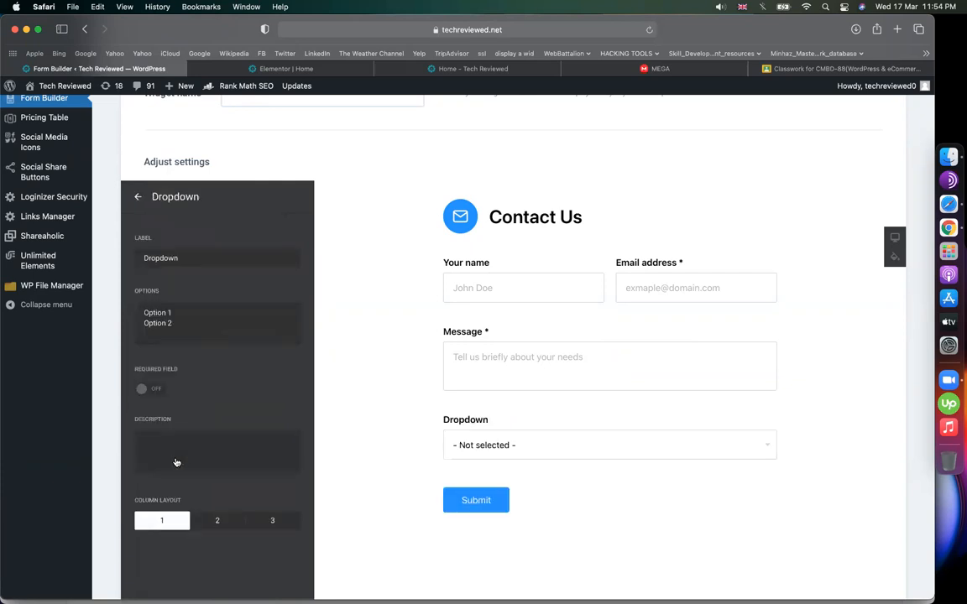
# - Label the dropdown 'Choose Course' with the options wordpress, shopify and wix
pyautogui.doubleClick(202, 259)
pyautogui.write('Choose Course')
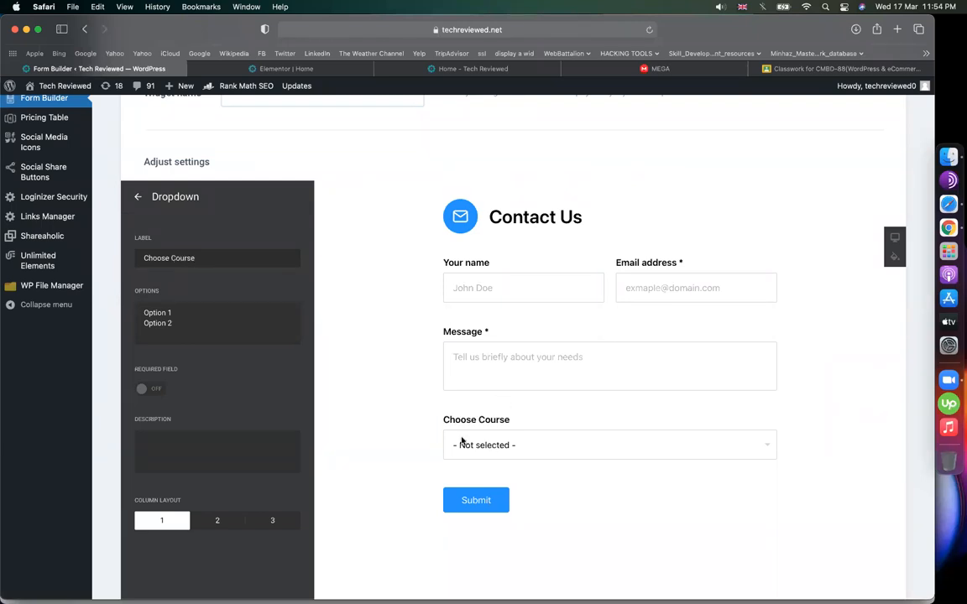
pyautogui.click(203, 308)
pyautogui.press('super+a')
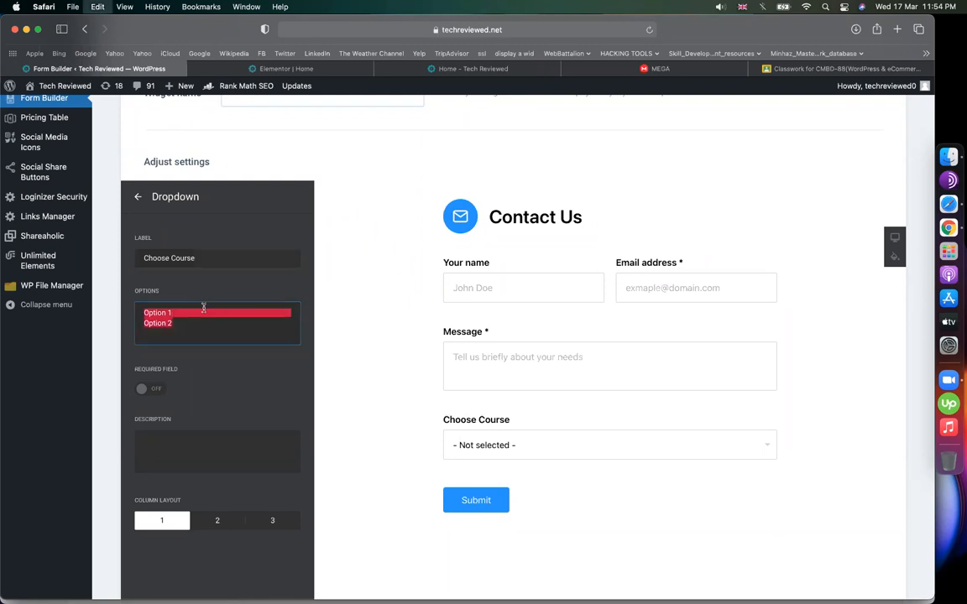
pyautogui.write('wordpress shopify wi')
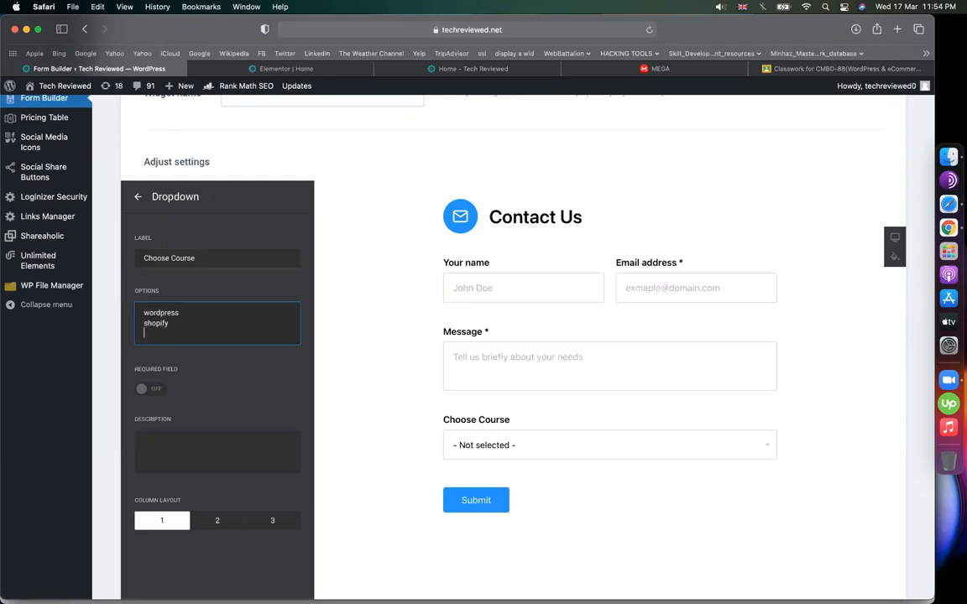
pyautogui.write('x')
# - Test the Choose Course list in the preview, leaving wordpress selected
pyautogui.click(589, 455)
pyautogui.click(493, 463)
pyautogui.click(531, 449)
pyautogui.click(496, 434)
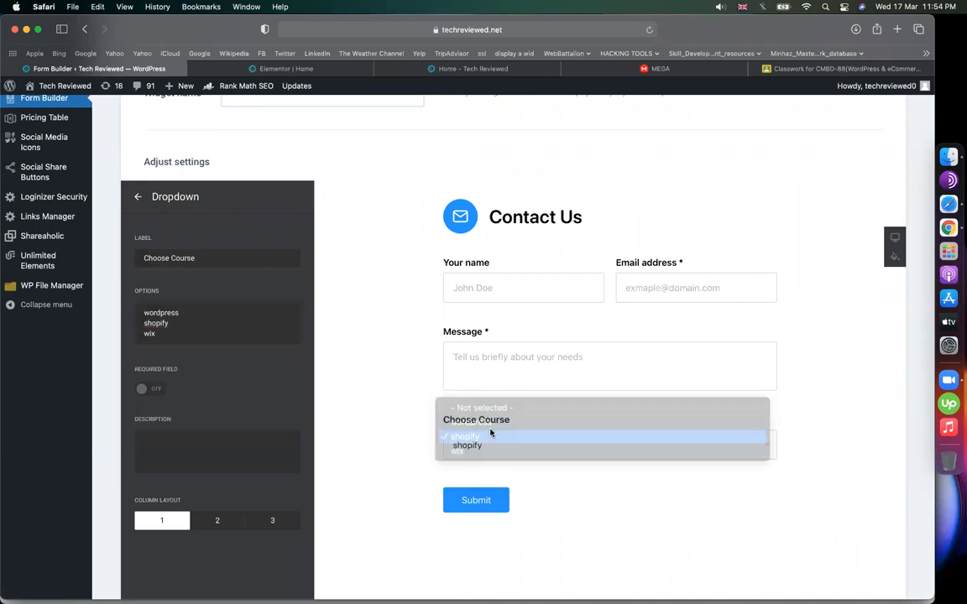
pyautogui.click(471, 434)
pyautogui.click(471, 422)
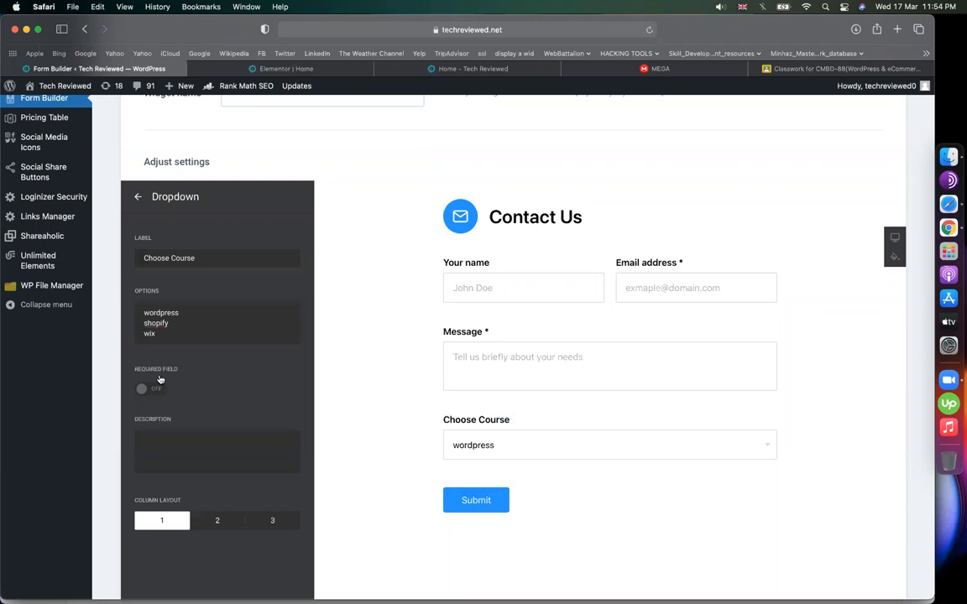
pyautogui.click(136, 198)
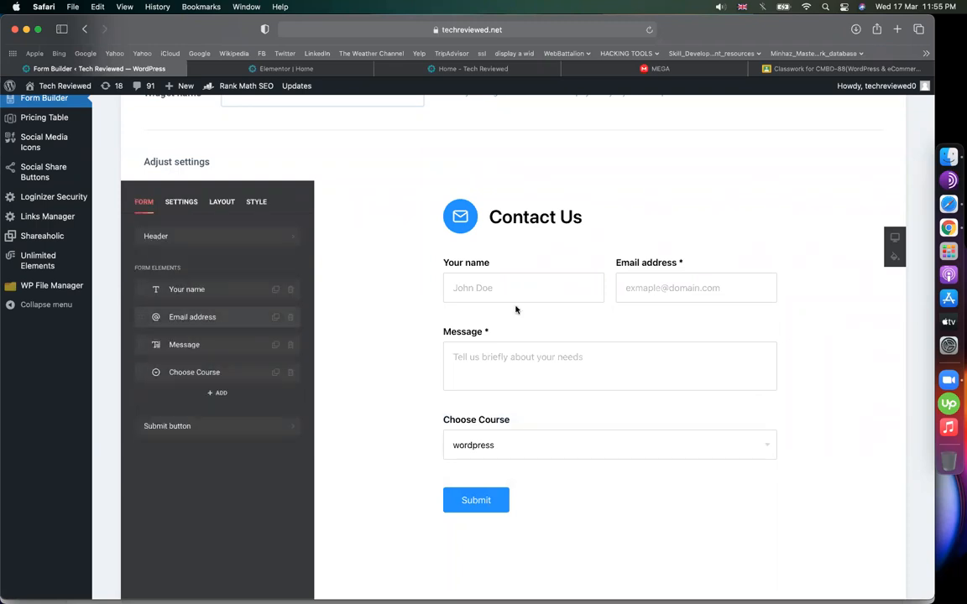
# - Review the Your name, Email address and Message column layouts, keeping Your name at half width
pyautogui.click(220, 289)
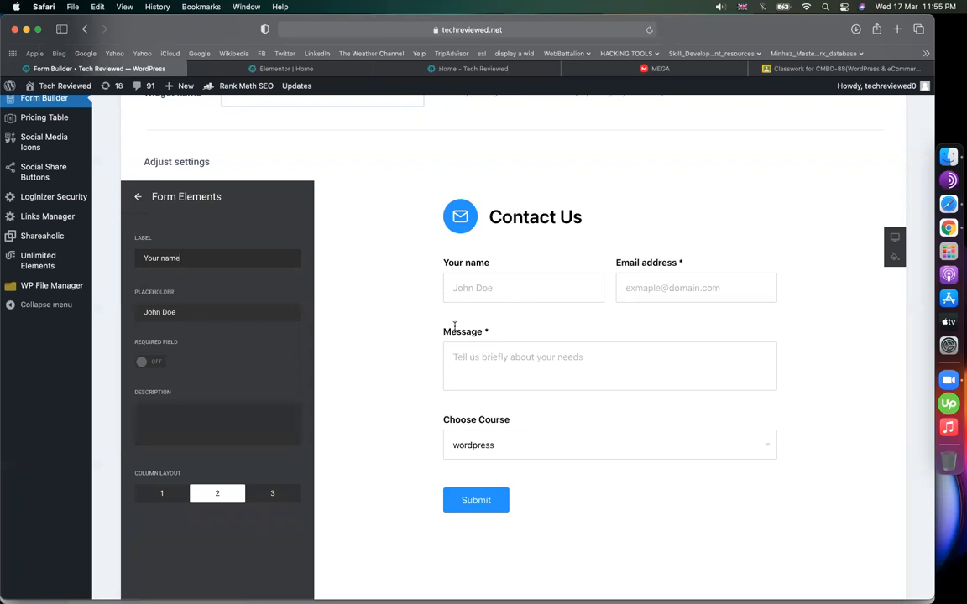
pyautogui.press('XF86AudioLowerVolume')
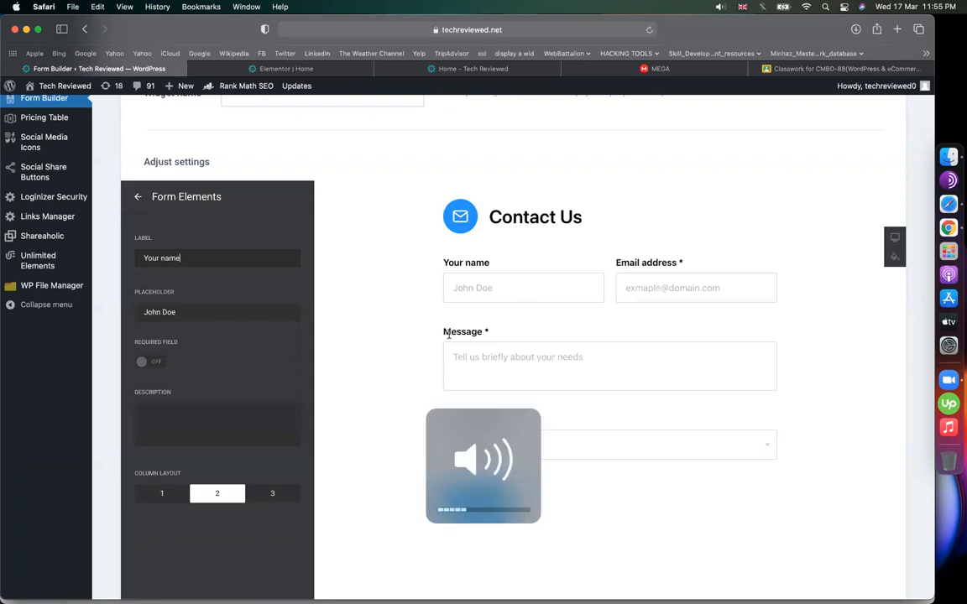
pyautogui.press('XF86AudioRaiseVolume')
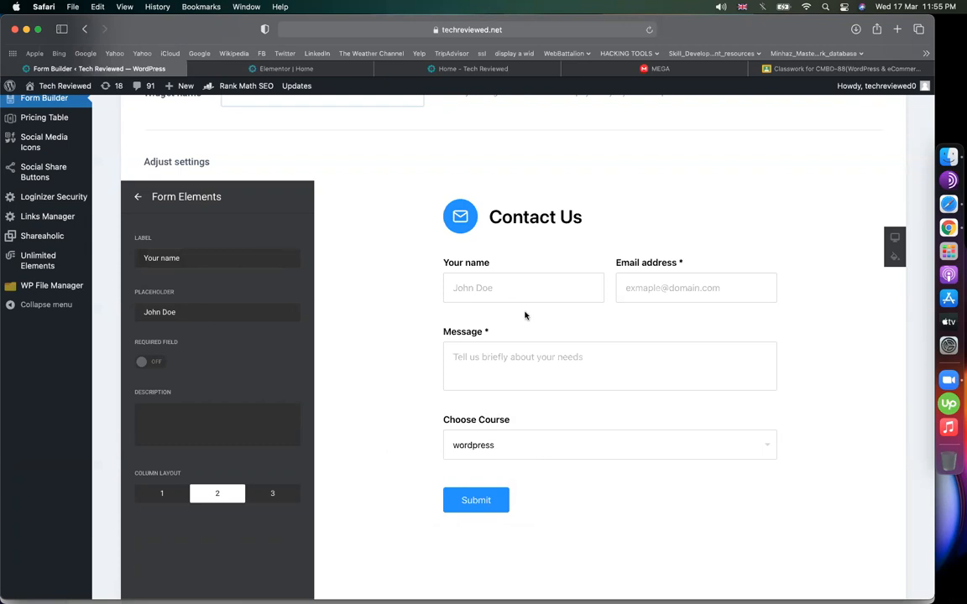
pyautogui.click(163, 494)
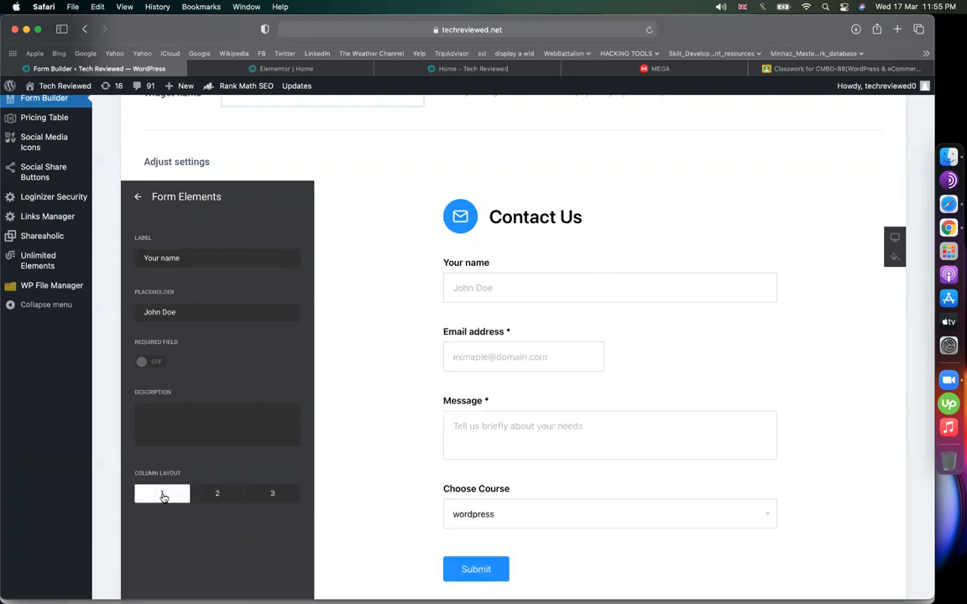
pyautogui.click(218, 495)
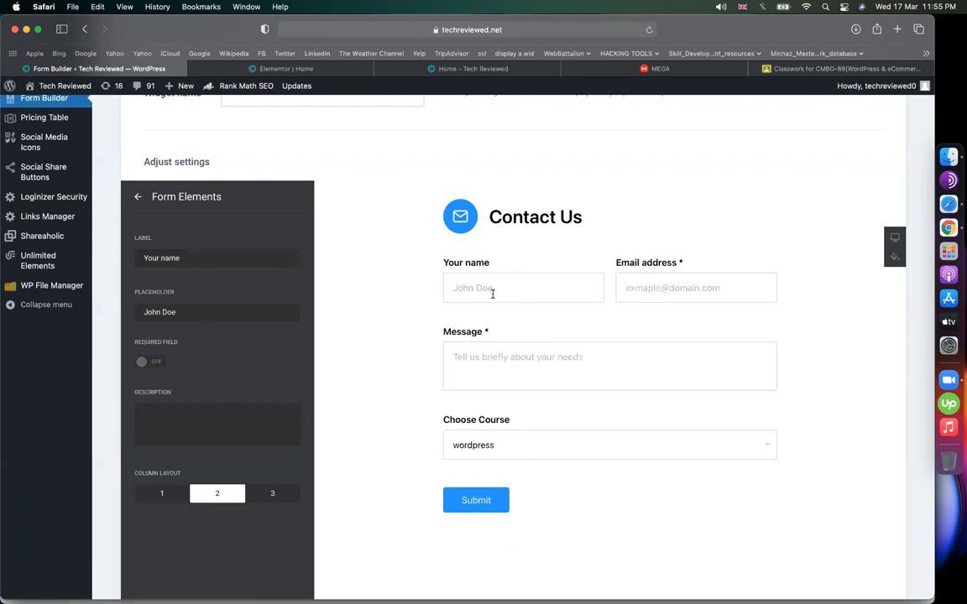
pyautogui.click(136, 196)
pyautogui.click(205, 315)
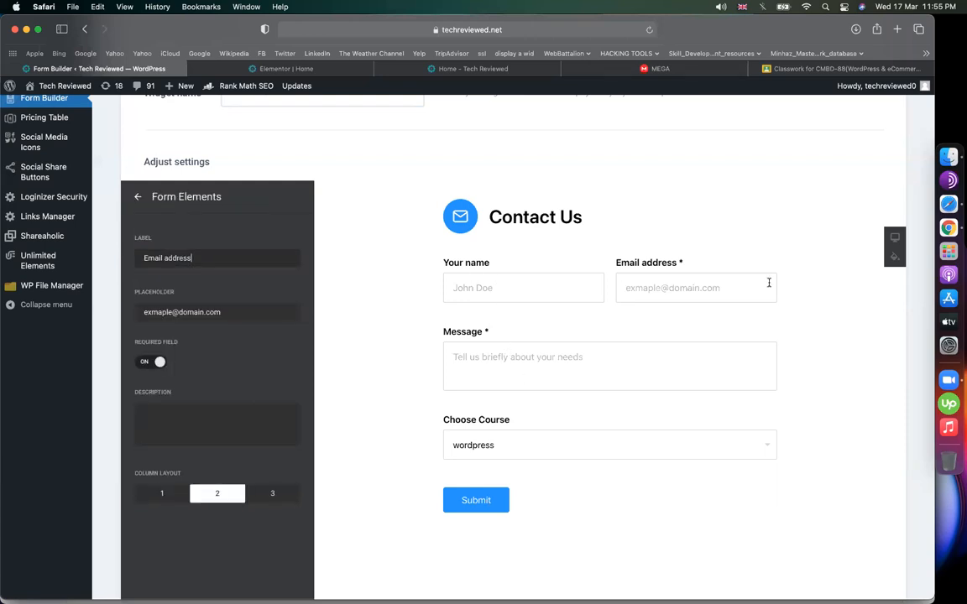
pyautogui.click(136, 197)
pyautogui.click(171, 344)
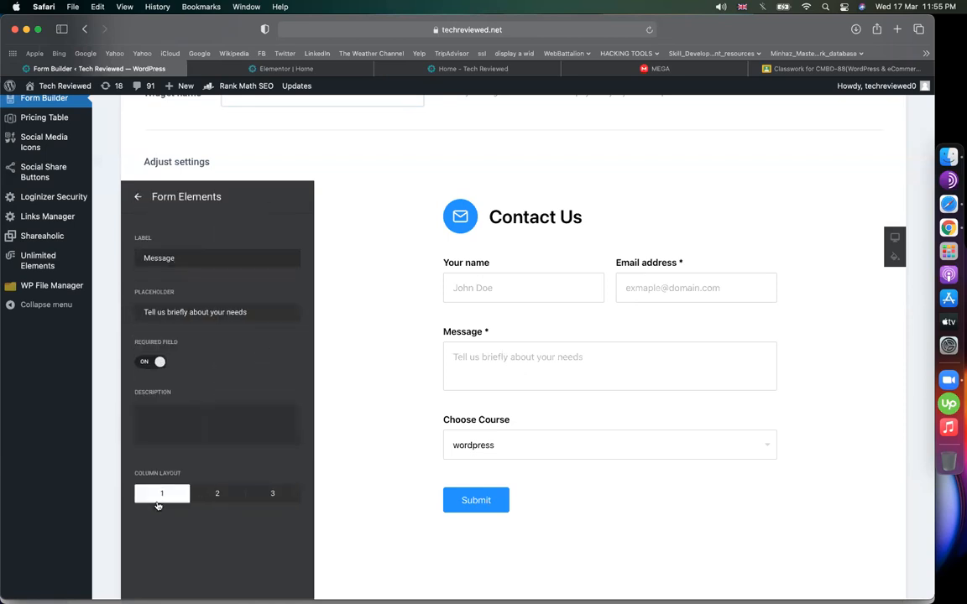
pyautogui.click(136, 197)
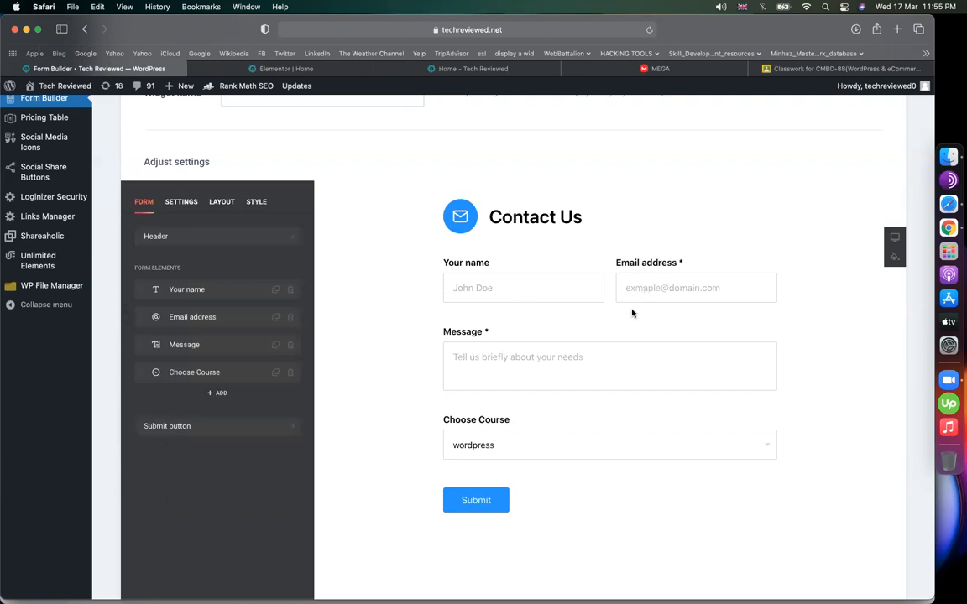
# - Try one-third widths for Your name, Email address and Message, then return Message to half width
pyautogui.click(193, 288)
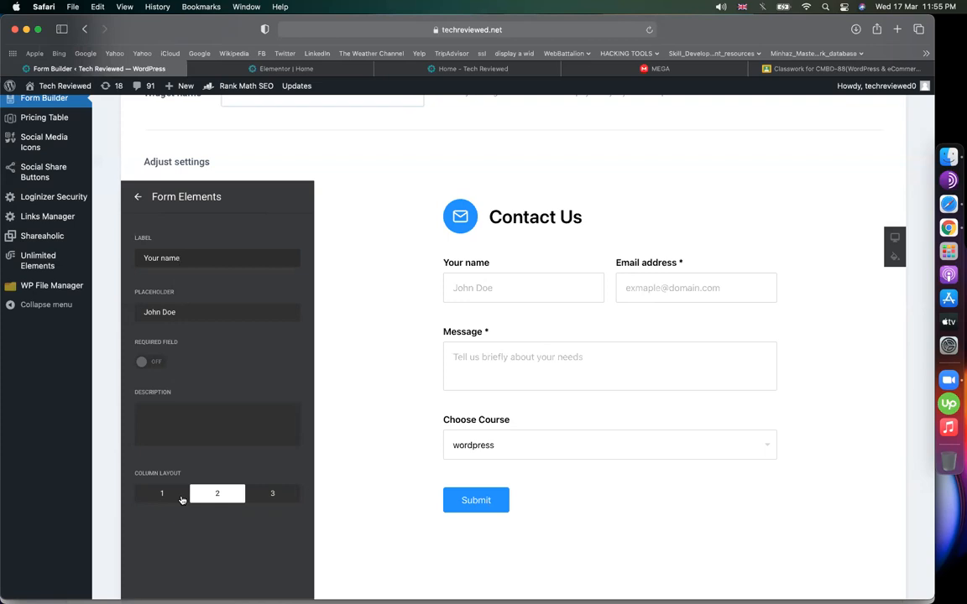
pyautogui.click(271, 494)
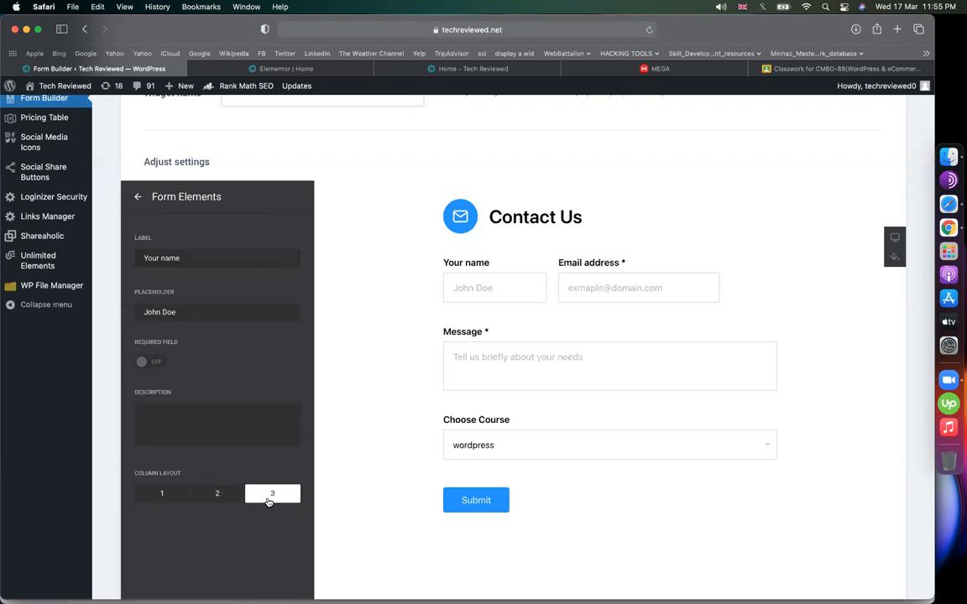
pyautogui.click(138, 198)
pyautogui.click(186, 317)
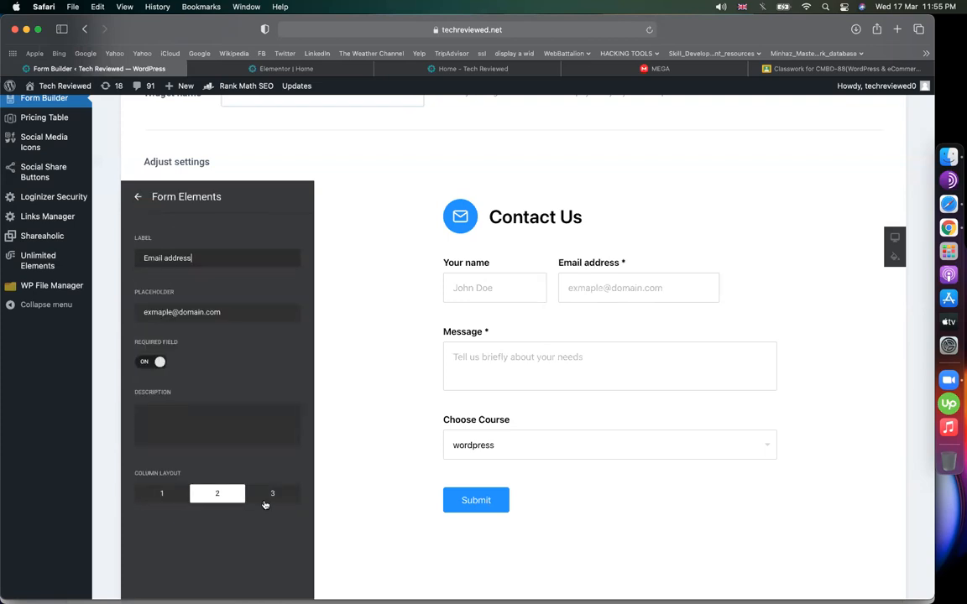
pyautogui.click(264, 501)
pyautogui.click(138, 196)
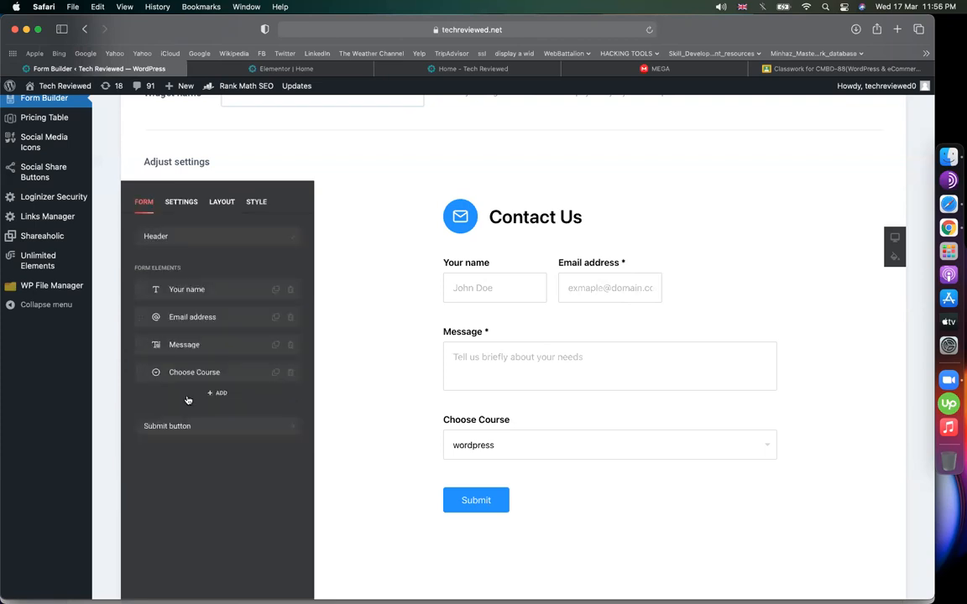
pyautogui.click(186, 345)
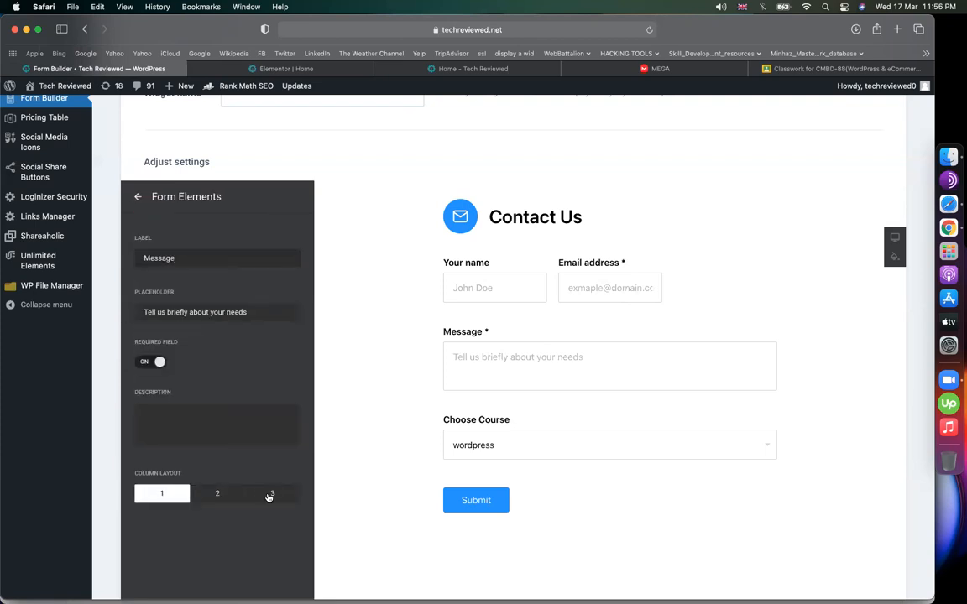
pyautogui.click(268, 496)
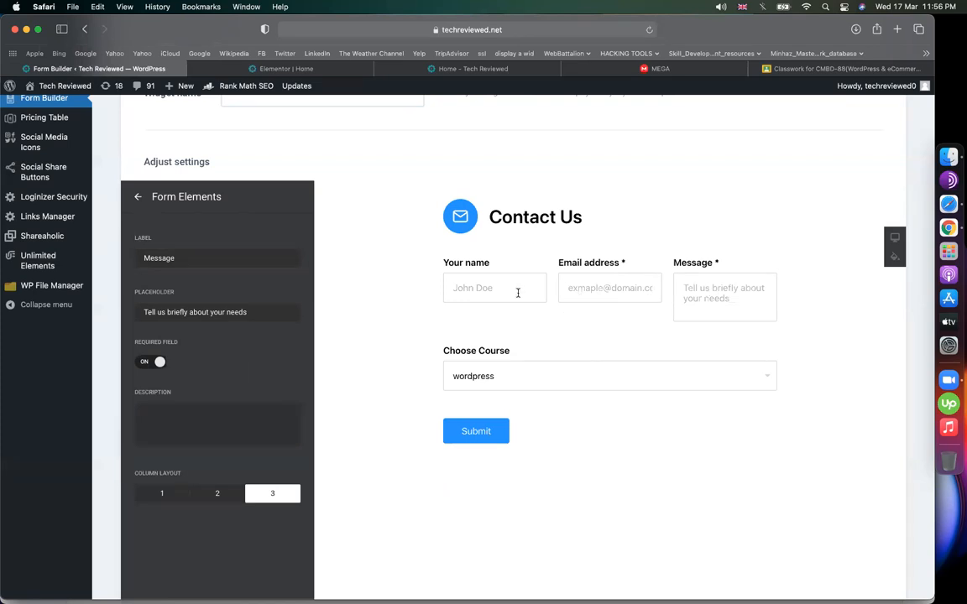
pyautogui.click(218, 495)
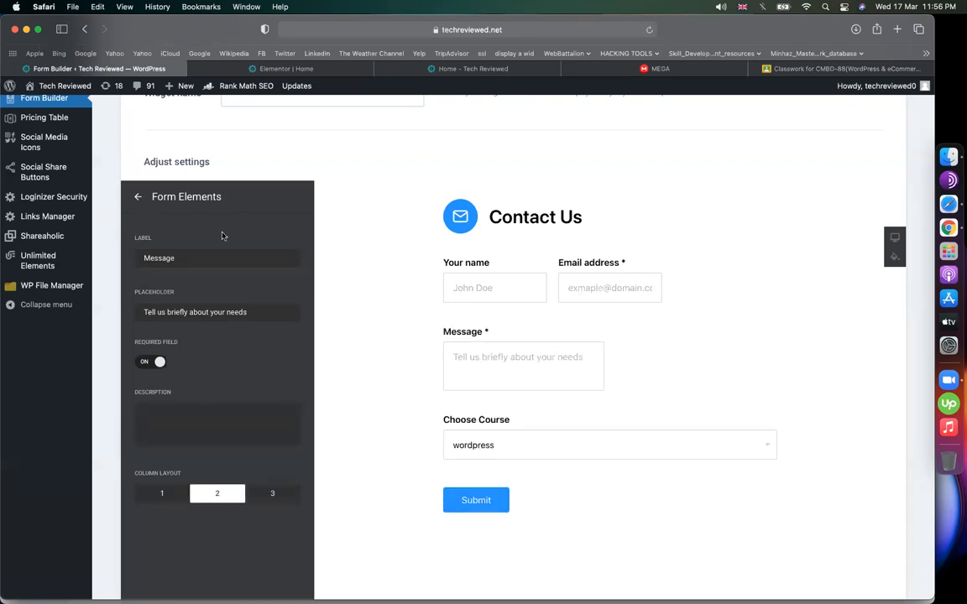
pyautogui.click(141, 196)
# - Put Email address and Your name at half width and make Message span the full width
pyautogui.click(186, 312)
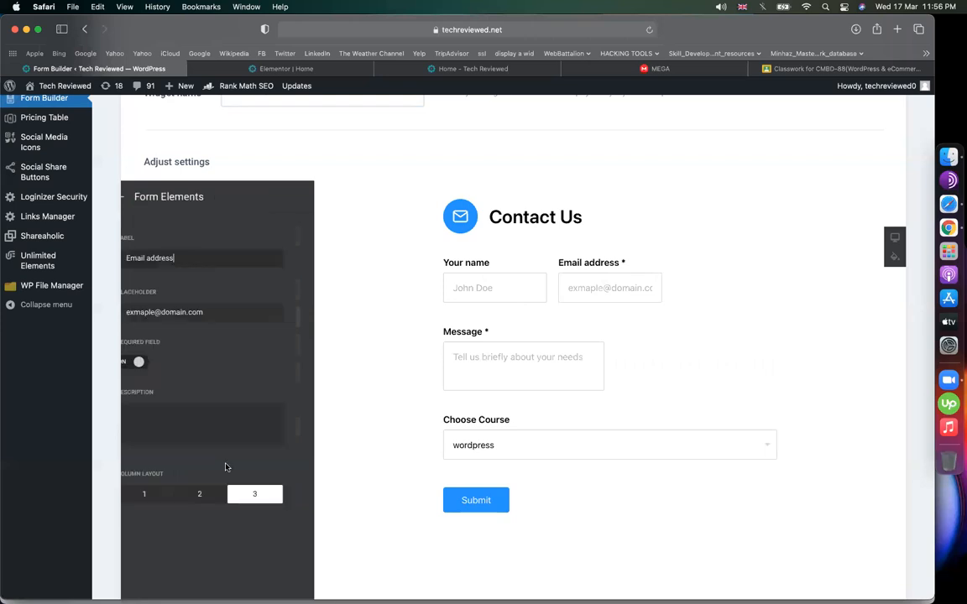
pyautogui.click(216, 494)
pyautogui.click(138, 196)
pyautogui.click(198, 282)
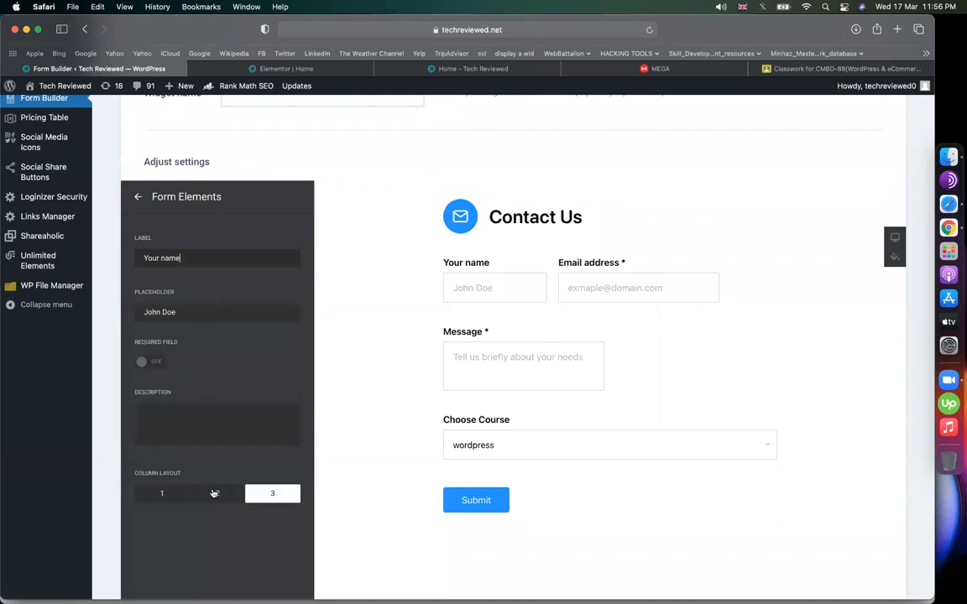
pyautogui.click(214, 494)
pyautogui.click(138, 196)
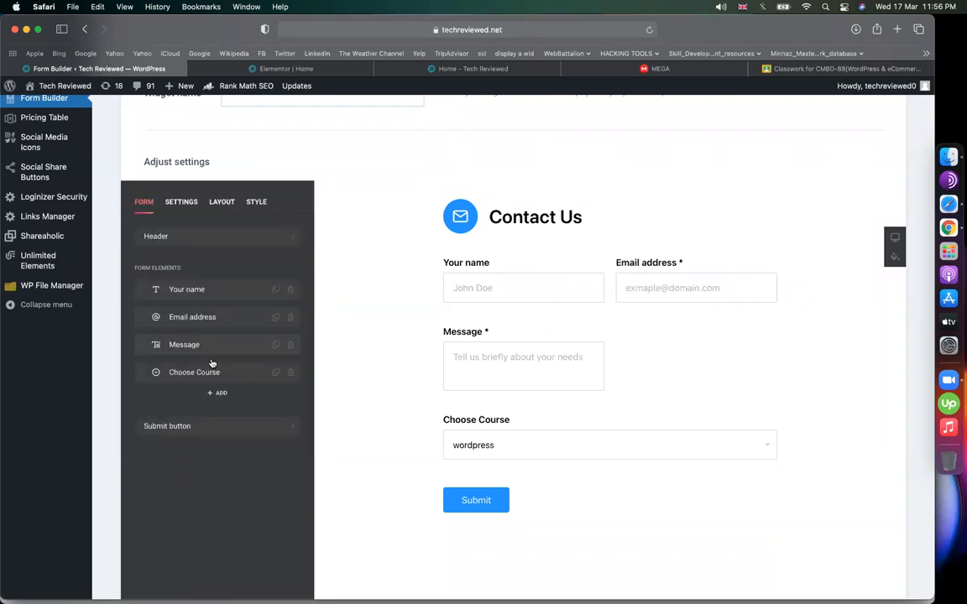
pyautogui.click(208, 350)
pyautogui.click(166, 492)
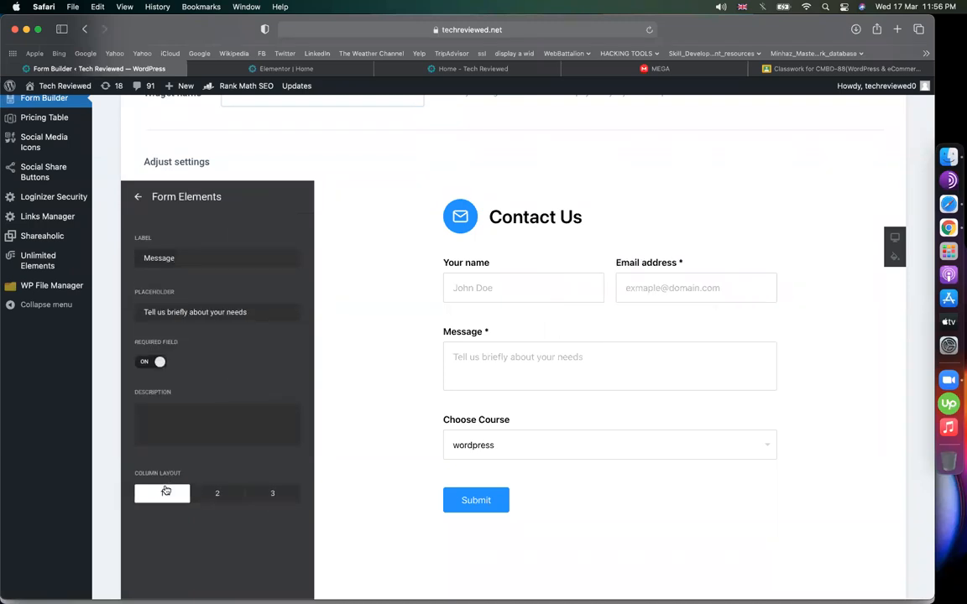
pyautogui.click(138, 197)
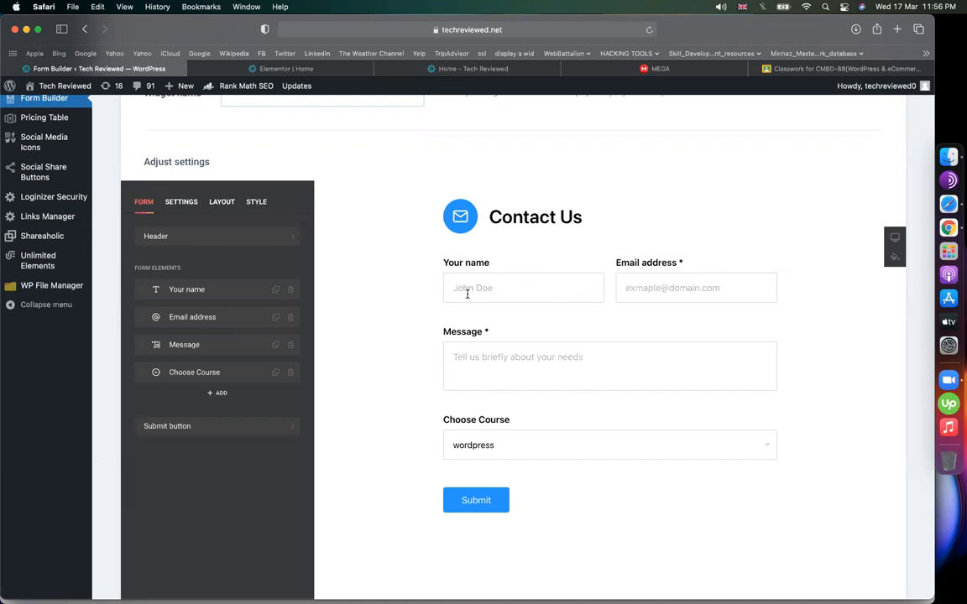
# - Drag Message and Choose Course above Email address, then restore the original field order
pyautogui.moveTo(139, 344); pyautogui.dragTo(142, 315)
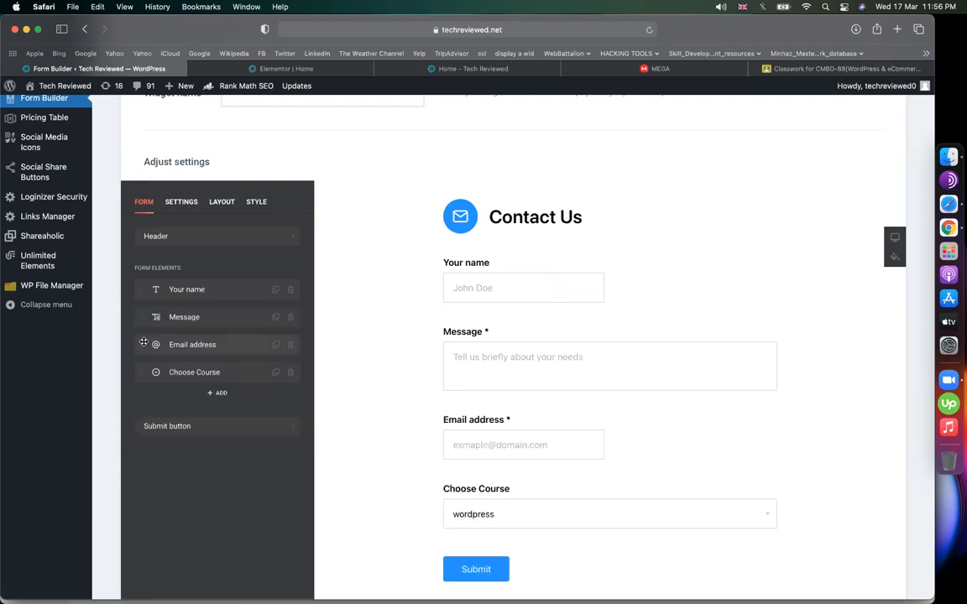
pyautogui.moveTo(143, 372); pyautogui.dragTo(139, 330)
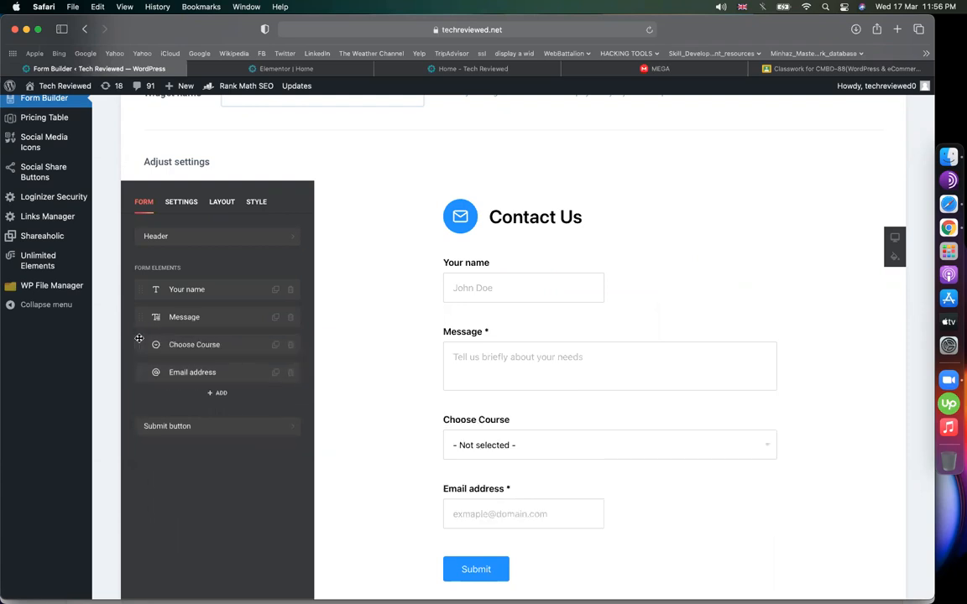
pyautogui.moveTo(144, 372); pyautogui.dragTo(143, 309)
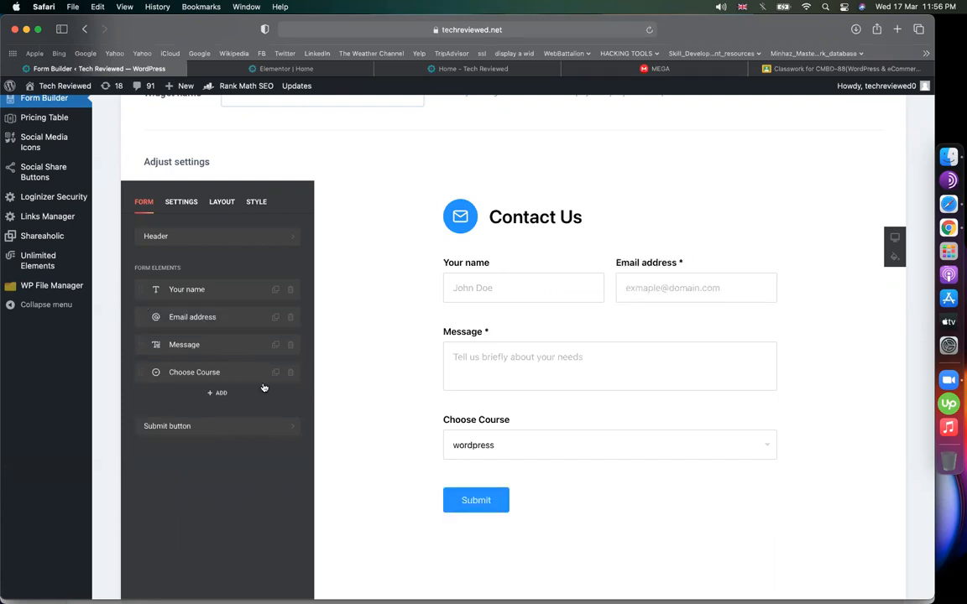
# - Type test text into the preview's Your name input, clear it, and open Your name settings
pyautogui.moveTo(444, 261); pyautogui.dragTo(499, 260)
pyautogui.click(500, 287)
pyautogui.write('gjgjg')
pyautogui.press('super+a')
pyautogui.press('BackSpace')
pyautogui.click(209, 297)
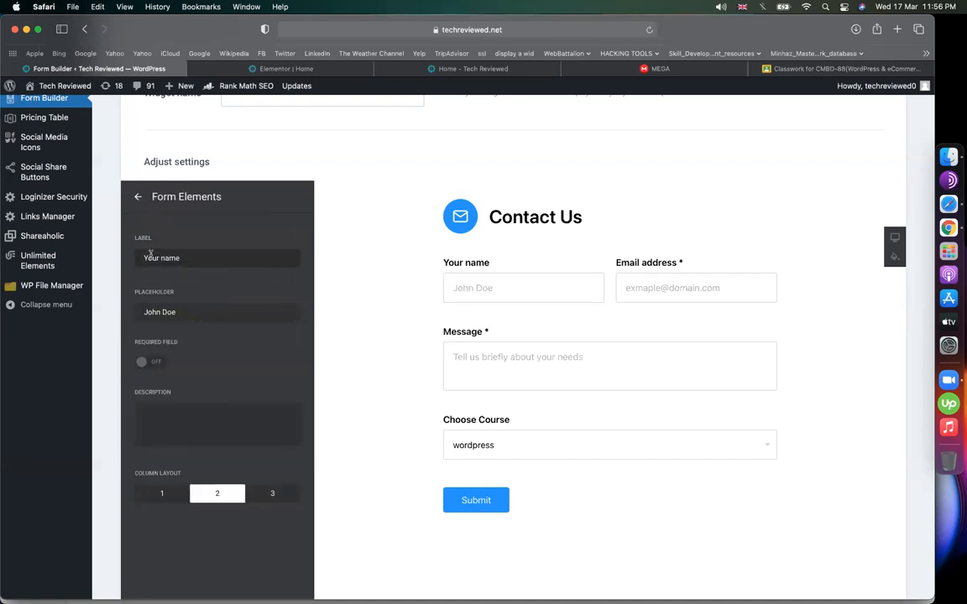
# - Change the Your name placeholder from John Doe to 'write your name'
pyautogui.moveTo(444, 262); pyautogui.dragTo(533, 261)
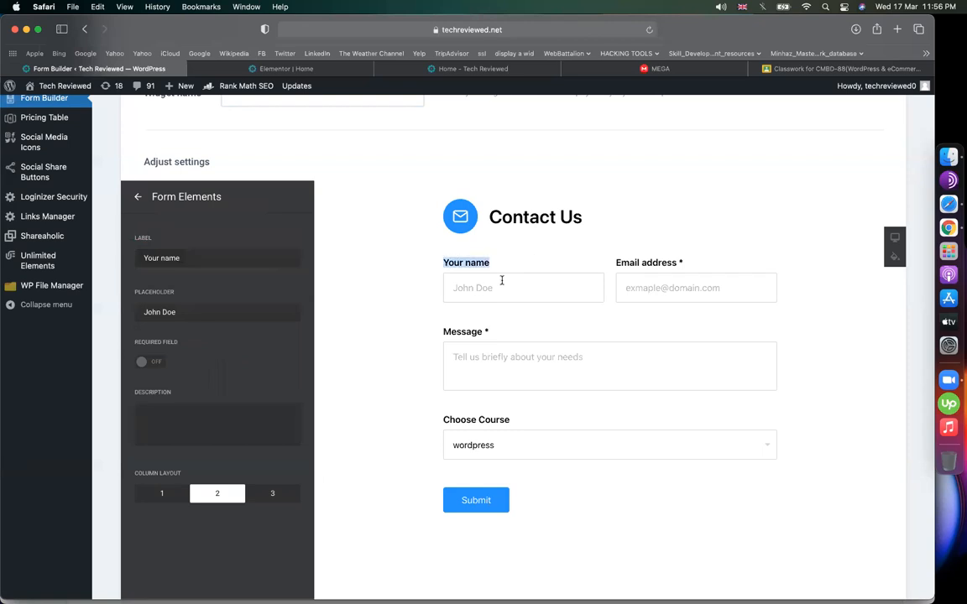
pyautogui.click(224, 307)
pyautogui.press('super+a')
pyautogui.write('wri')
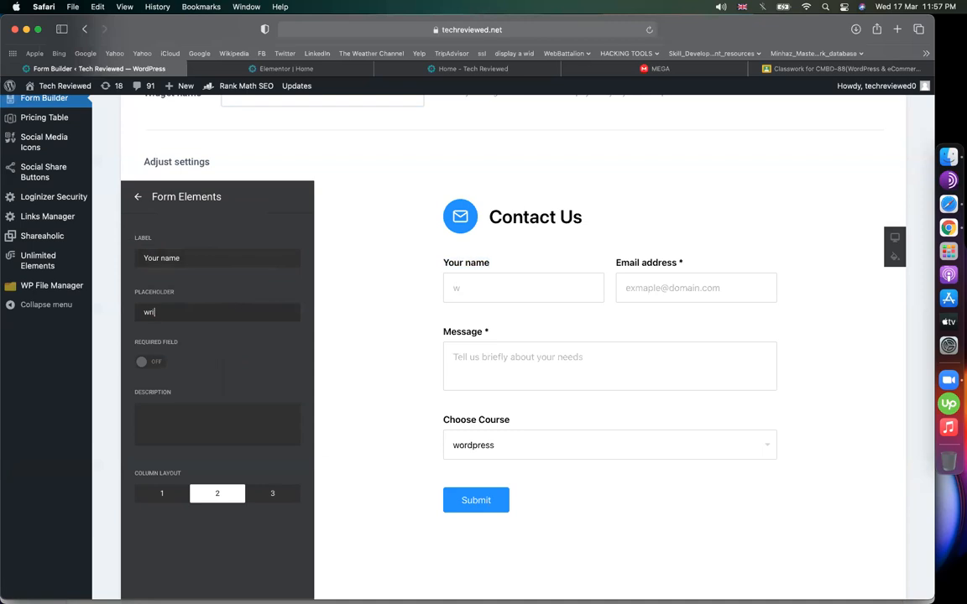
pyautogui.write('te your name')
# - Check the new placeholder in the preview, then bring up the form's submission settings
pyautogui.click(537, 287)
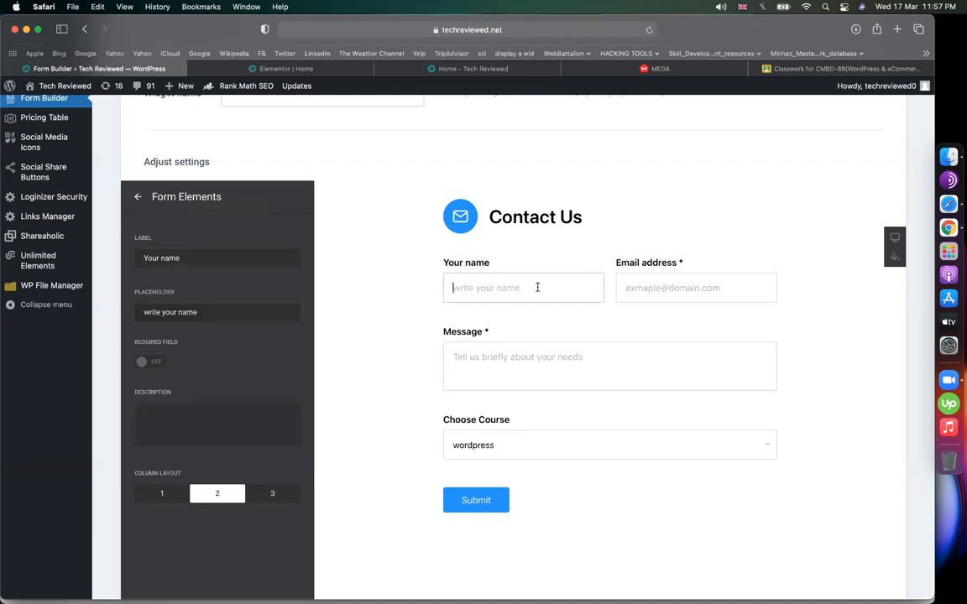
pyautogui.write('minha')
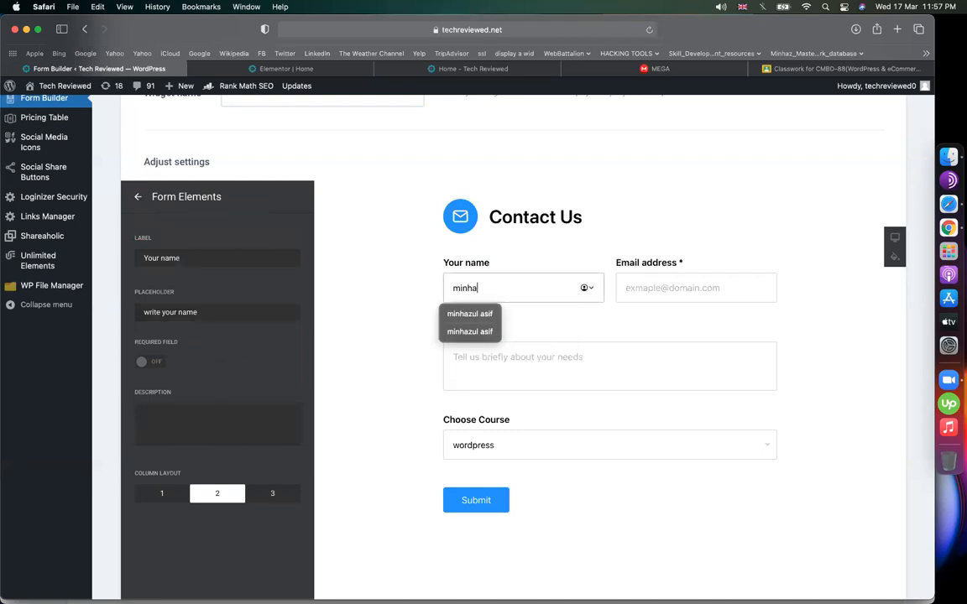
pyautogui.press('BackSpace')
pyautogui.press('BackSpace')
pyautogui.press('BackSpace')
pyautogui.press('BackSpace')
pyautogui.press('BackSpace')
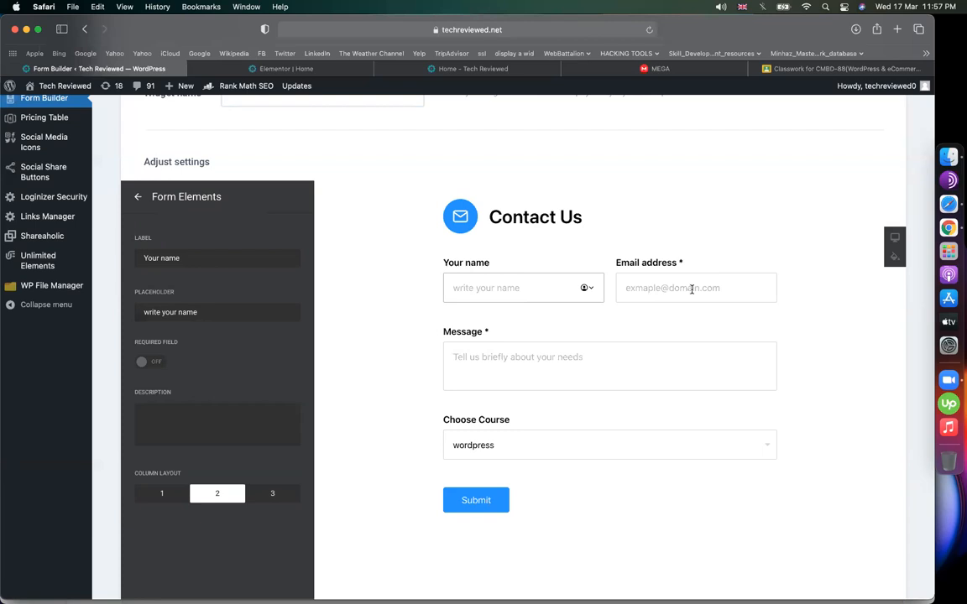
pyautogui.click(134, 198)
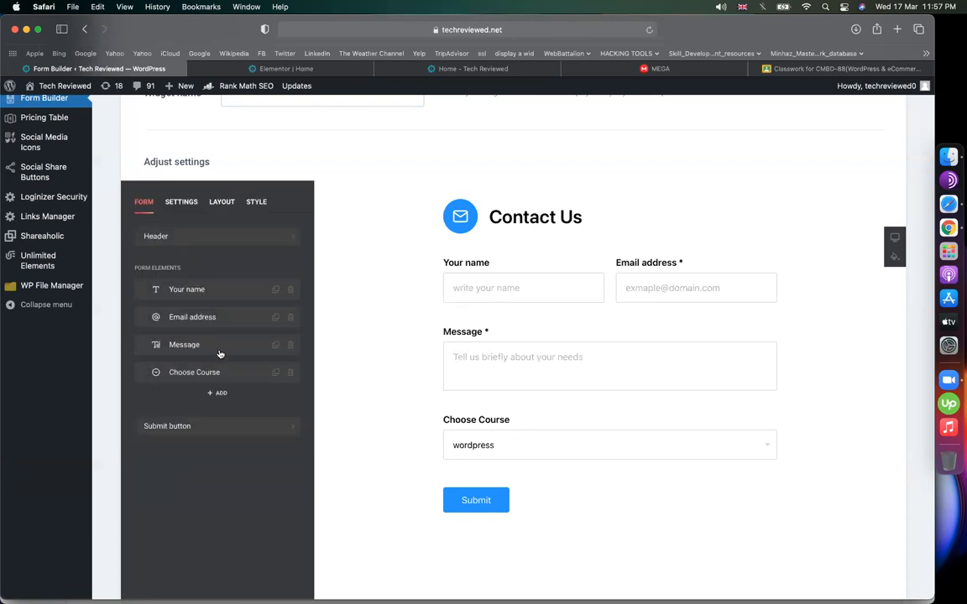
pyautogui.click(179, 203)
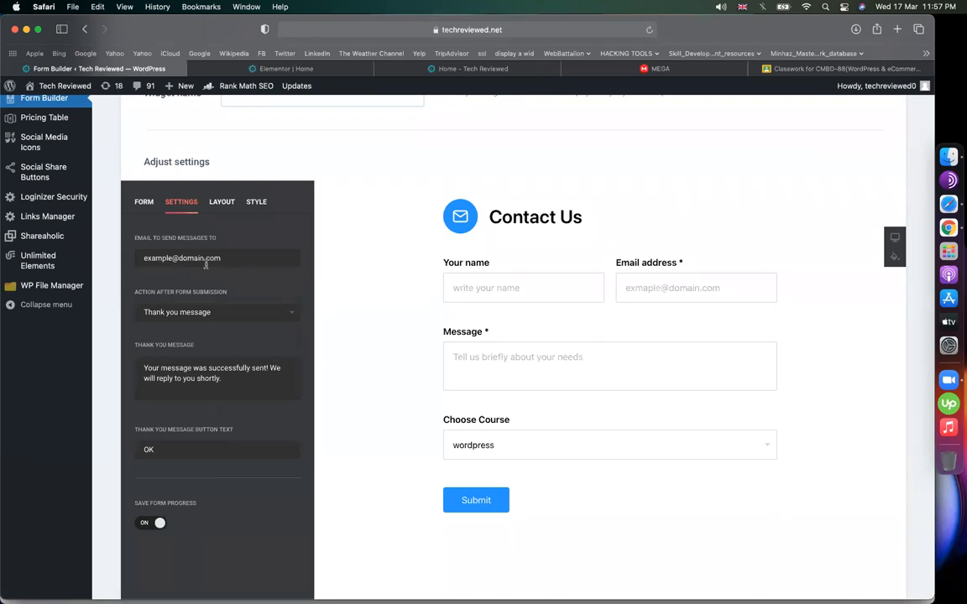
# - Enter the recipient e-mail address and keep Thank you message as the after-submission action
pyautogui.moveTo(225, 257); pyautogui.dragTo(99, 262)
pyautogui.click(250, 318)
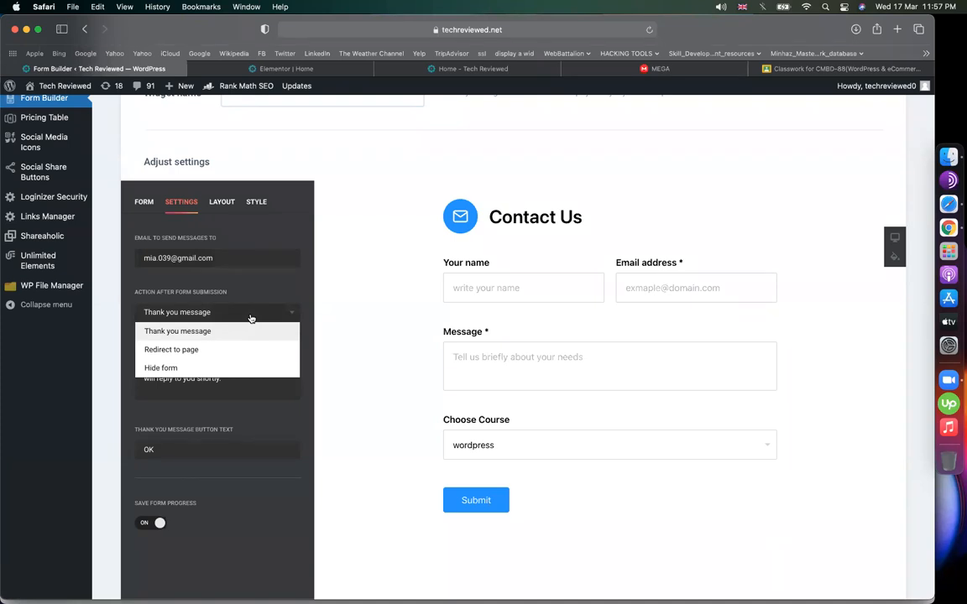
pyautogui.click(244, 388)
# - Rewrite the thank-you message to 'Thanks to contact us ! we will reach you via email shortly !'
pyautogui.moveTo(243, 389); pyautogui.dragTo(121, 367)
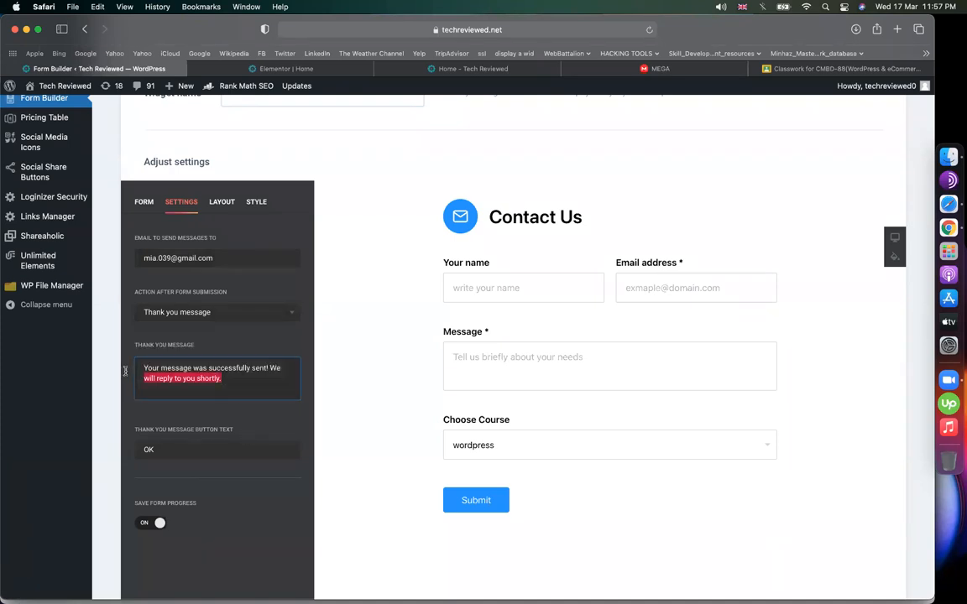
pyautogui.write('Thanks ')
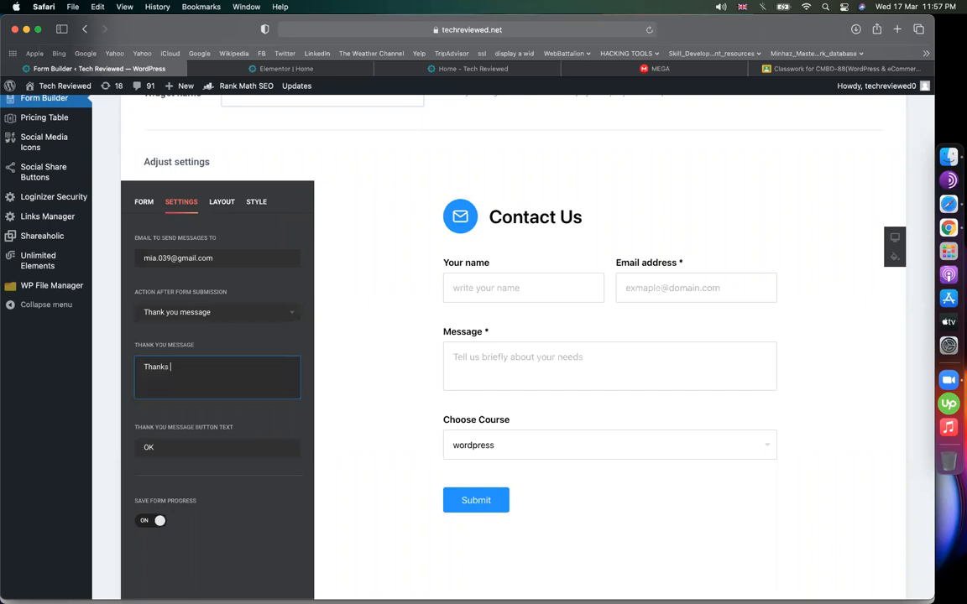
pyautogui.write('to contact us ! we will reach you')
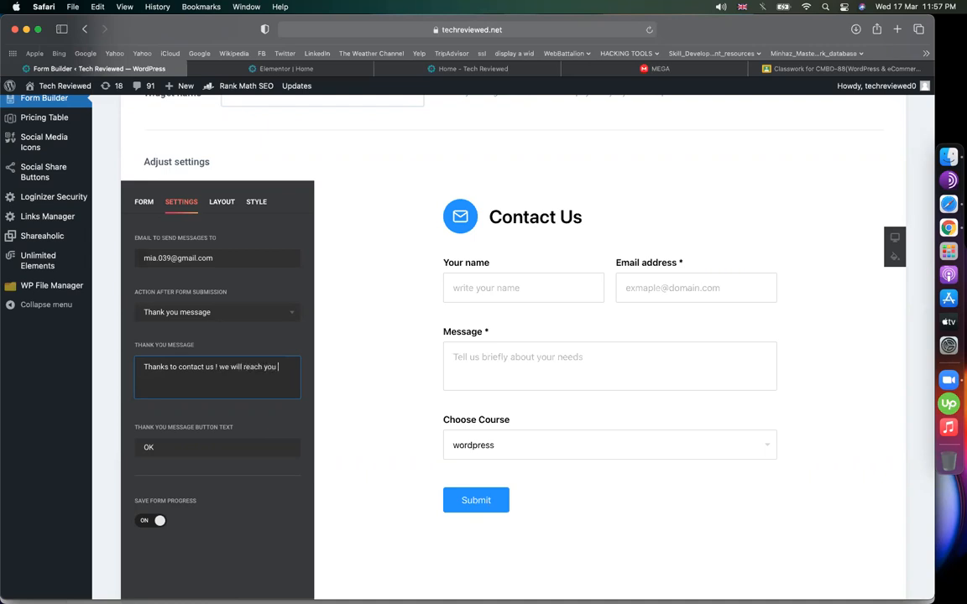
pyautogui.write('mail shortly !')
# - Try the Boxed and Floating layouts on the form, settling on the Default layout
pyautogui.moveTo(244, 382); pyautogui.dragTo(134, 351)
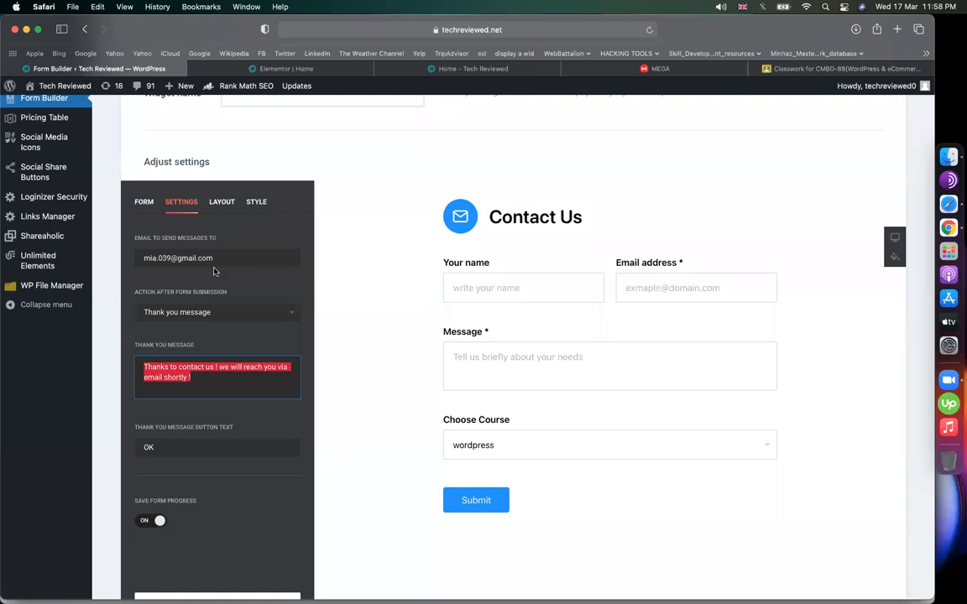
pyautogui.click(221, 201)
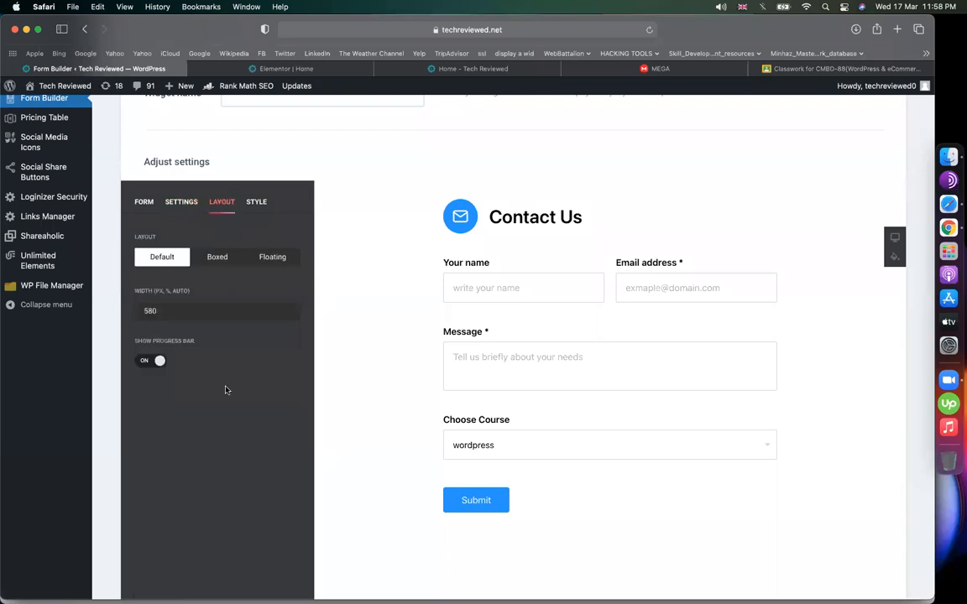
pyautogui.click(225, 259)
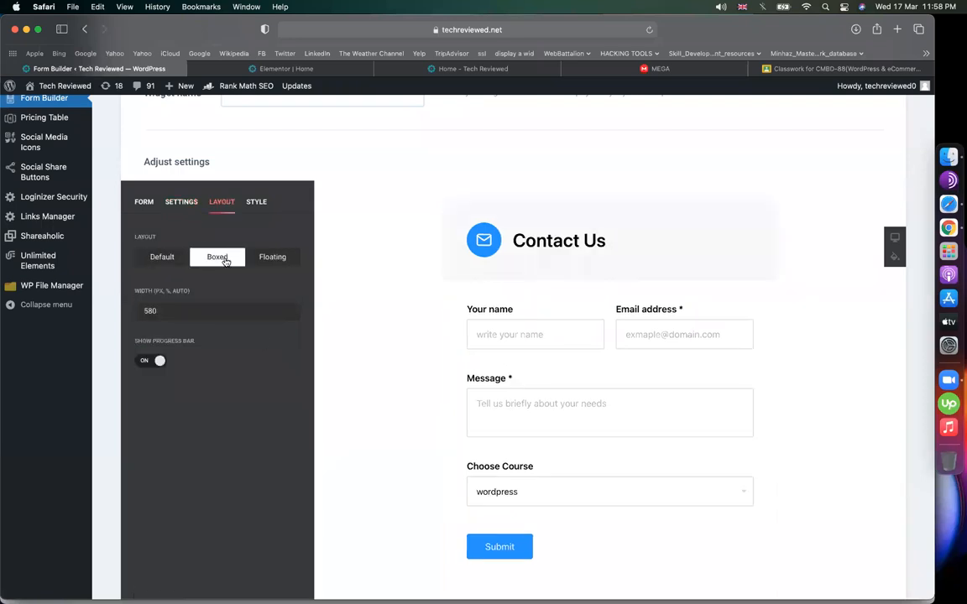
pyautogui.click(273, 258)
pyautogui.scroll(-3, 505, 397)
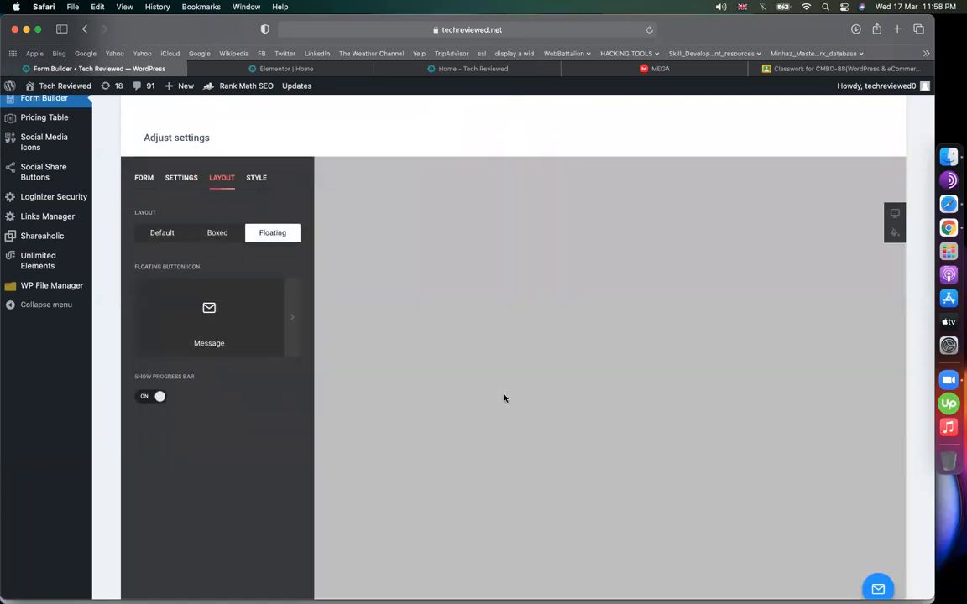
pyautogui.scroll(6, 505, 397)
pyautogui.scroll(-4, 512, 520)
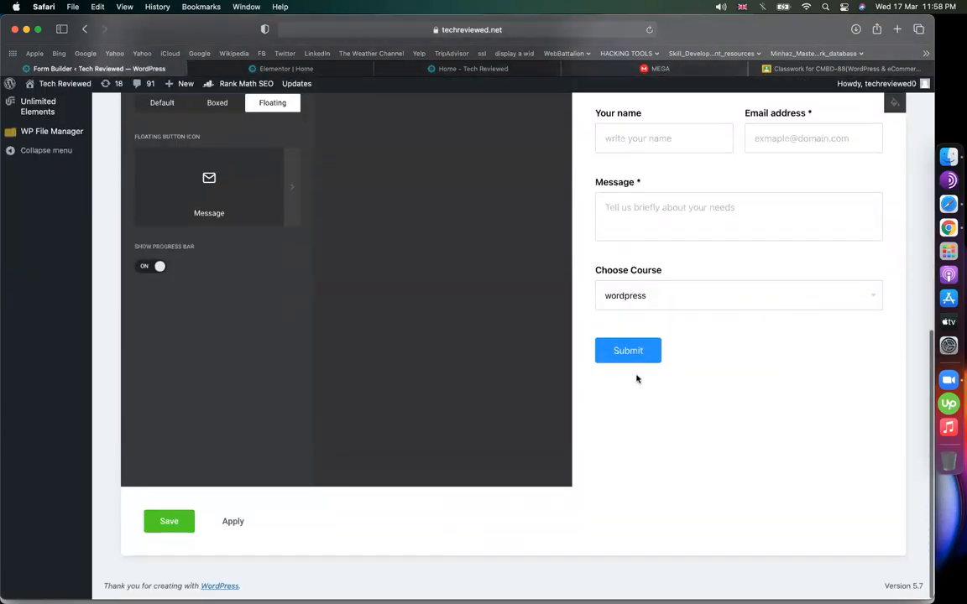
pyautogui.scroll(2, 636, 377)
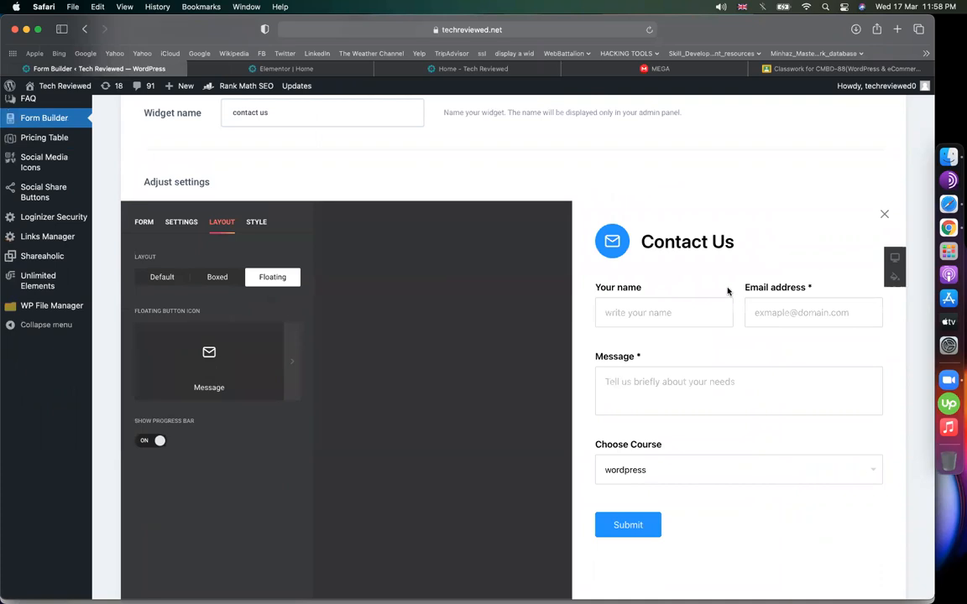
pyautogui.click(885, 216)
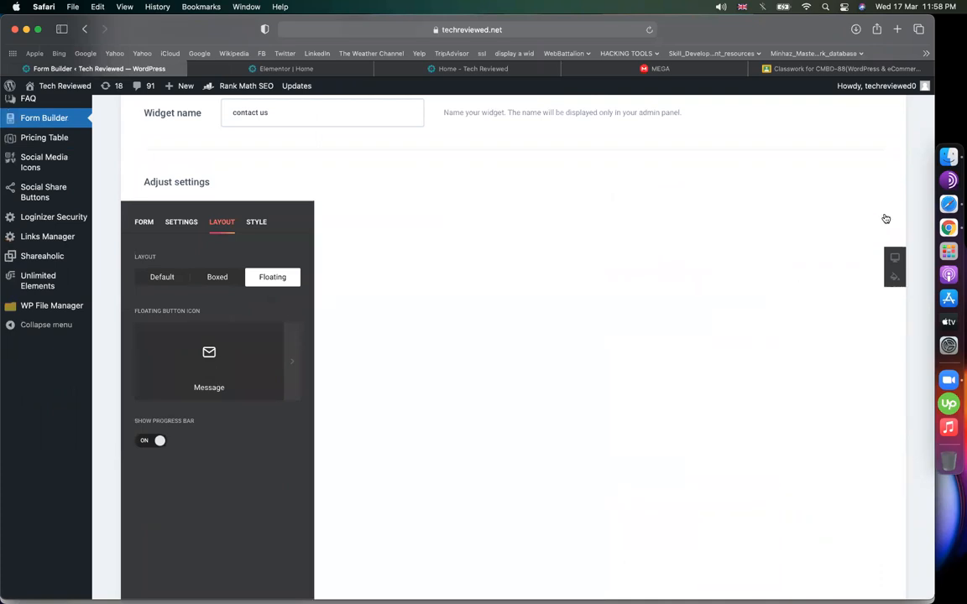
pyautogui.click(202, 279)
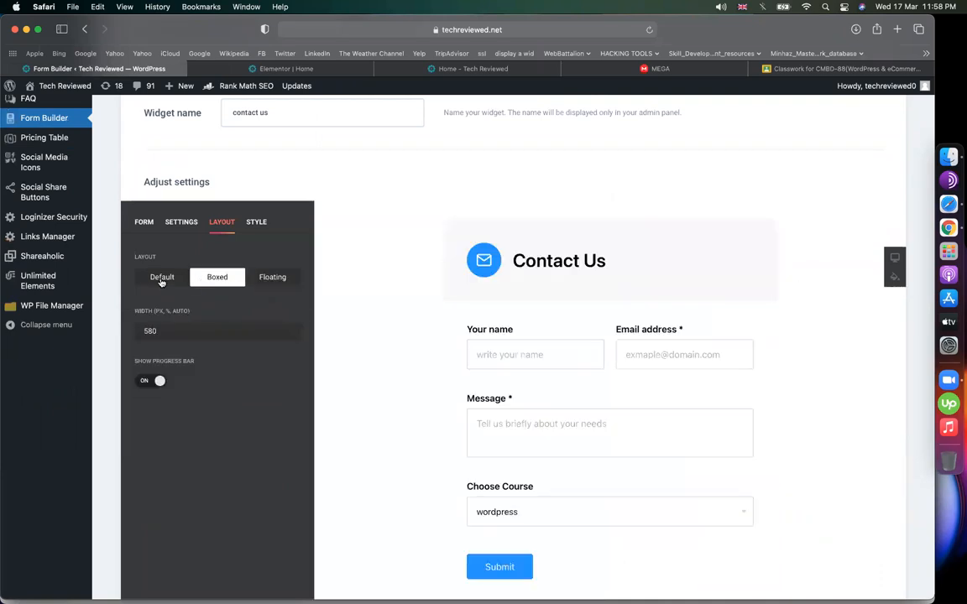
pyautogui.click(162, 280)
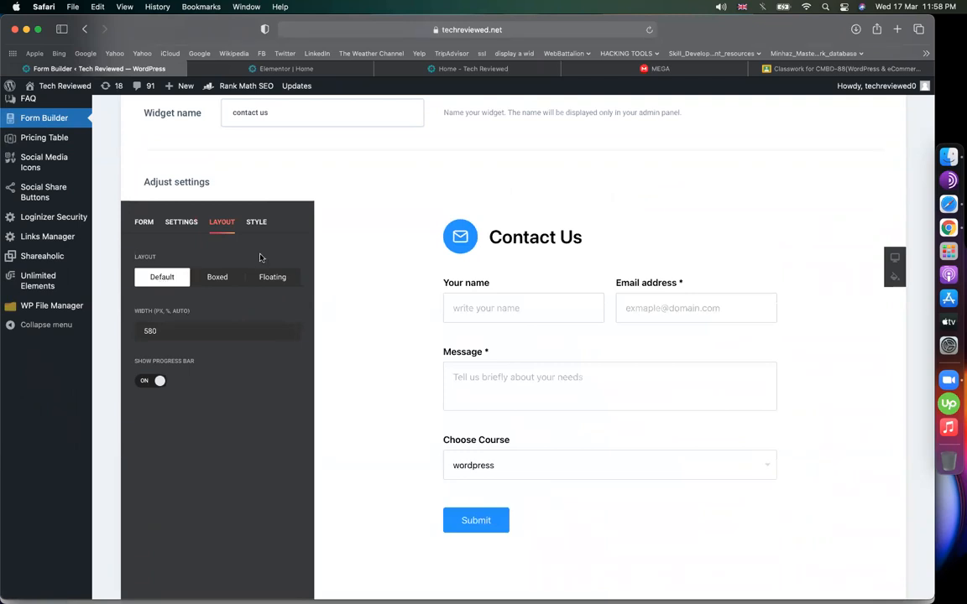
# - Compare the Flat and Material styles on the form's Your name, Email address and Message fields
pyautogui.click(256, 221)
pyautogui.click(151, 330)
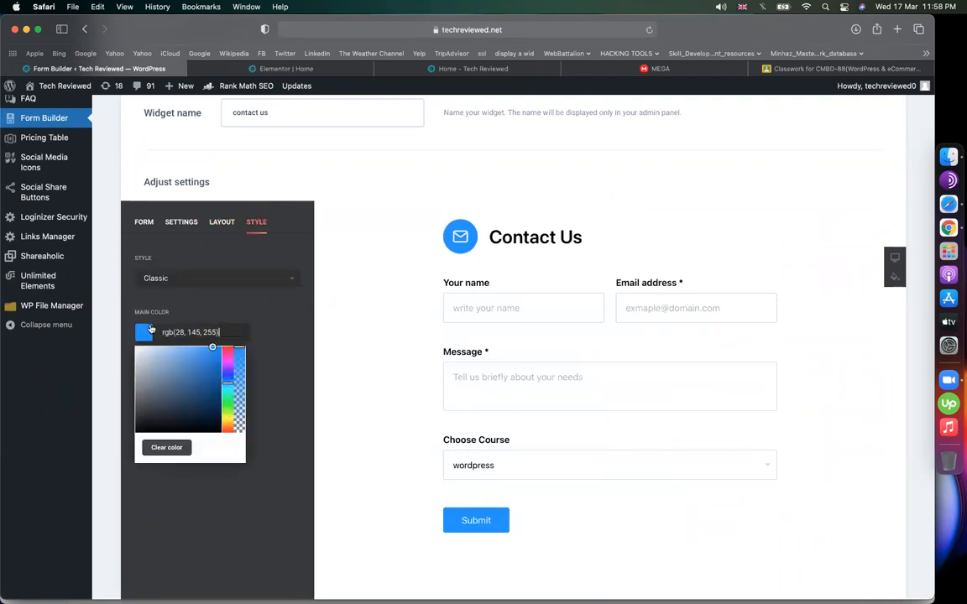
pyautogui.click(153, 280)
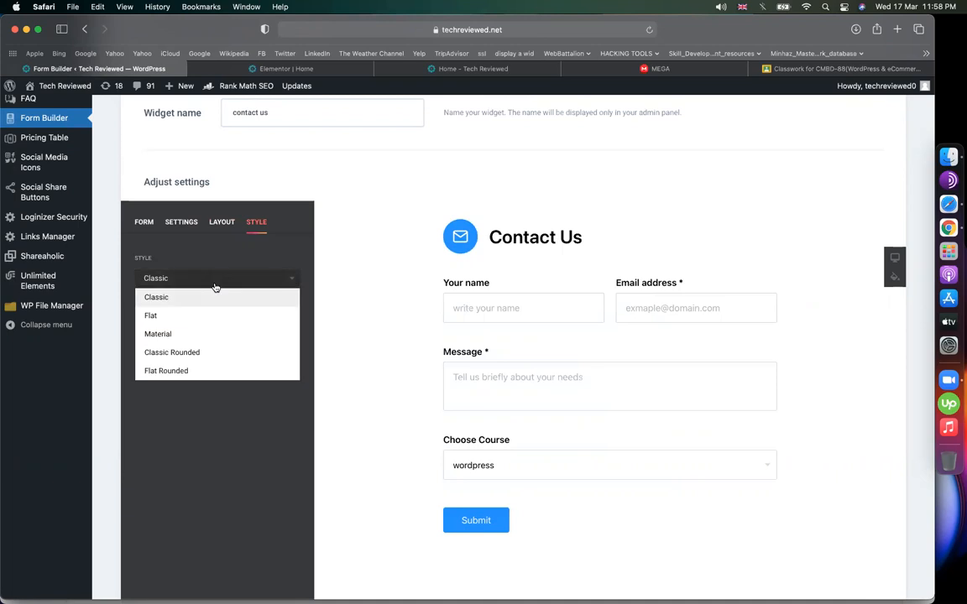
pyautogui.click(166, 314)
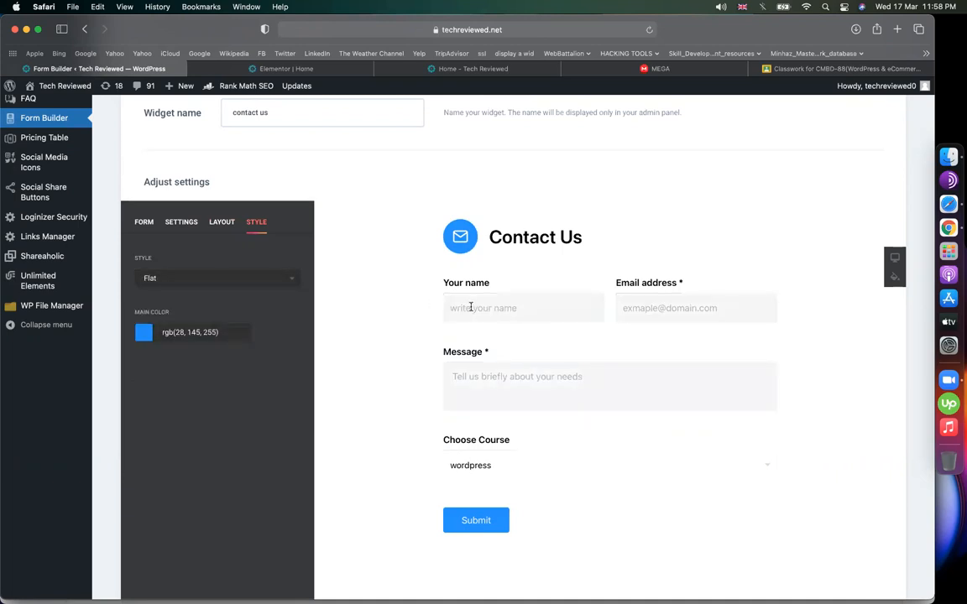
pyautogui.click(220, 278)
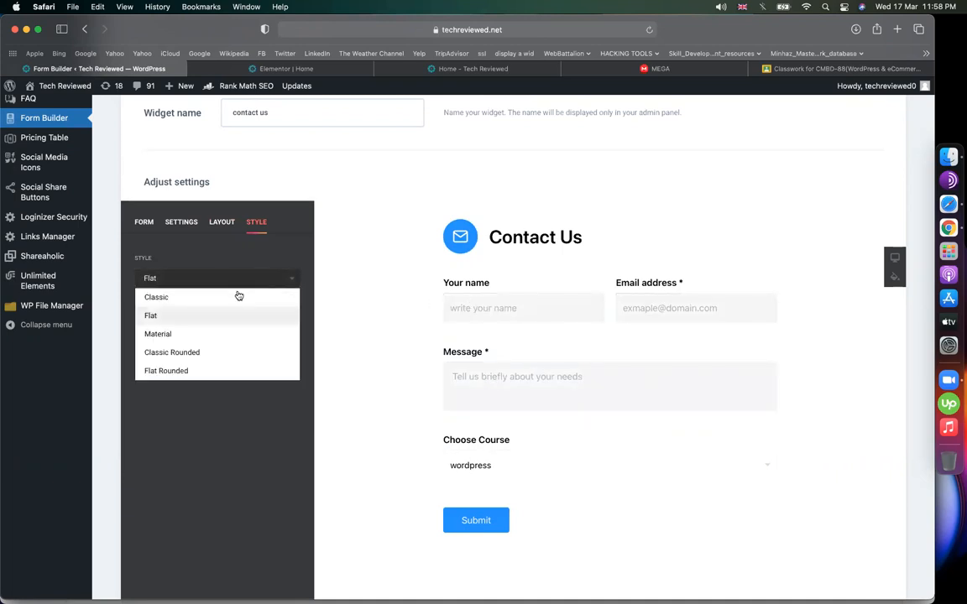
pyautogui.click(199, 333)
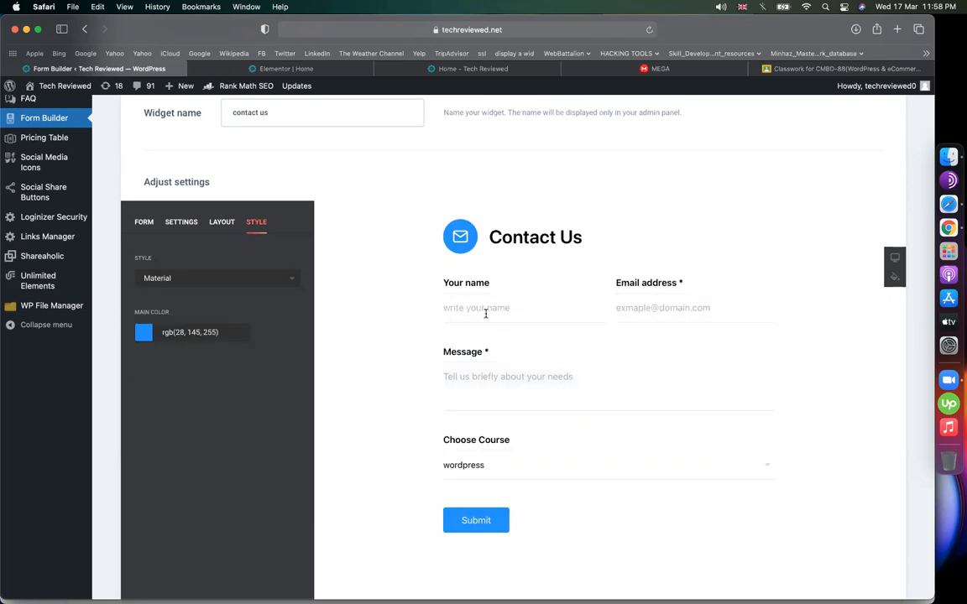
pyautogui.click(507, 308)
pyautogui.click(707, 312)
pyautogui.click(500, 390)
# - Try Classic Rounded and Flat Rounded styles, then settle on the Flat style
pyautogui.click(211, 277)
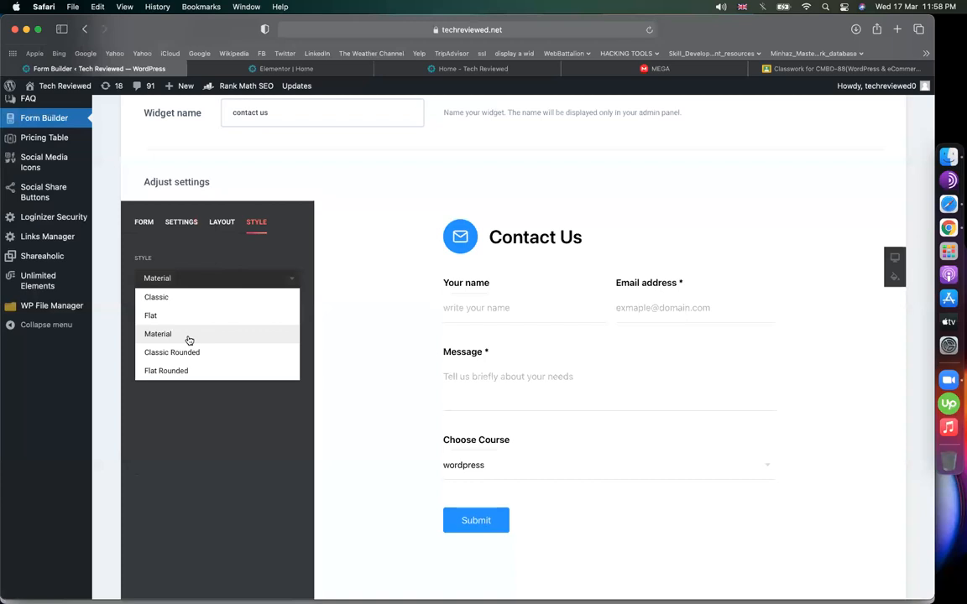
pyautogui.click(185, 351)
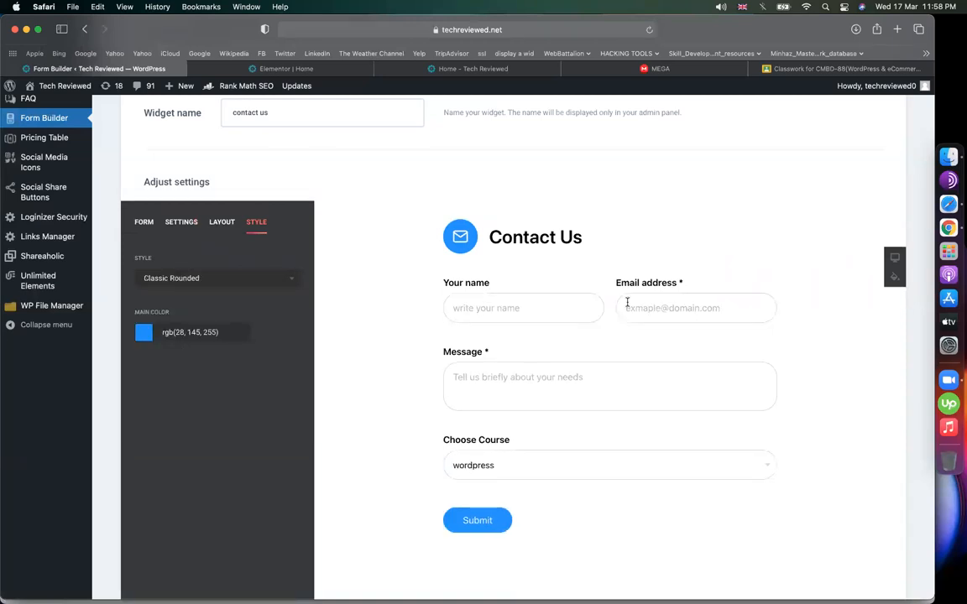
pyautogui.click(237, 278)
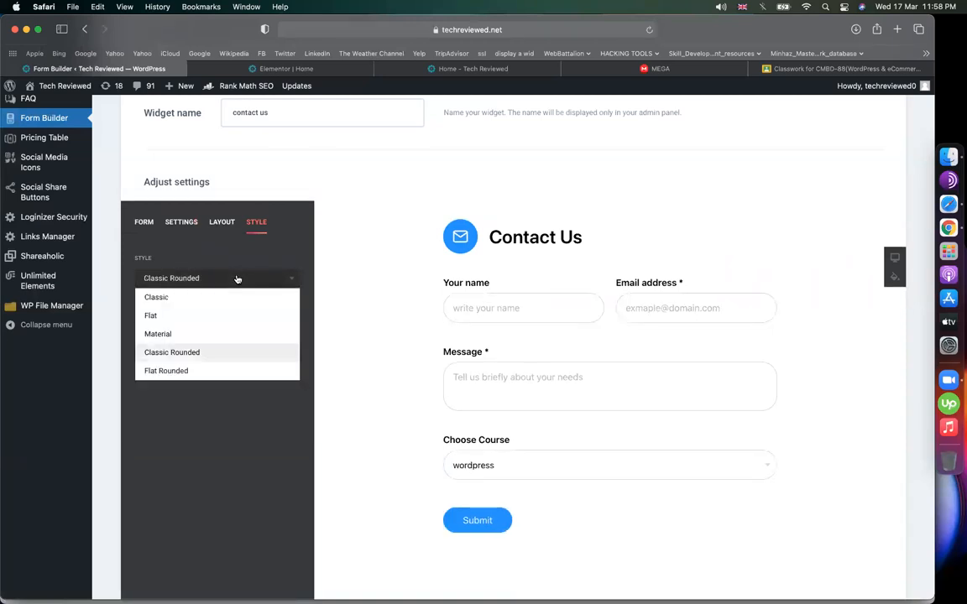
pyautogui.click(161, 334)
pyautogui.click(210, 278)
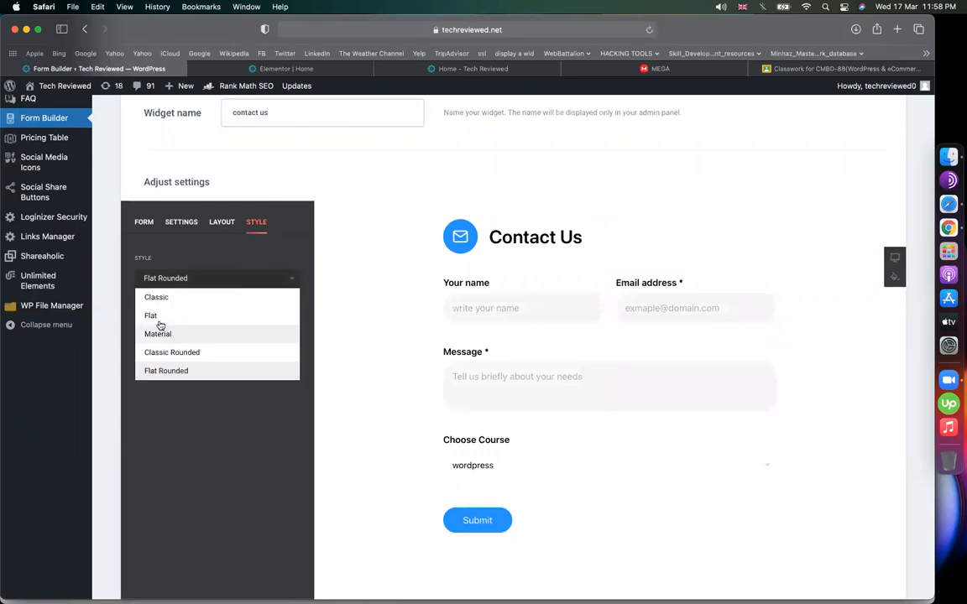
pyautogui.click(152, 316)
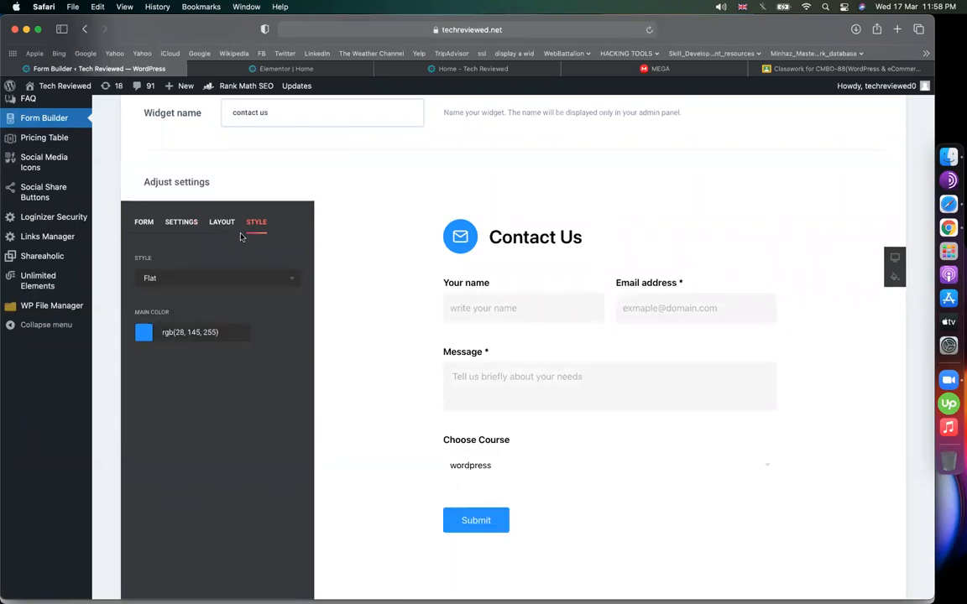
# - Change the form's main colour to a deeper blue, rgb(47, 28, 255)
pyautogui.click(193, 332)
pyautogui.click(227, 375)
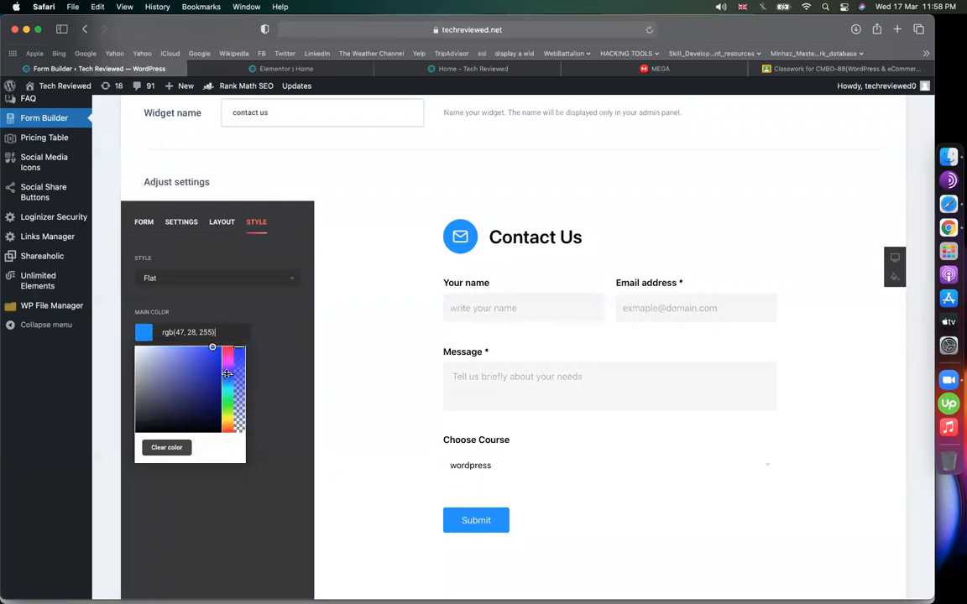
pyautogui.click(294, 364)
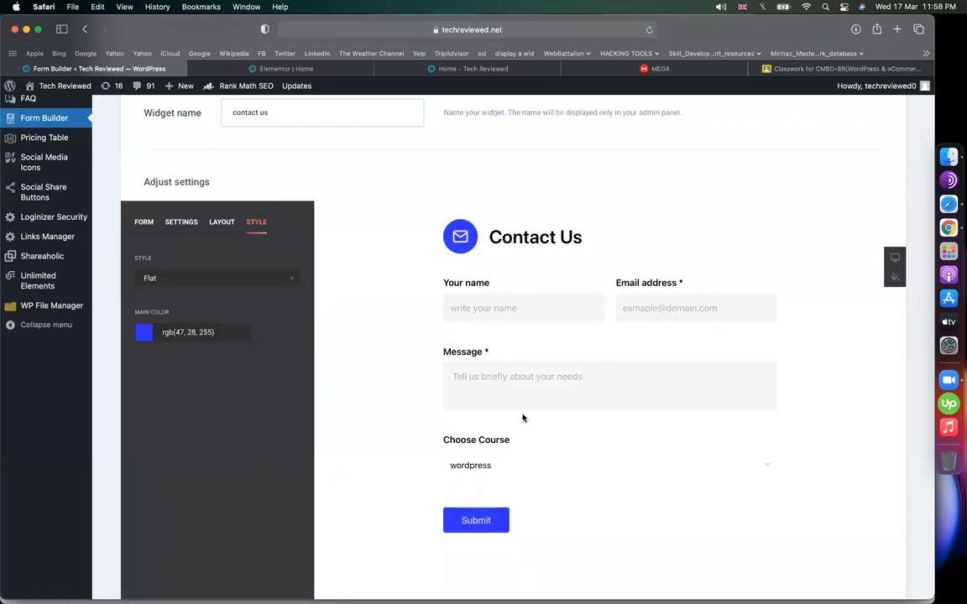
pyautogui.click(144, 223)
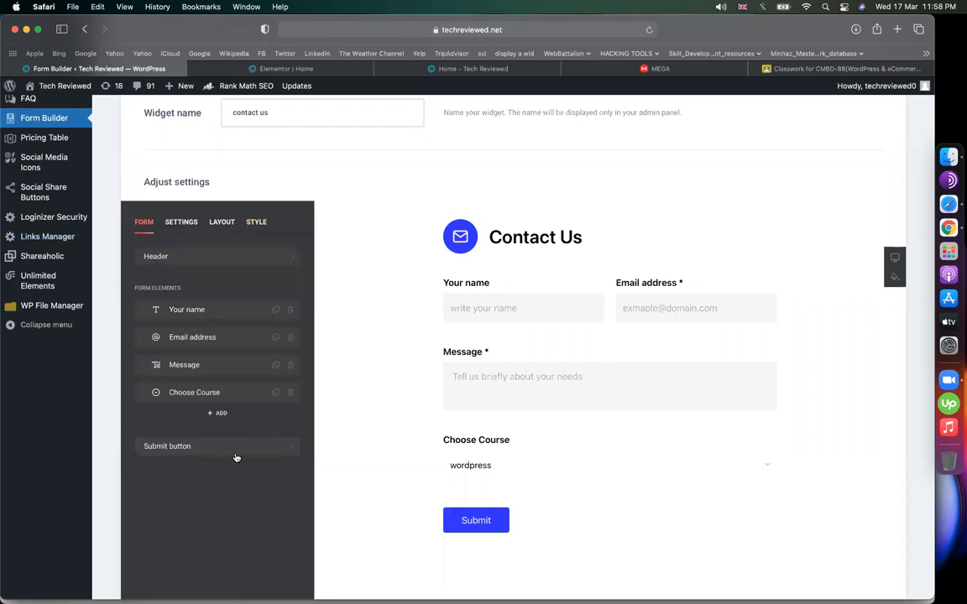
# - Relabel the submit button 'Contact' and save the widget
pyautogui.click(231, 447)
pyautogui.moveTo(235, 277); pyautogui.dragTo(137, 285)
pyautogui.write('Contact')
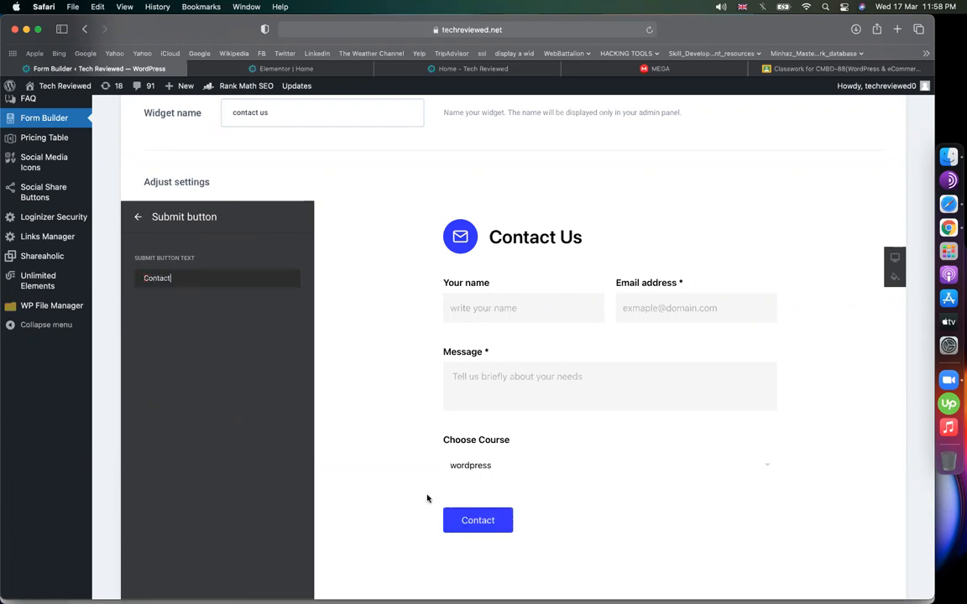
pyautogui.scroll(-5, 261, 572)
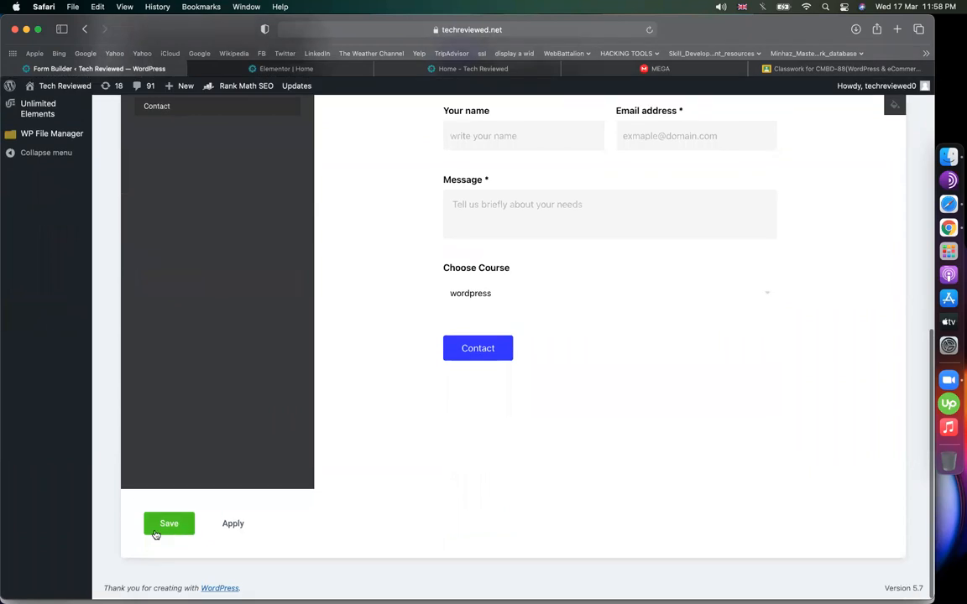
pyautogui.click(167, 521)
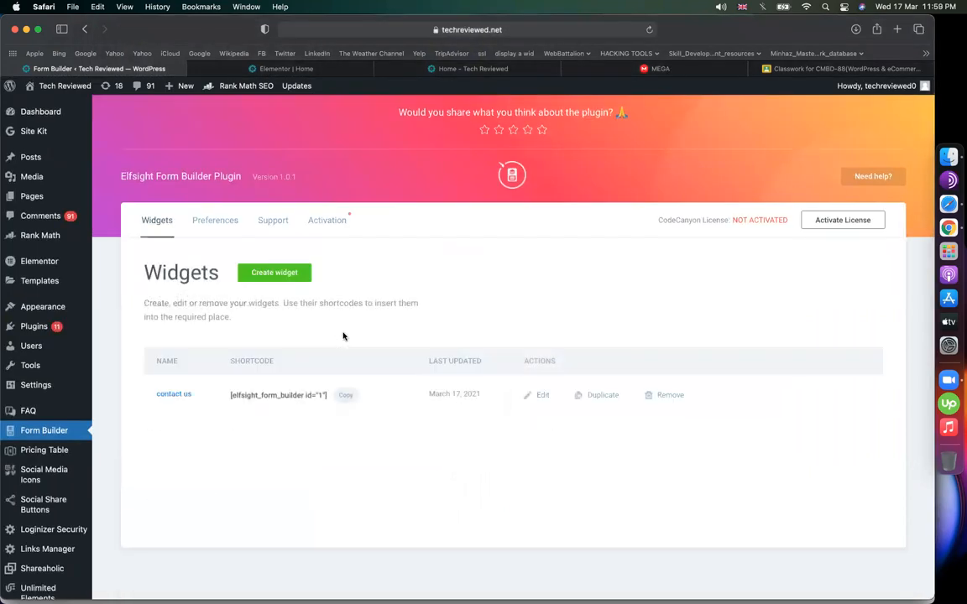
# - Copy the [elfsight_form_builder id="1"] shortcode and go to the All Pages list
pyautogui.click(344, 395)
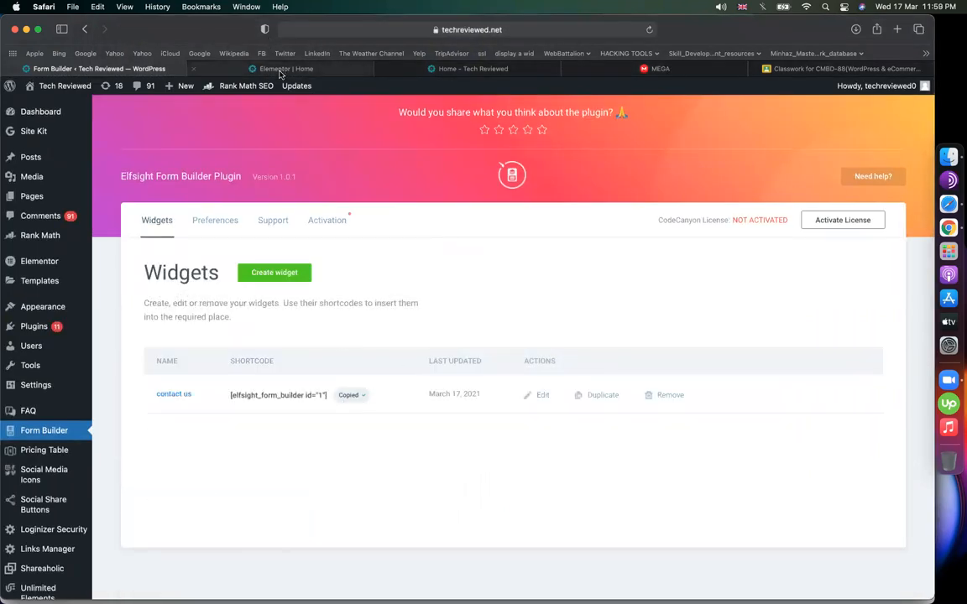
pyautogui.moveTo(50, 198)
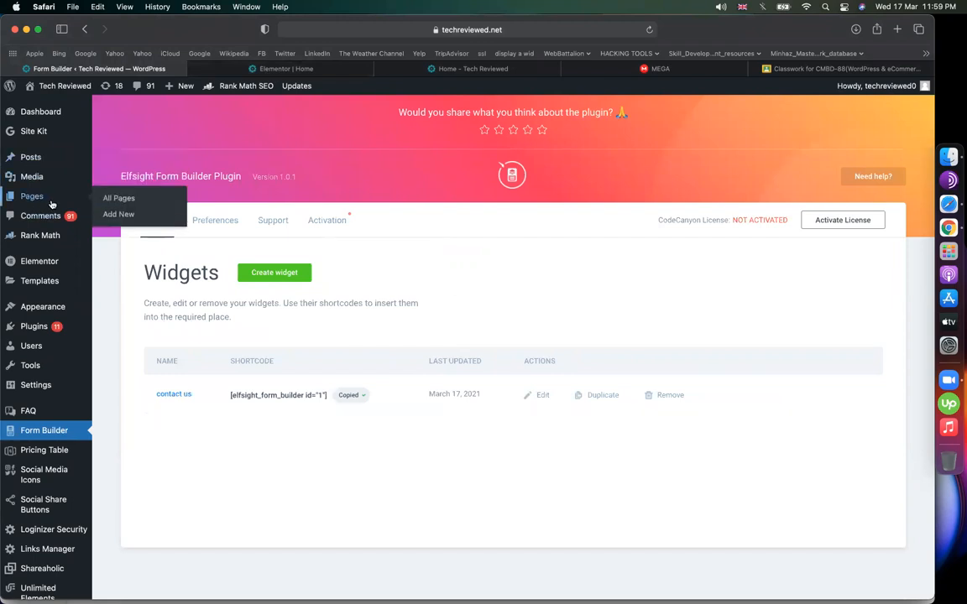
pyautogui.click(119, 200)
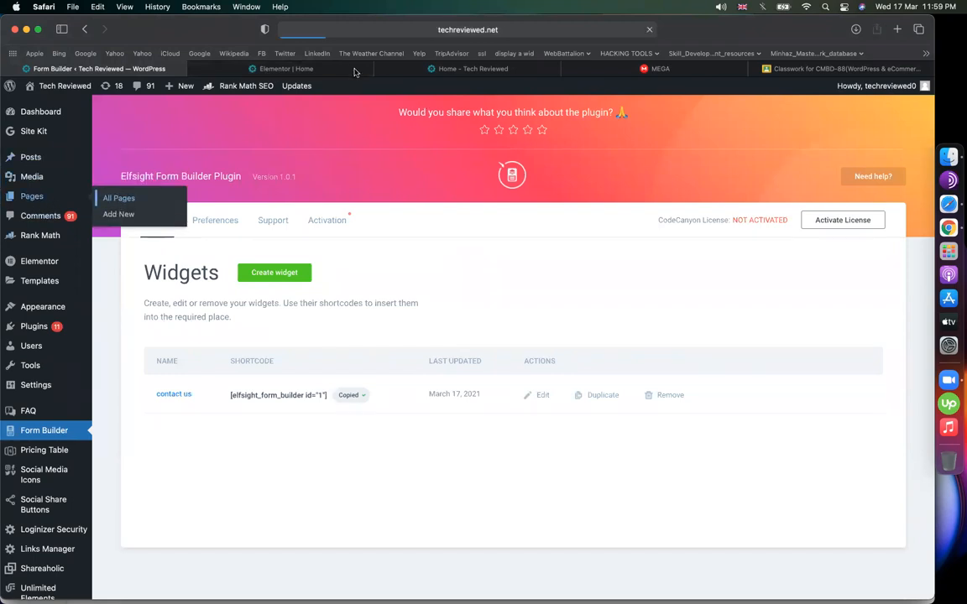
pyautogui.click(195, 69)
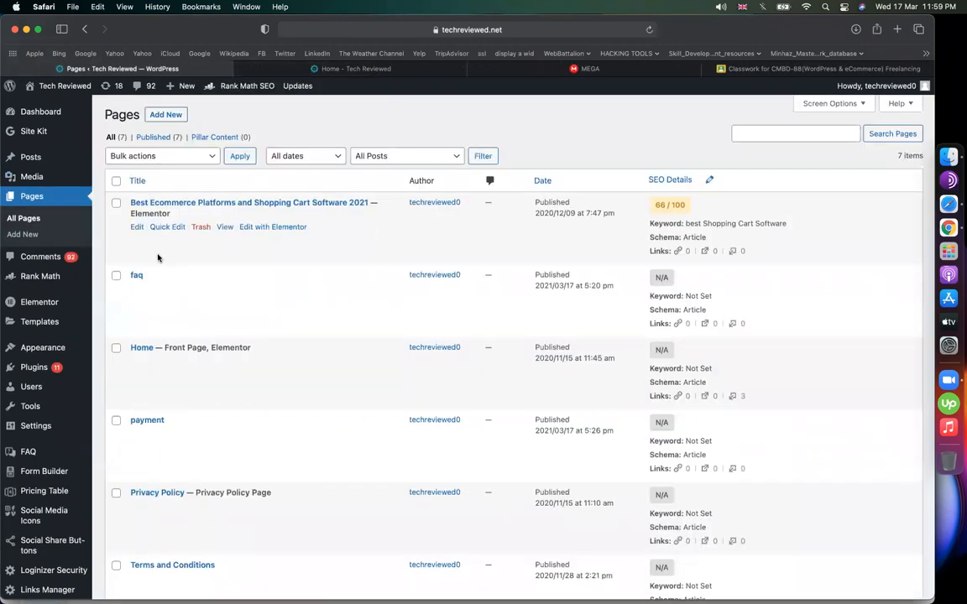
# - Replace the faq page's content with the copied form shortcode
pyautogui.click(138, 291)
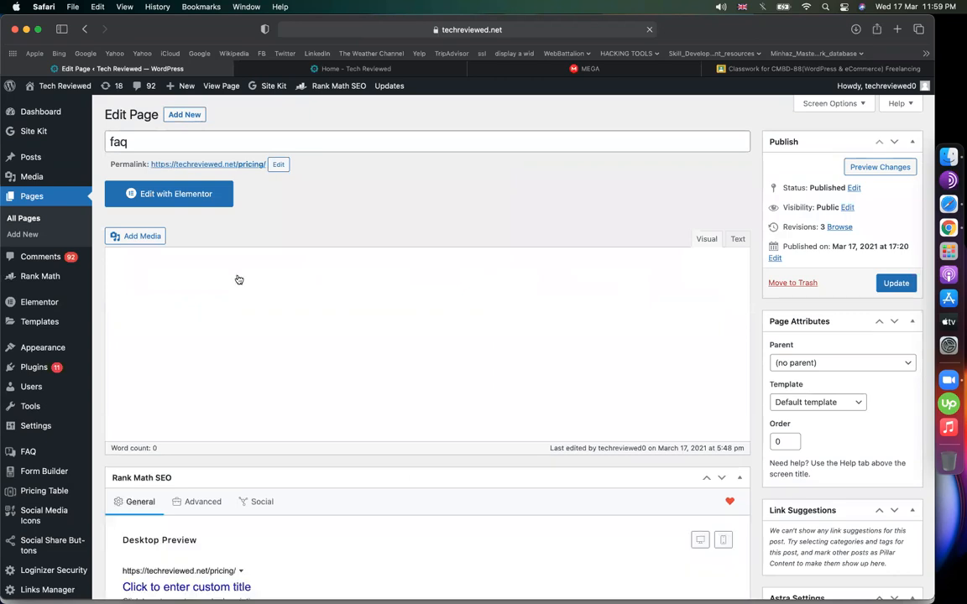
pyautogui.click(224, 401)
pyautogui.press('super+a')
pyautogui.press('super+v')
# - Retitle the page 'contact', set its permalink slug to contact, and update it
pyautogui.click(212, 134)
pyautogui.press('super+a')
pyautogui.write('contact')
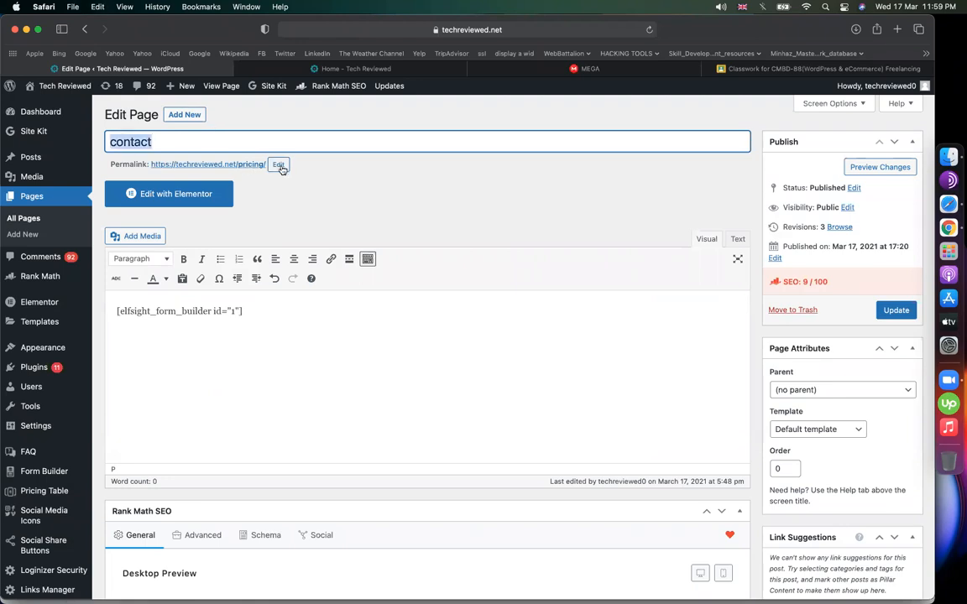
pyautogui.click(279, 164)
pyautogui.write('contact')
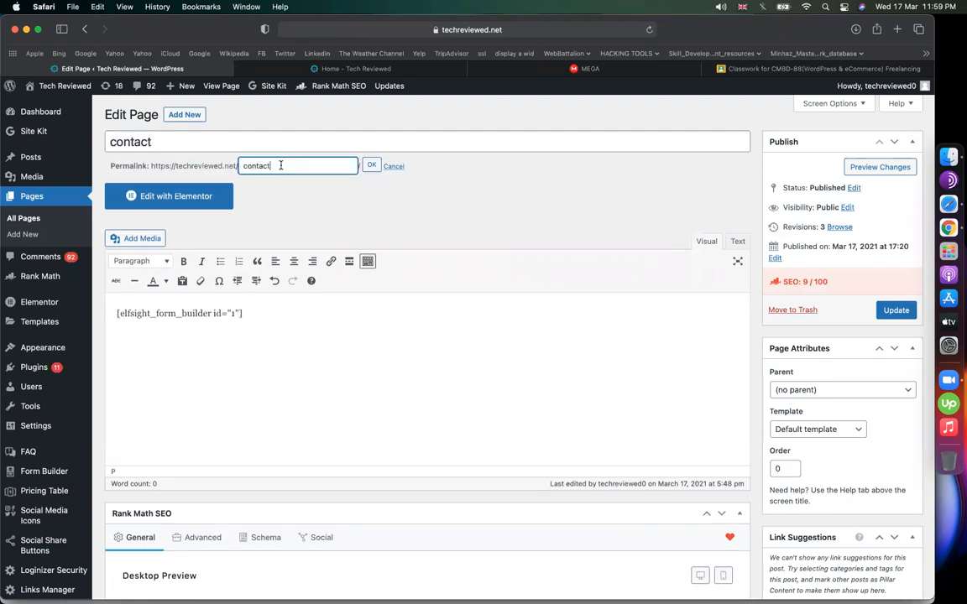
pyautogui.click(370, 165)
pyautogui.click(895, 310)
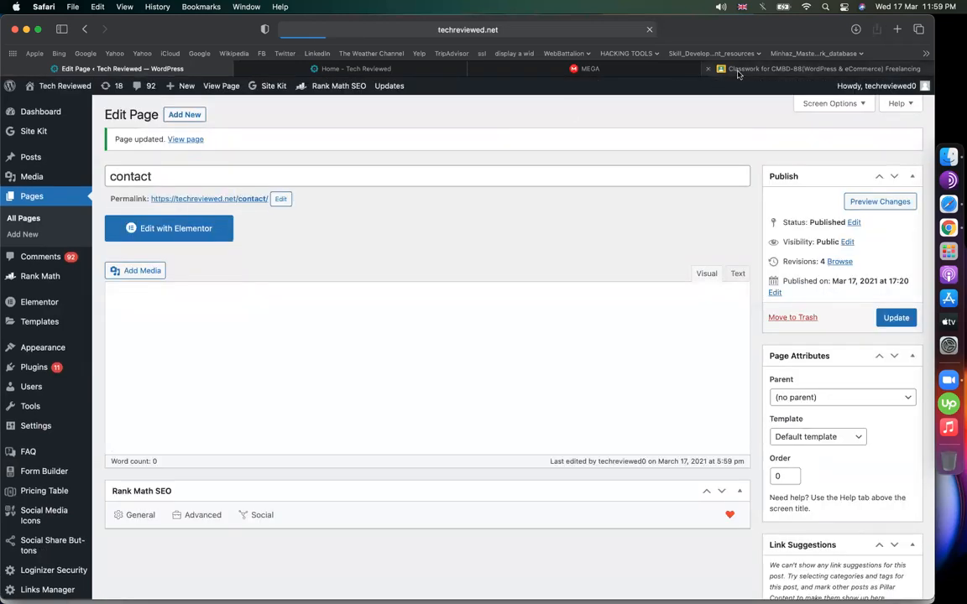
# - Review the Elfsight plugin folders in MEGA, then go back to the live contact page
pyautogui.click(628, 71)
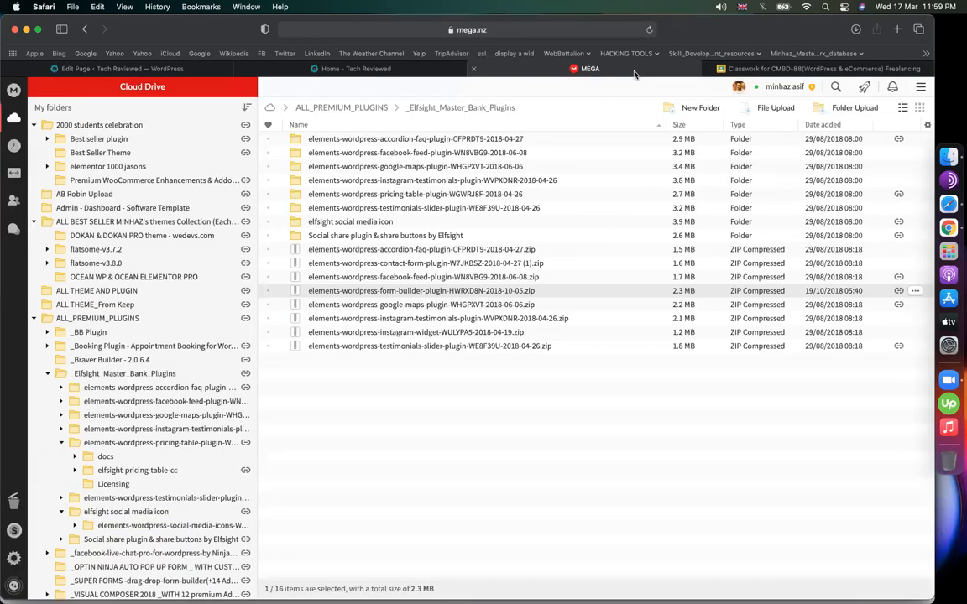
pyautogui.click(408, 190)
pyautogui.click(407, 184)
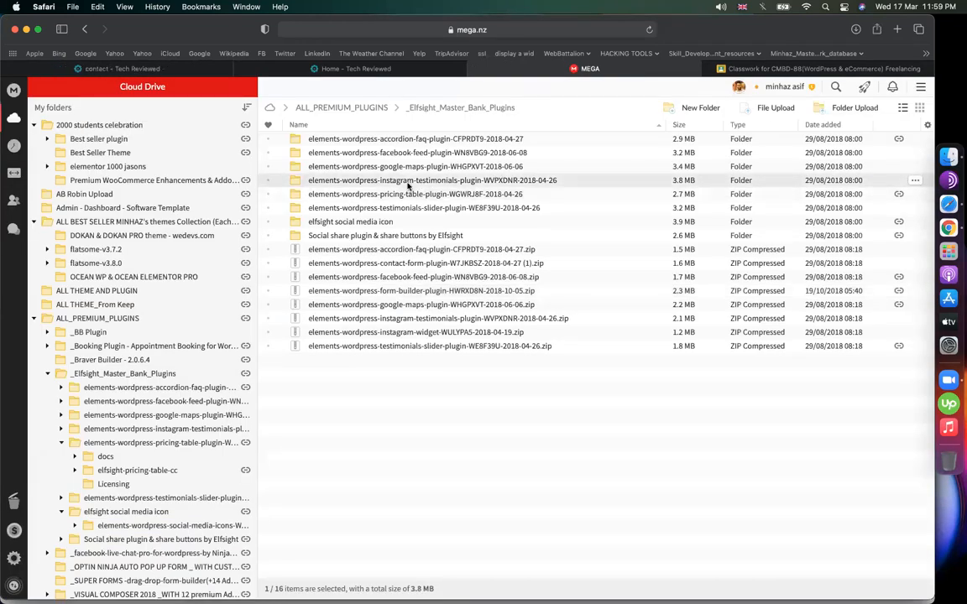
pyautogui.click(403, 171)
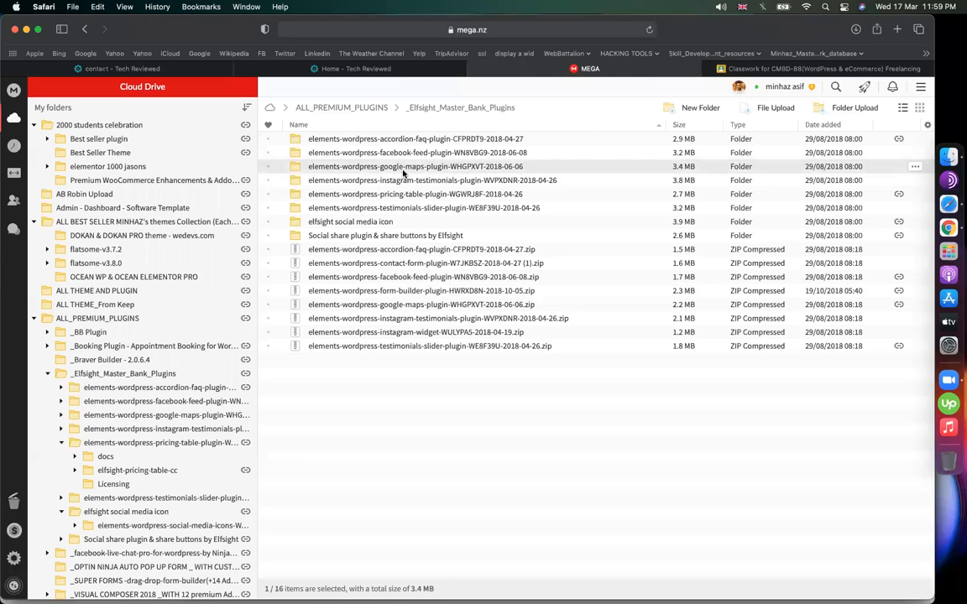
pyautogui.click(417, 152)
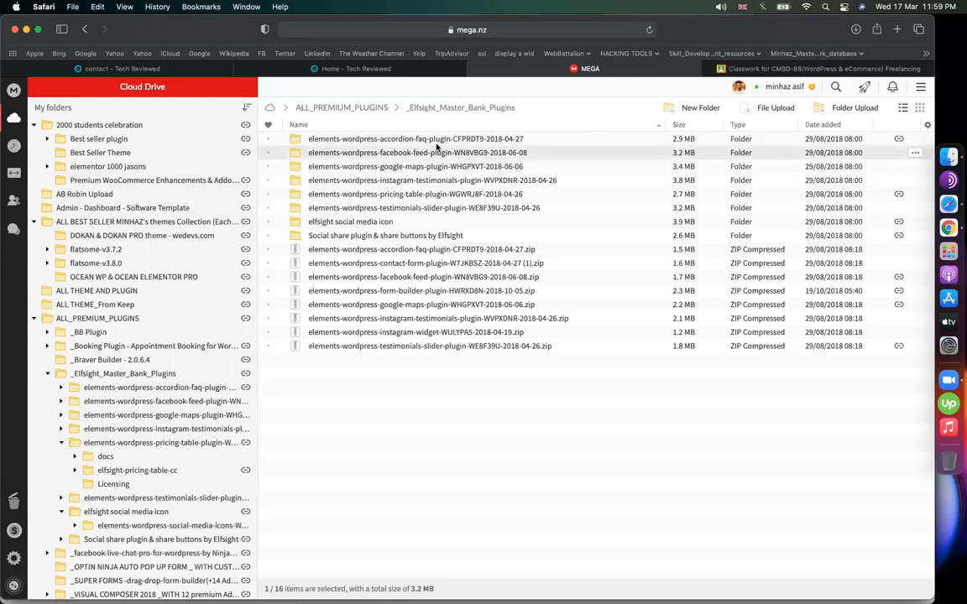
pyautogui.click(431, 141)
pyautogui.click(394, 194)
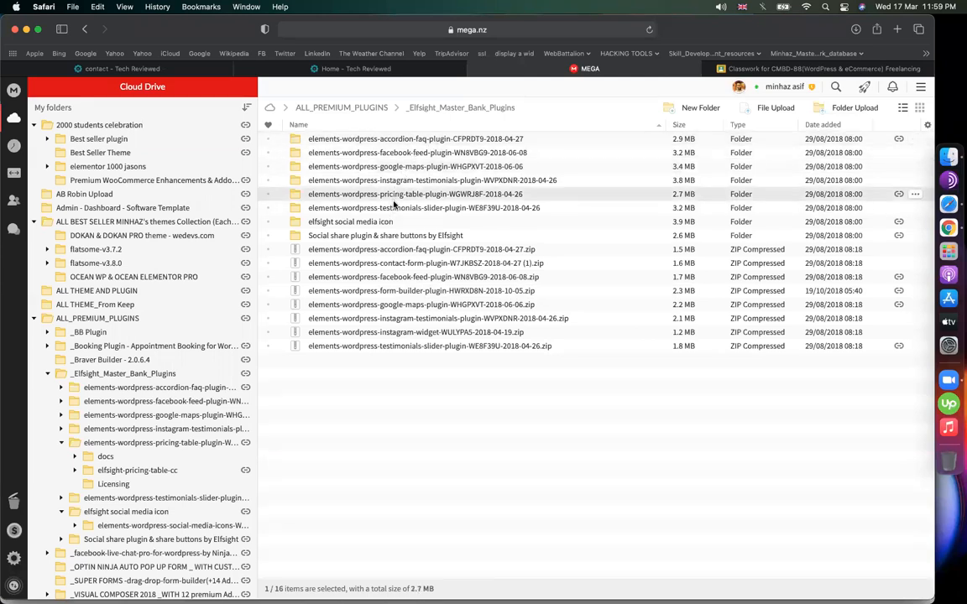
pyautogui.click(391, 209)
pyautogui.click(163, 69)
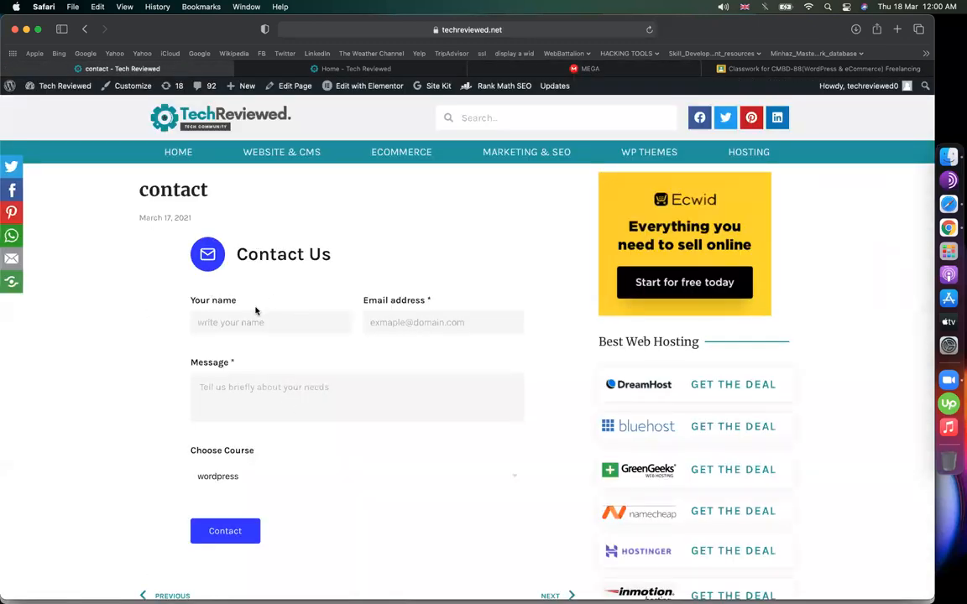
# - Choose shopify in the live form's Choose Course dropdown and keep it selected
pyautogui.click(209, 479)
pyautogui.click(216, 481)
pyautogui.click(248, 472)
pyautogui.click(291, 486)
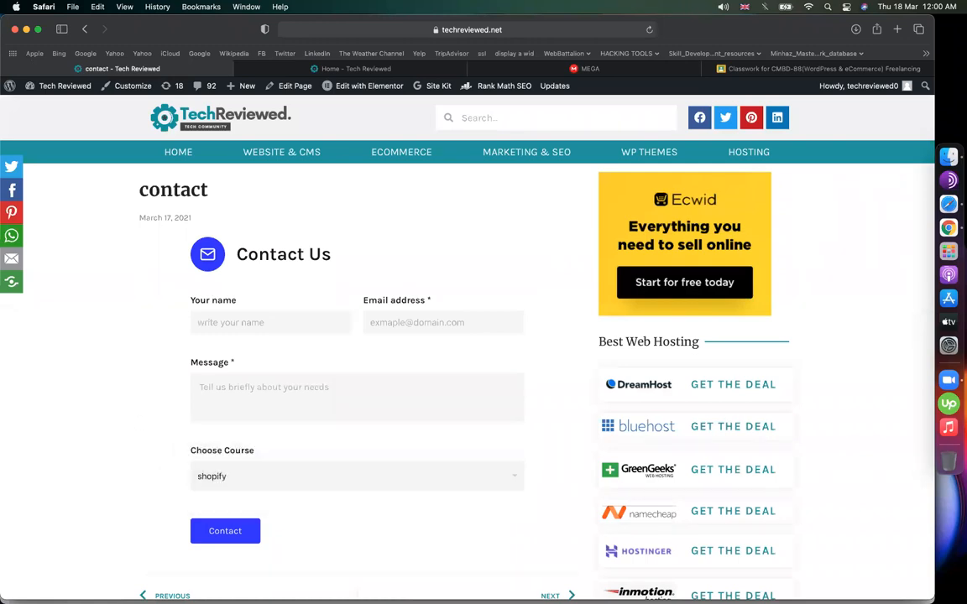